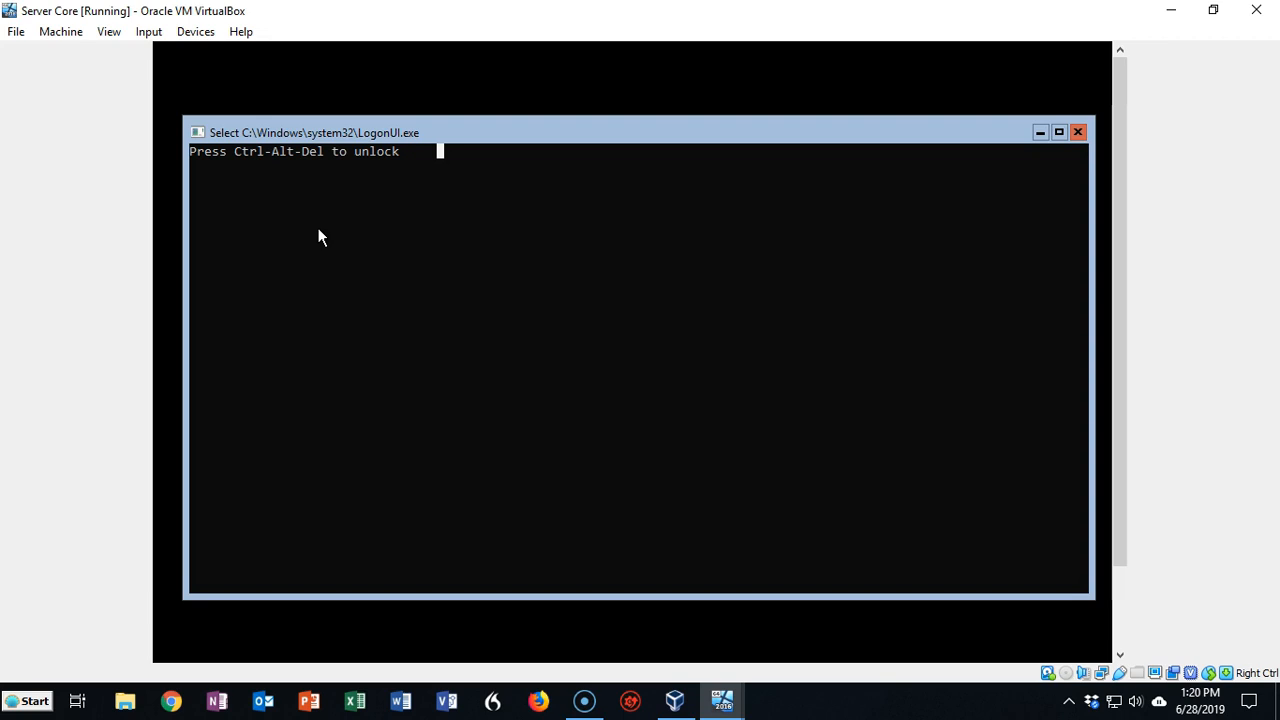
Send Ctrl-Alt-Del to the Server Core VM and sign in with the Administrator password
{"action": "left_click", "coordinate": [149, 32]}
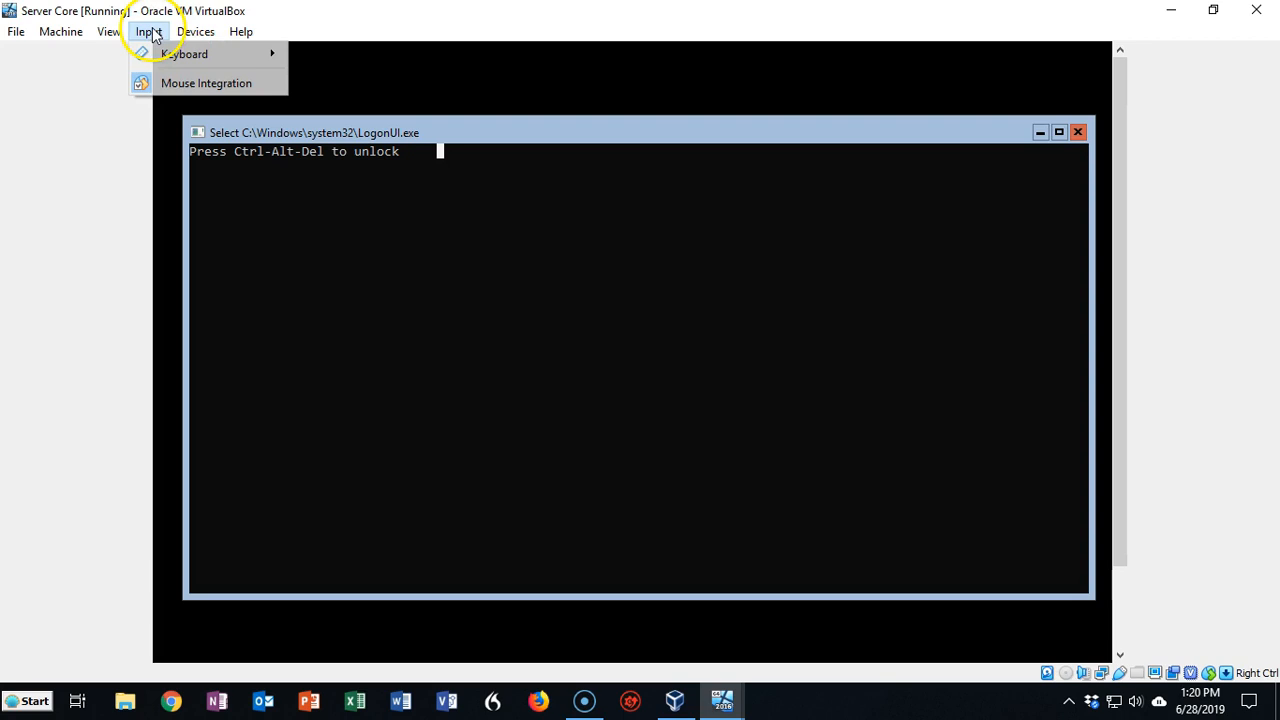
{"action": "mouse_move", "coordinate": [184, 56]}
{"action": "left_click", "coordinate": [380, 83]}
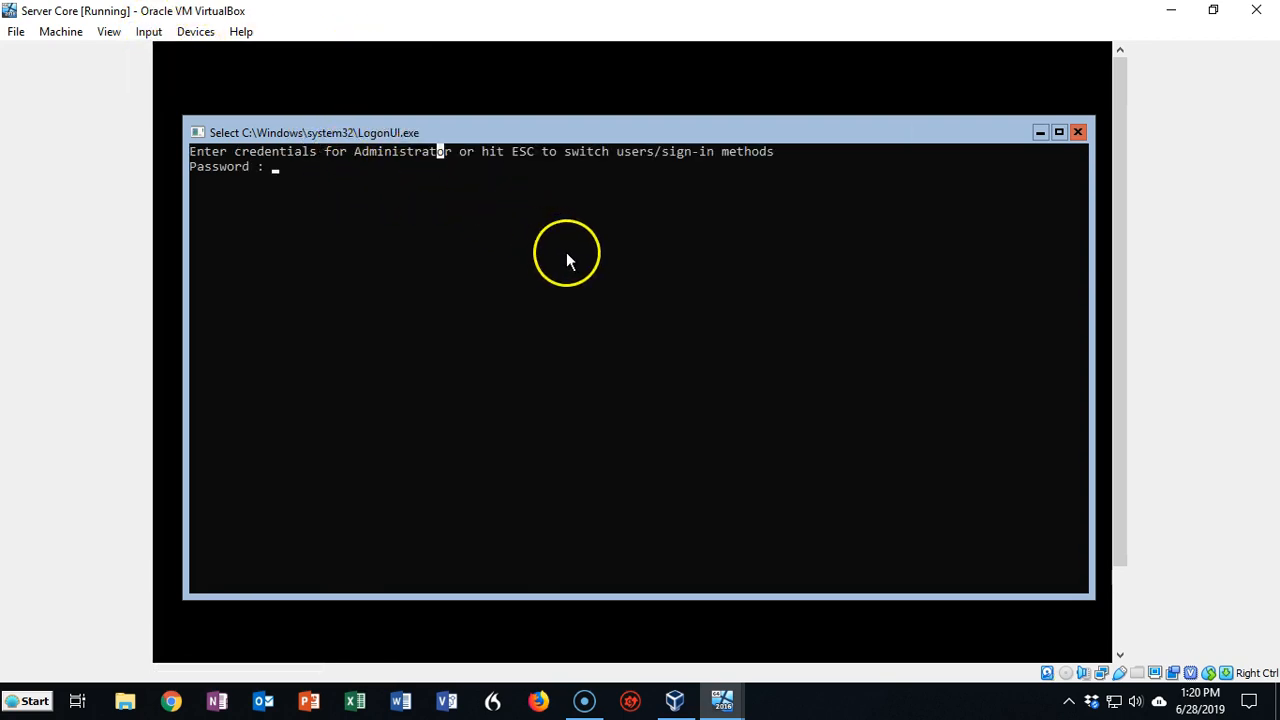
{"action": "type", "text": "***"}
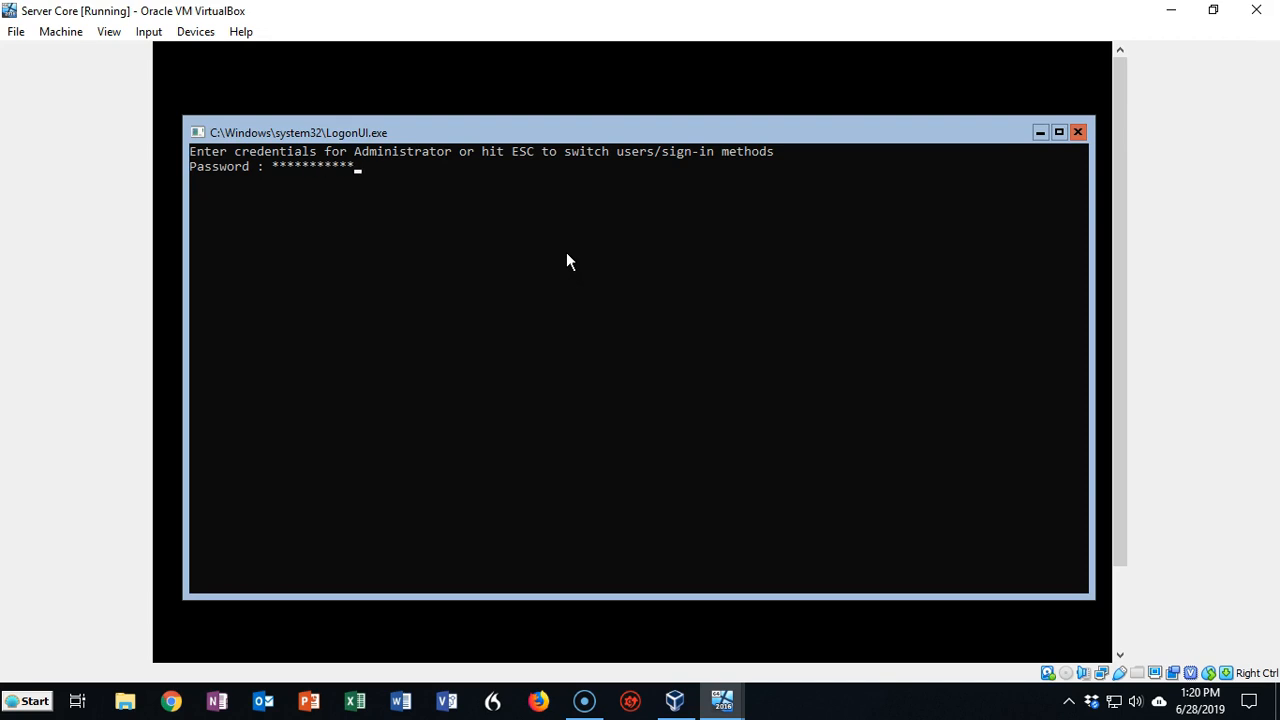
{"action": "key", "text": "Return"}
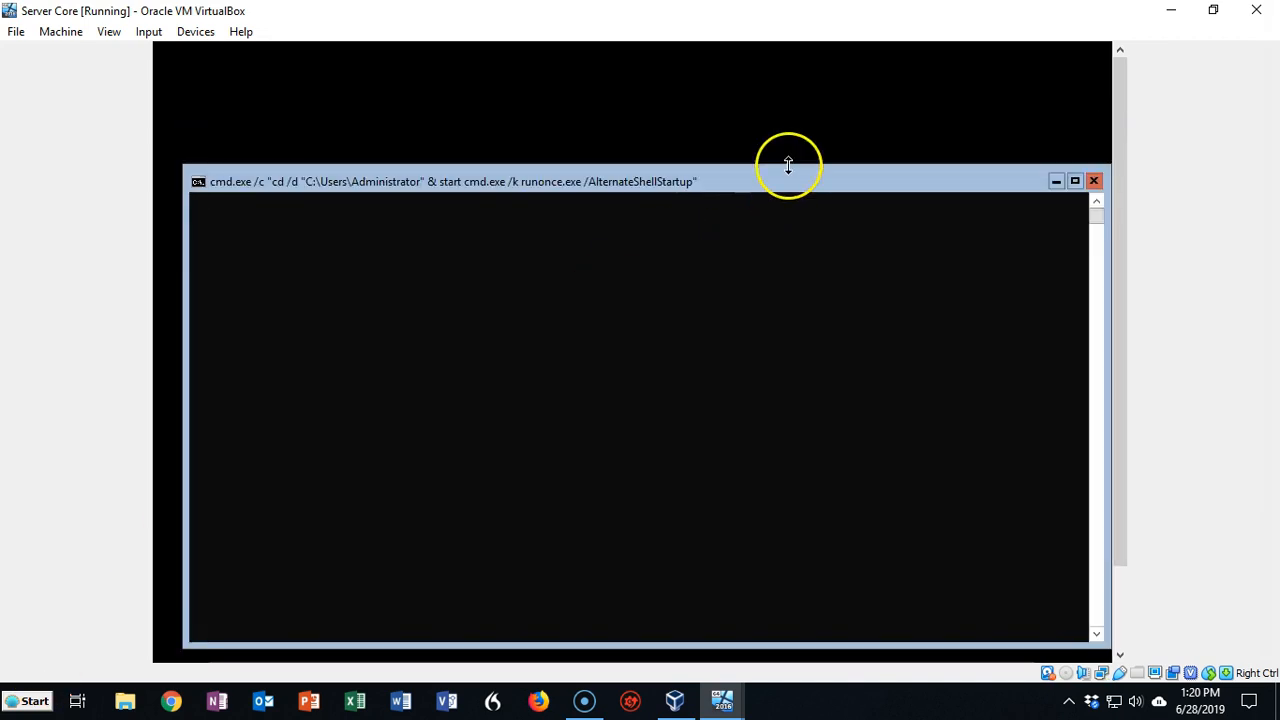
Move the command prompt window higher and run sconfig
{"action": "left_click_drag", "start_coordinate": [786, 182], "coordinate": [774, 106]}
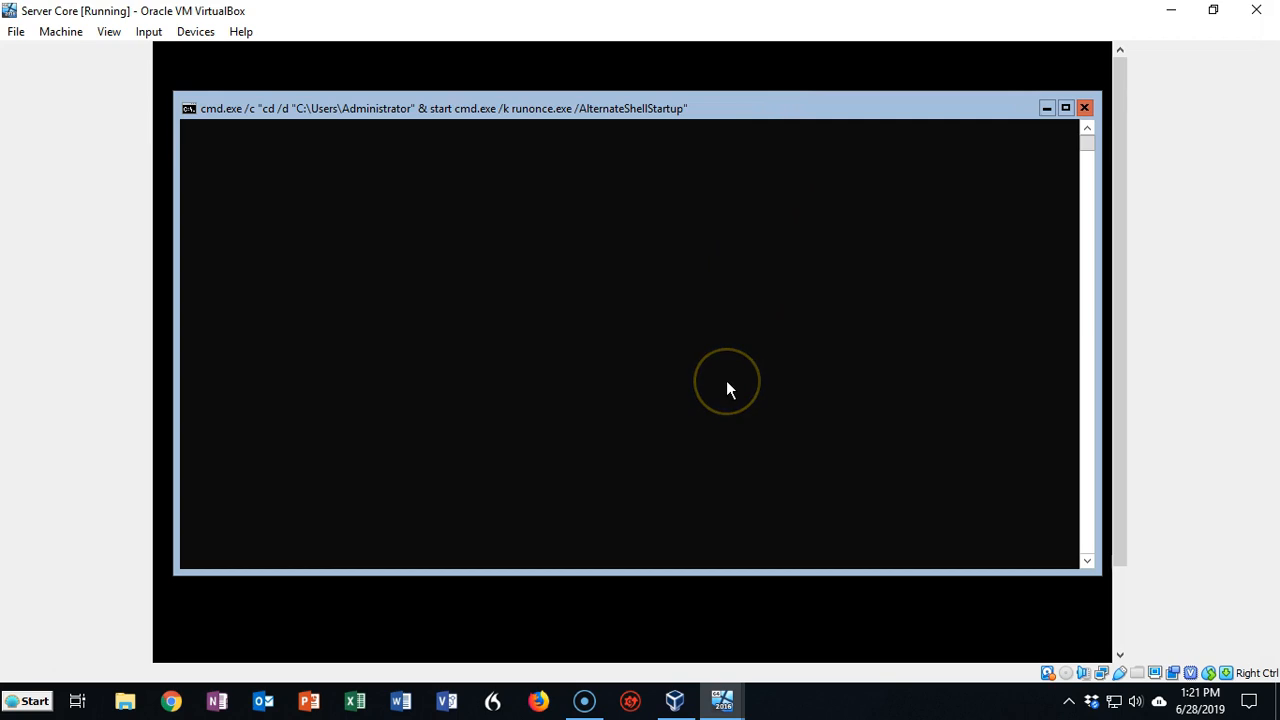
{"action": "left_click_drag", "start_coordinate": [691, 207], "coordinate": [670, 100]}
{"action": "type", "text": "sconfig"}
{"action": "key", "text": "Return"}
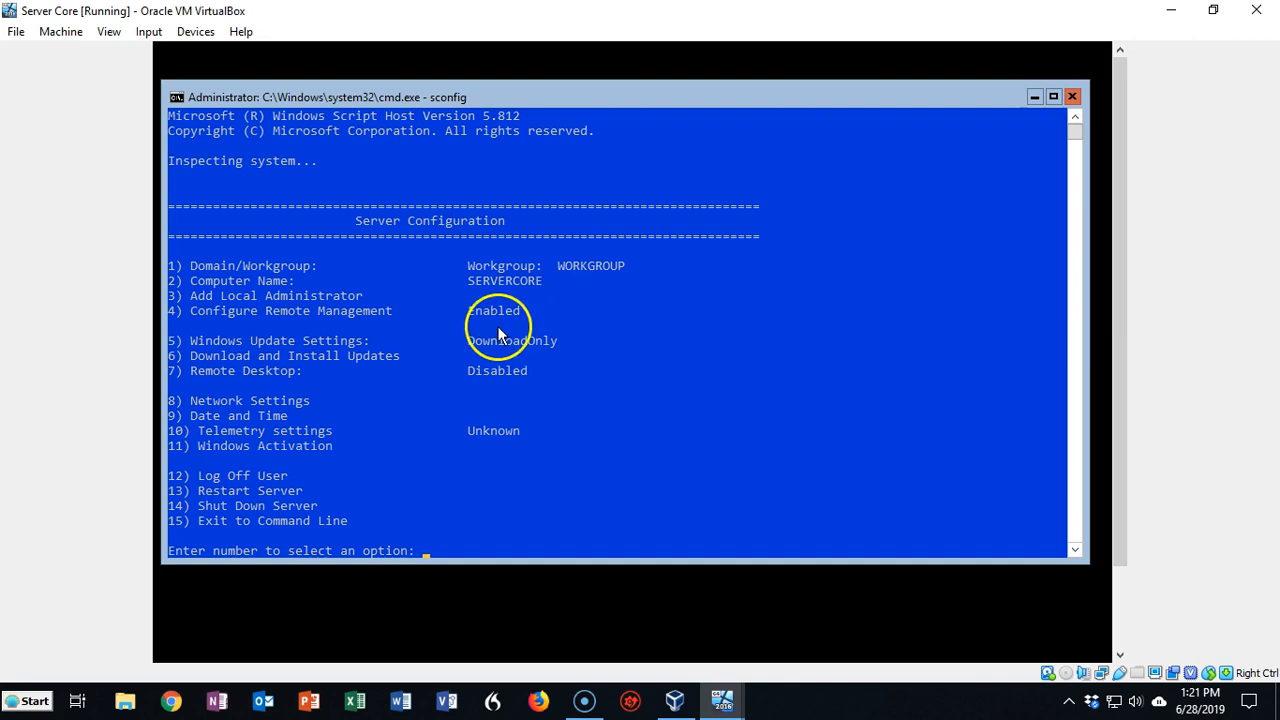
Choose sconfig option 8 to show the adapter's network settings at 10.0.2.15
{"action": "left_click", "coordinate": [428, 550]}
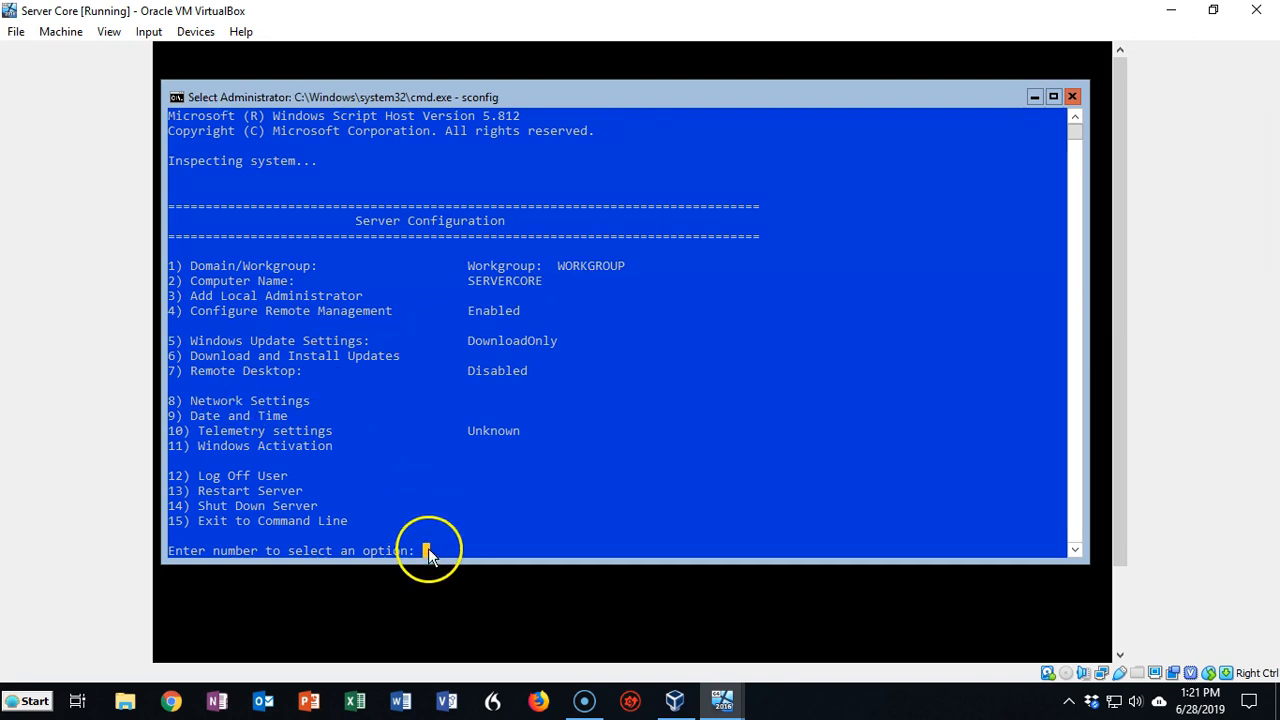
{"action": "type", "text": "8"}
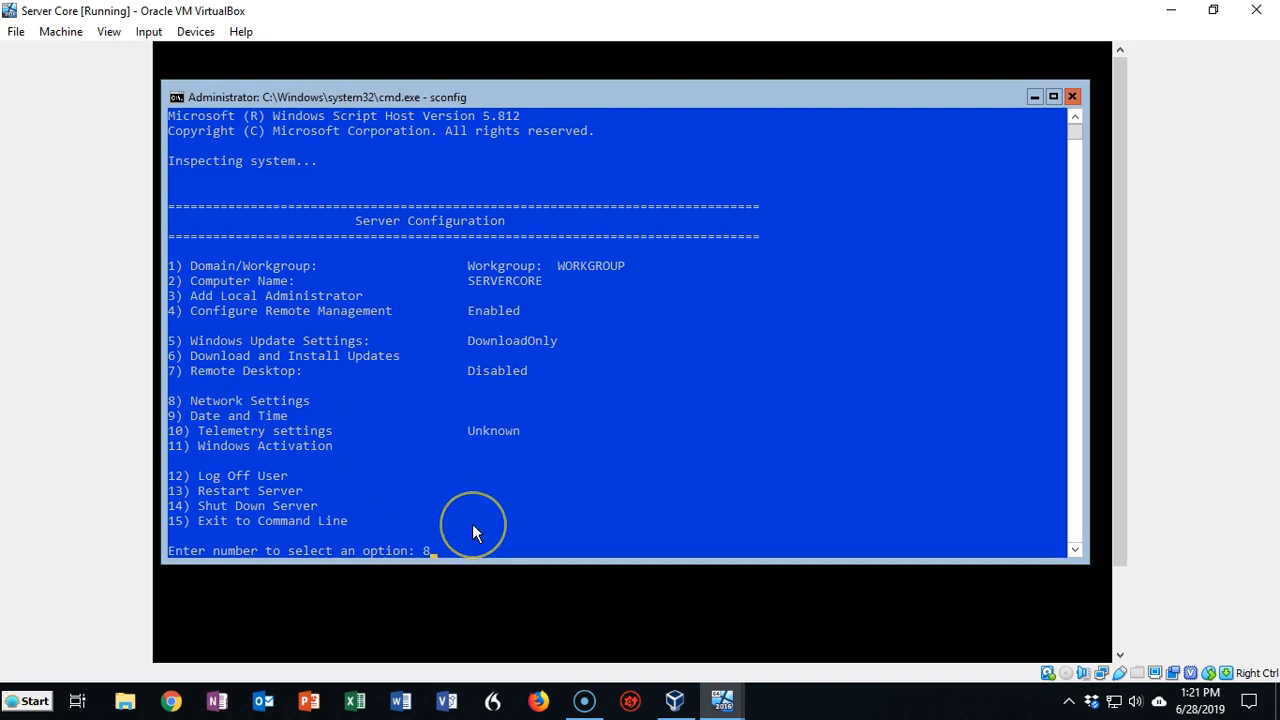
{"action": "key", "text": "Return"}
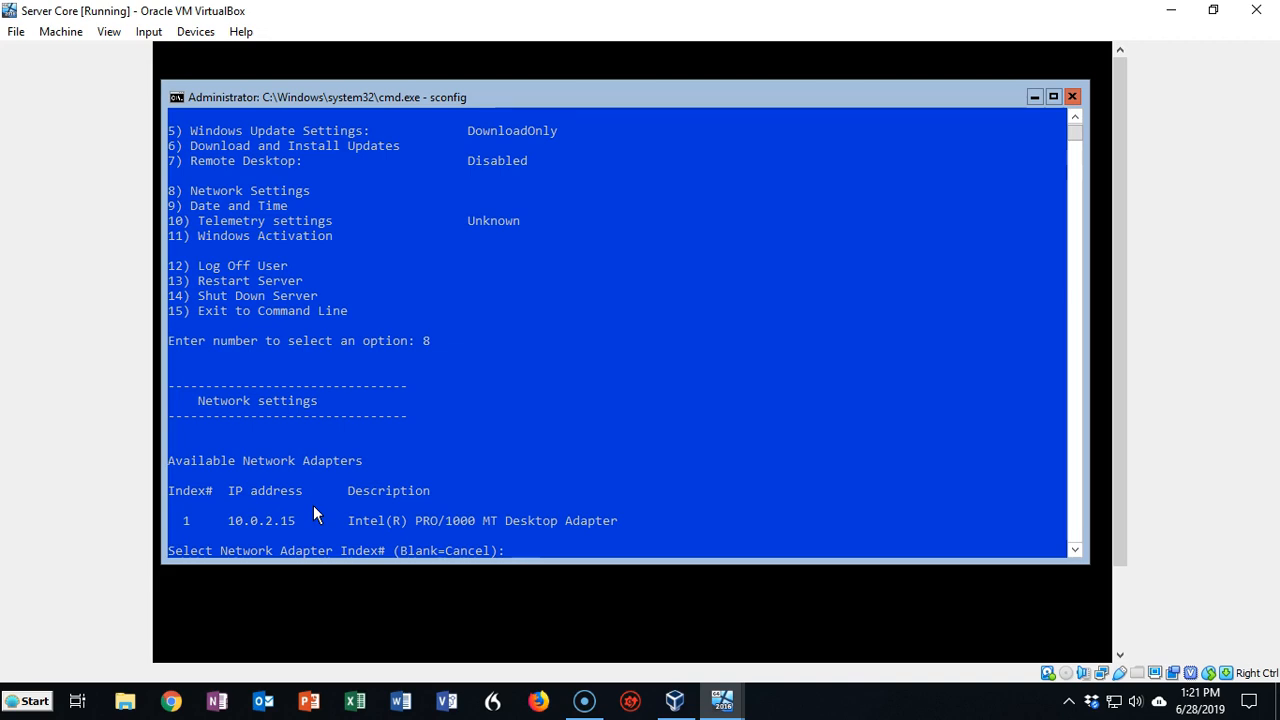
{"action": "left_click", "coordinate": [265, 540]}
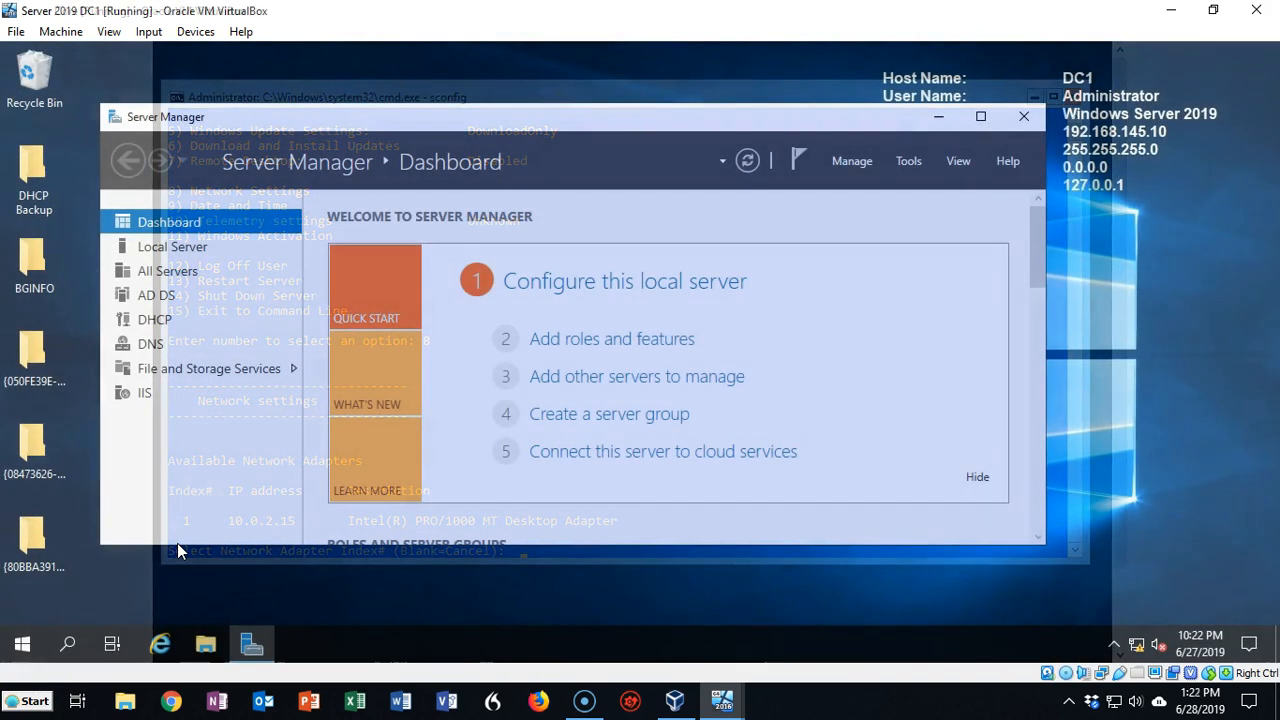
{"action": "left_click", "coordinate": [180, 537]}
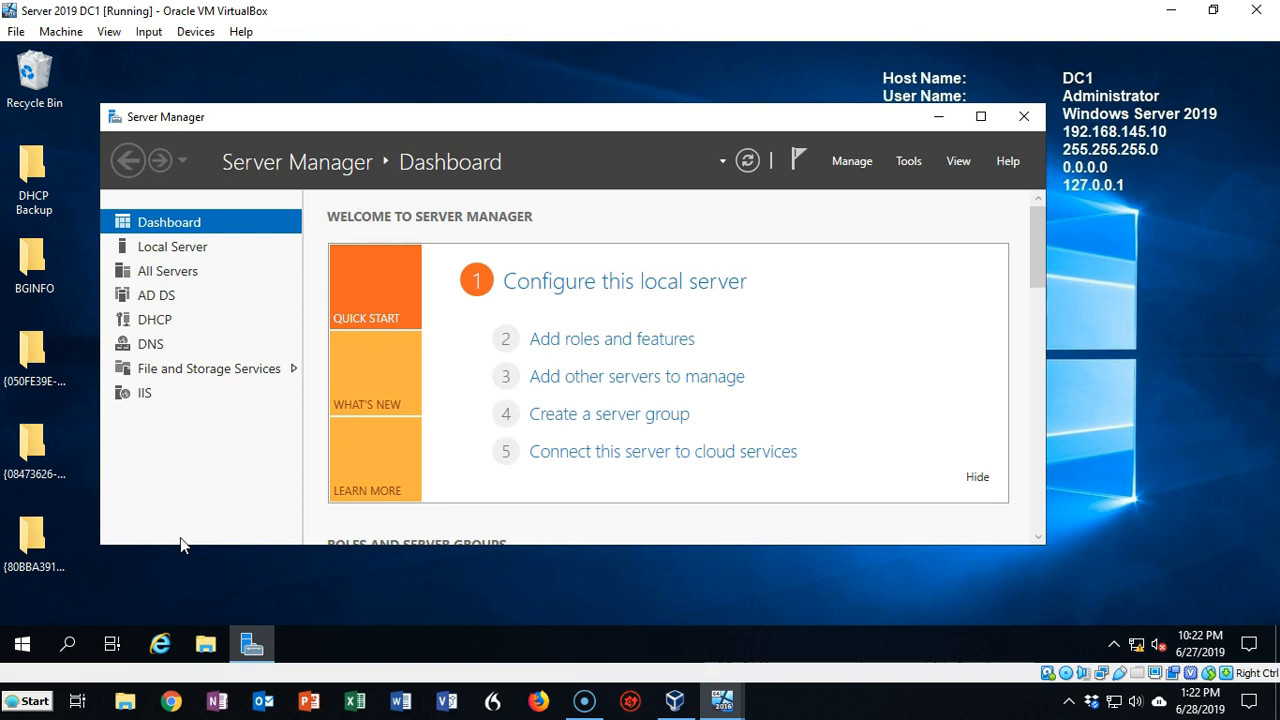
{"action": "left_click", "coordinate": [71, 35]}
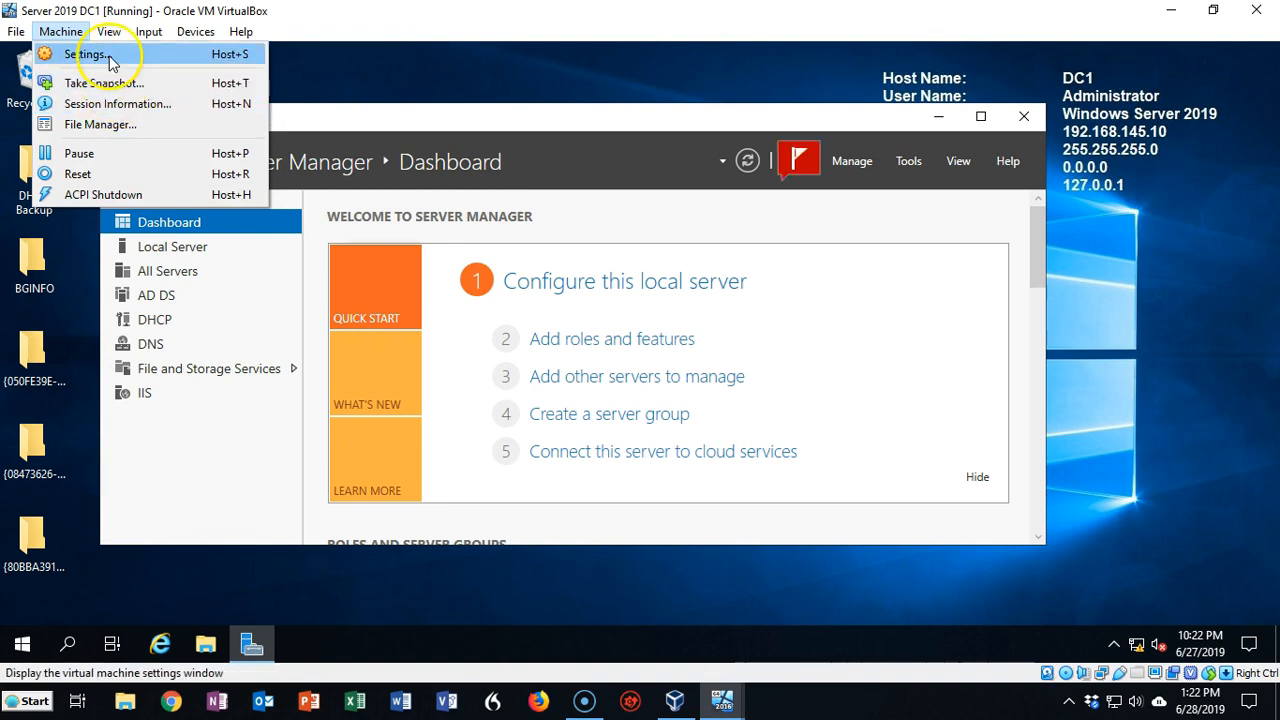
{"action": "left_click", "coordinate": [85, 54]}
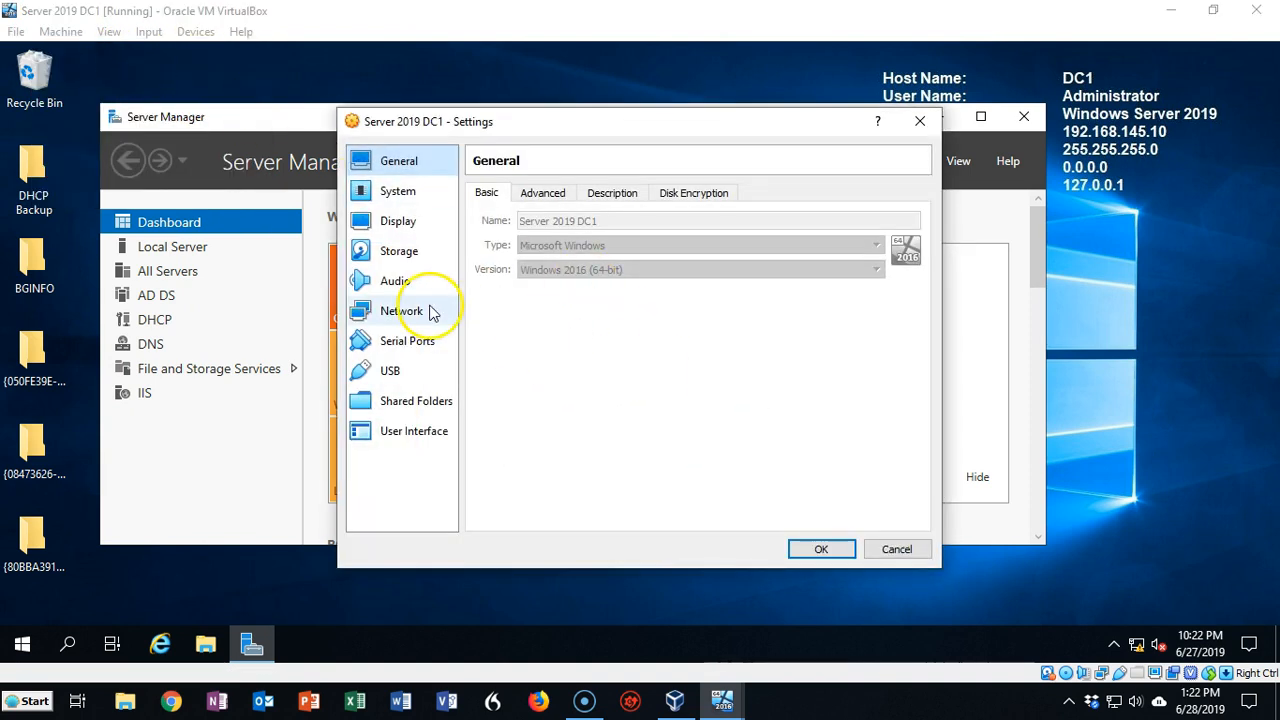
{"action": "left_click", "coordinate": [405, 312]}
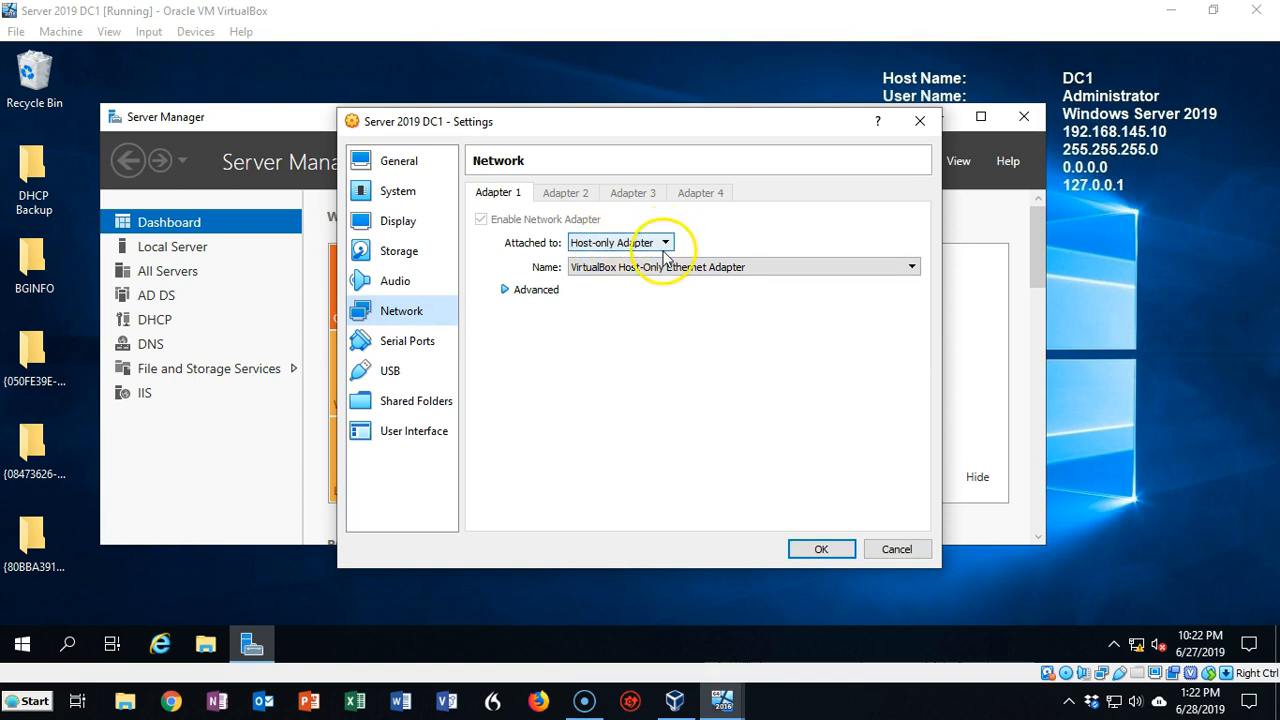
{"action": "left_click", "coordinate": [920, 121]}
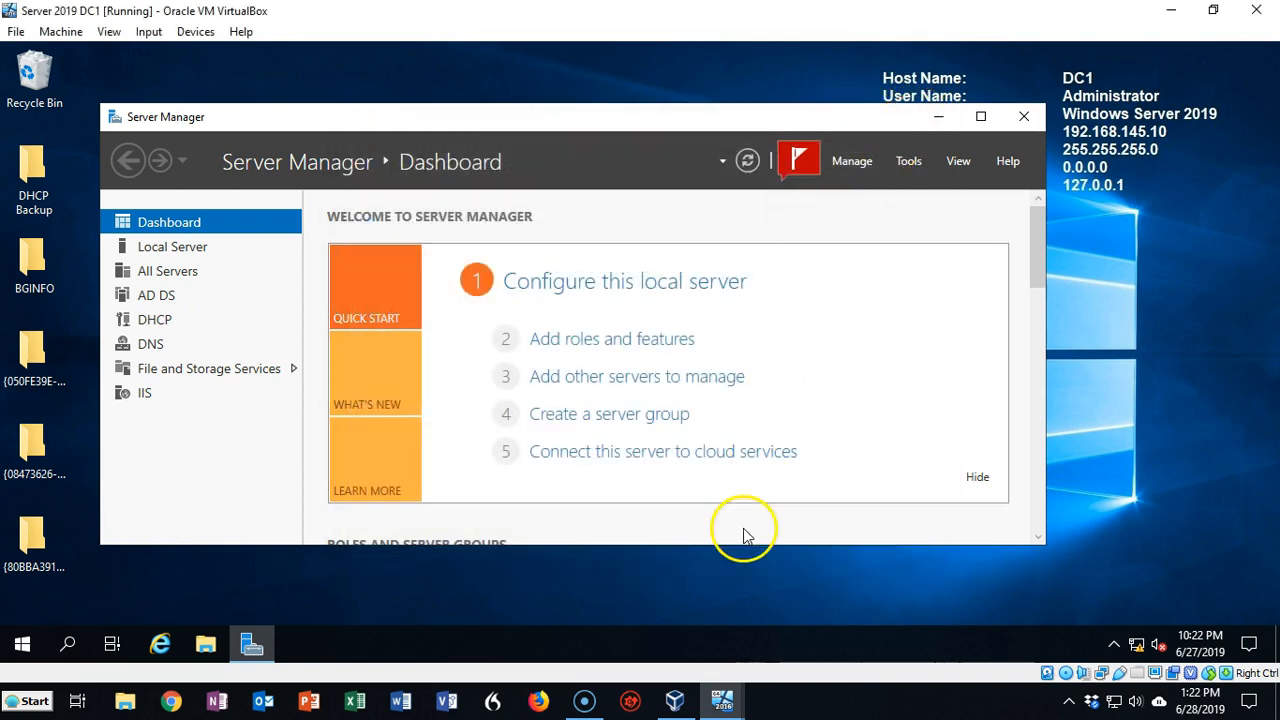
{"action": "left_click", "coordinate": [724, 700]}
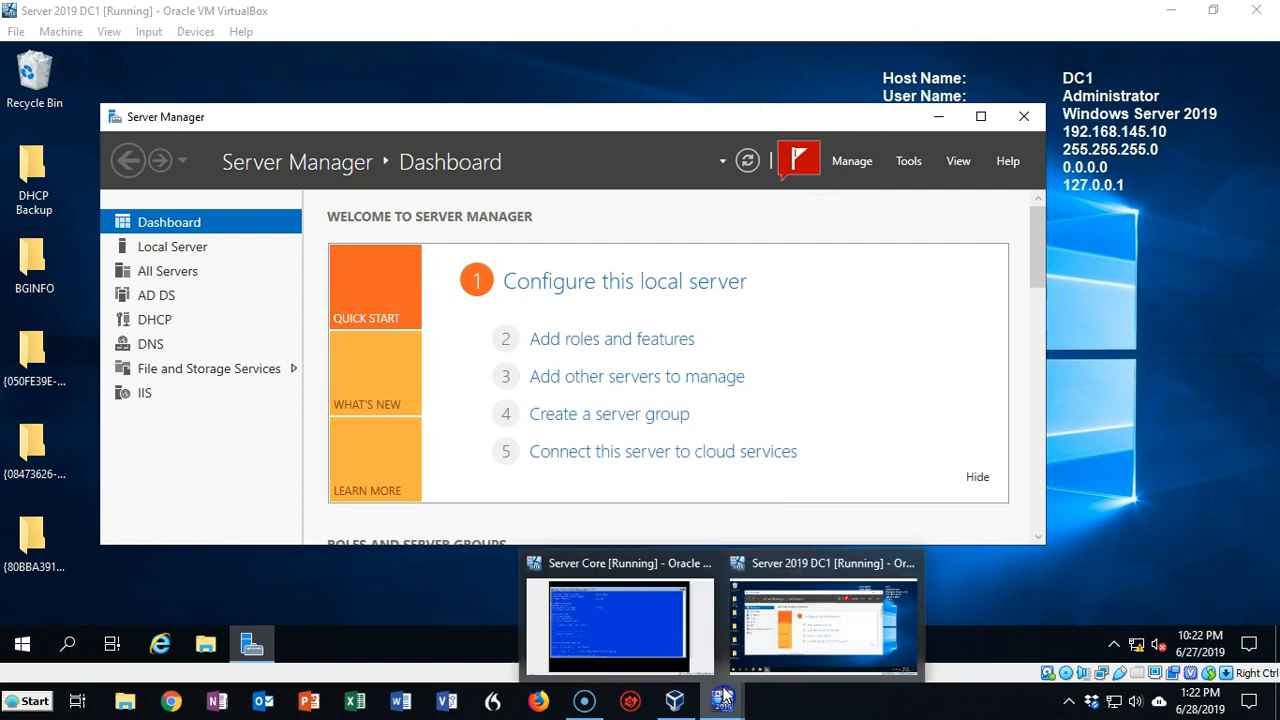
{"action": "left_click", "coordinate": [678, 640]}
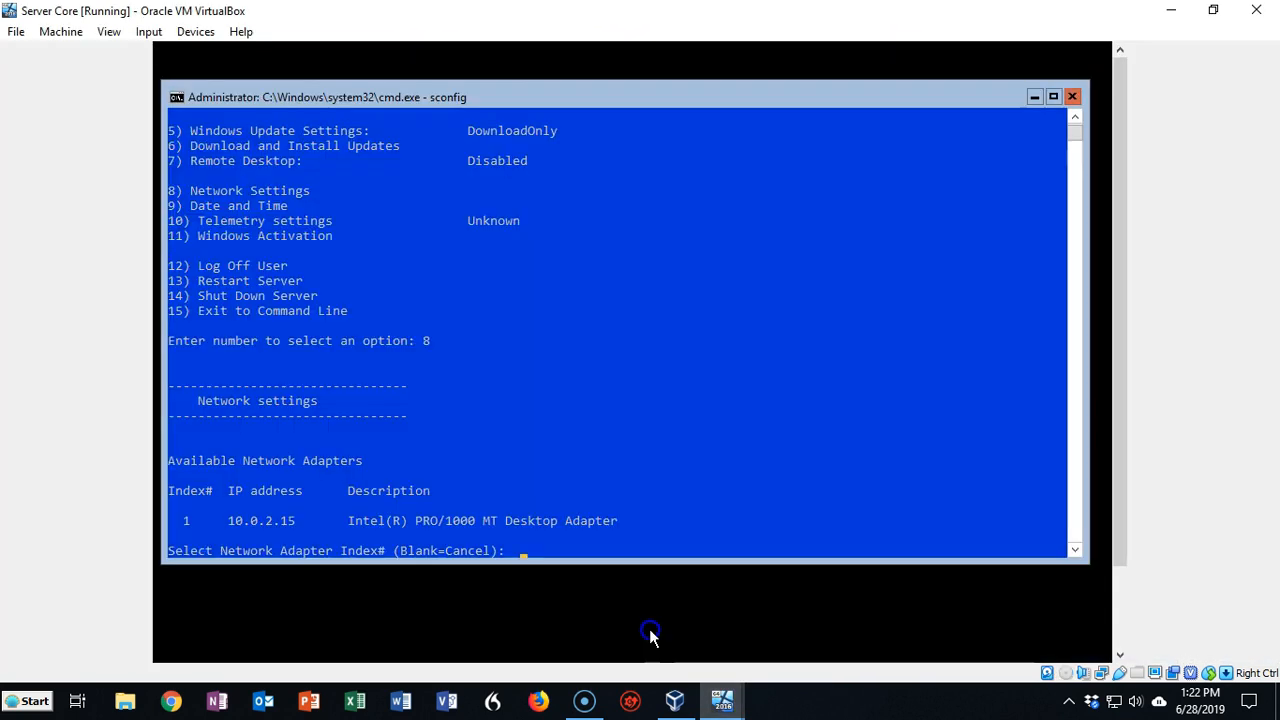
Set Adapter 1 of the Server Core VM to Host-only Adapter and save
{"action": "left_click", "coordinate": [72, 38]}
{"action": "left_click", "coordinate": [80, 52]}
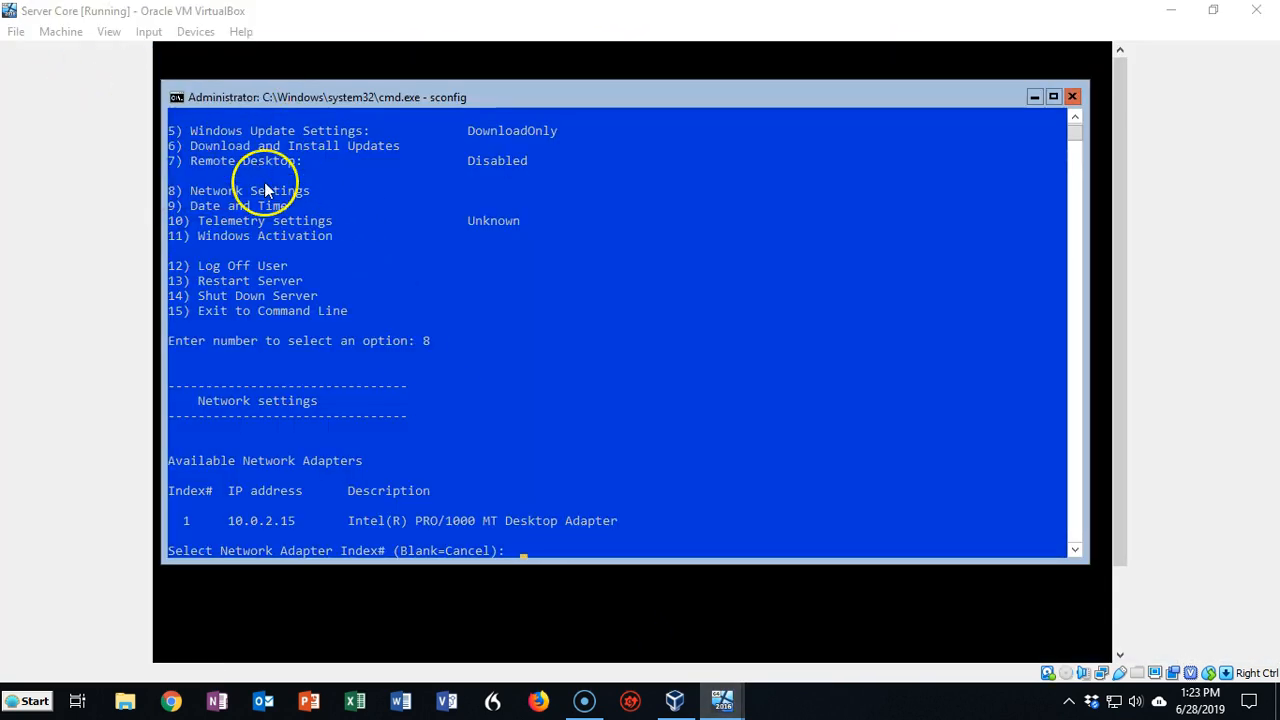
{"action": "left_click", "coordinate": [410, 311]}
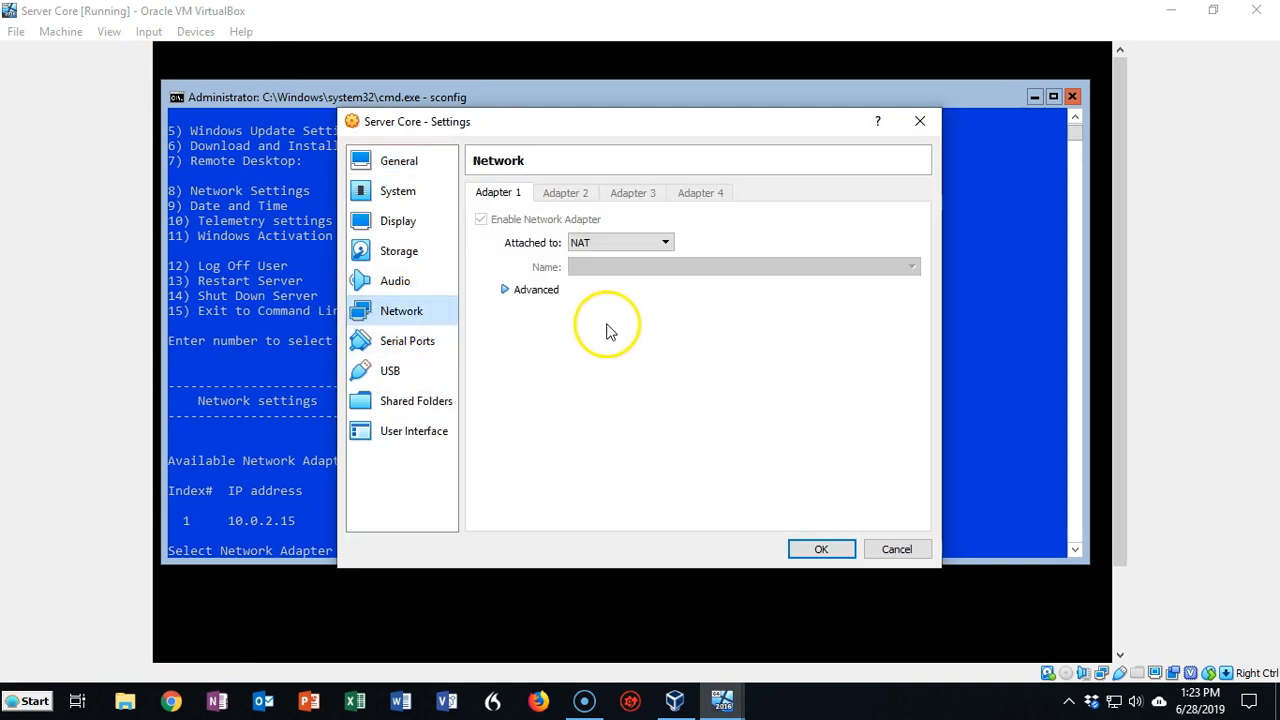
{"action": "left_click", "coordinate": [667, 246]}
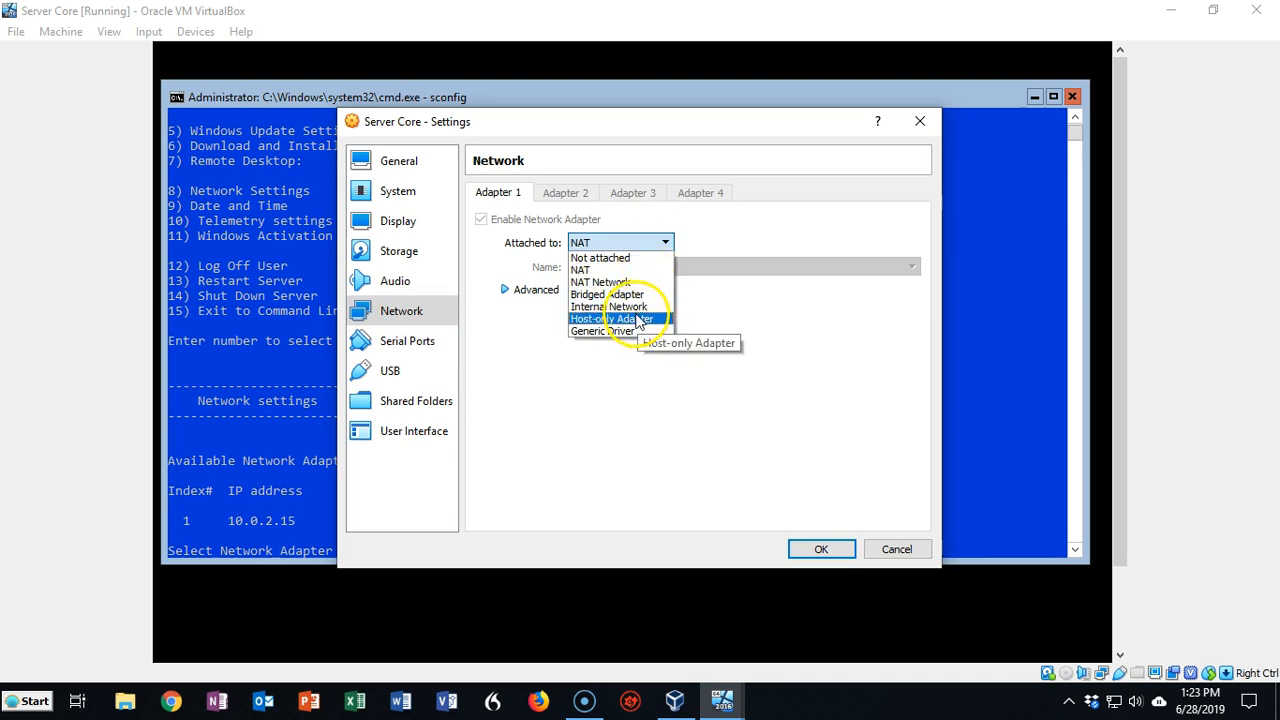
{"action": "left_click", "coordinate": [637, 318]}
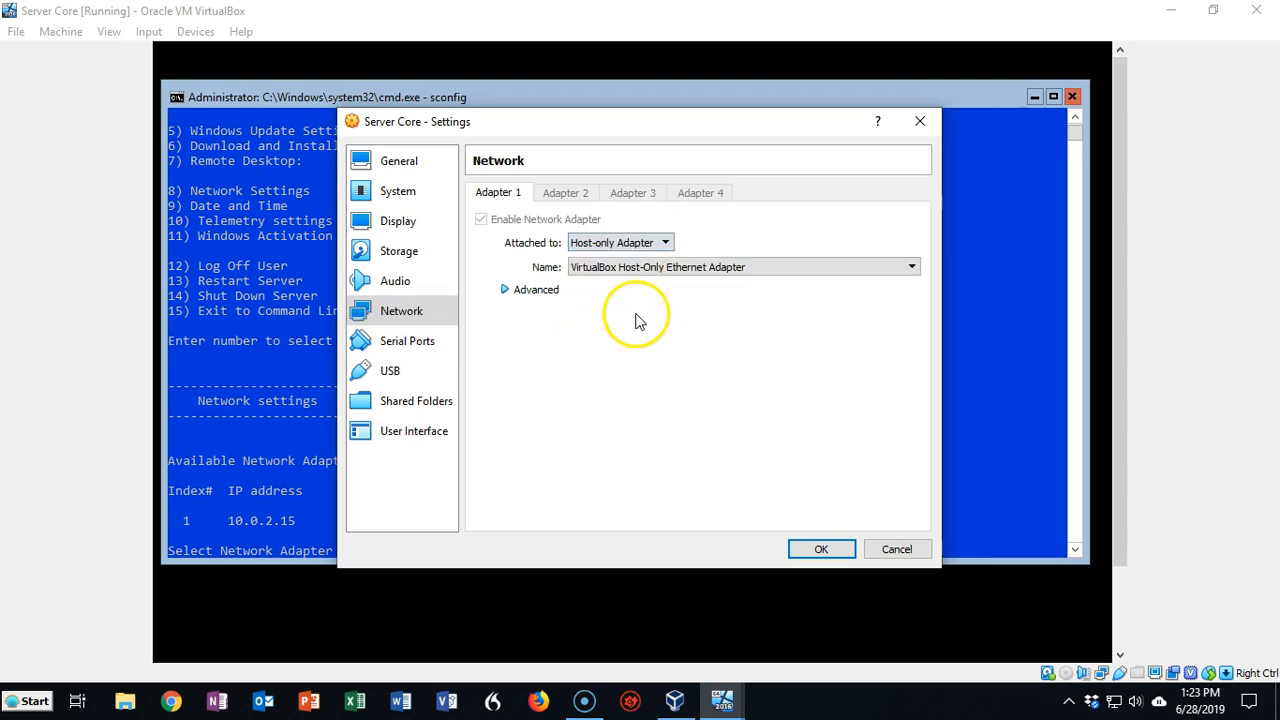
{"action": "left_click", "coordinate": [818, 550]}
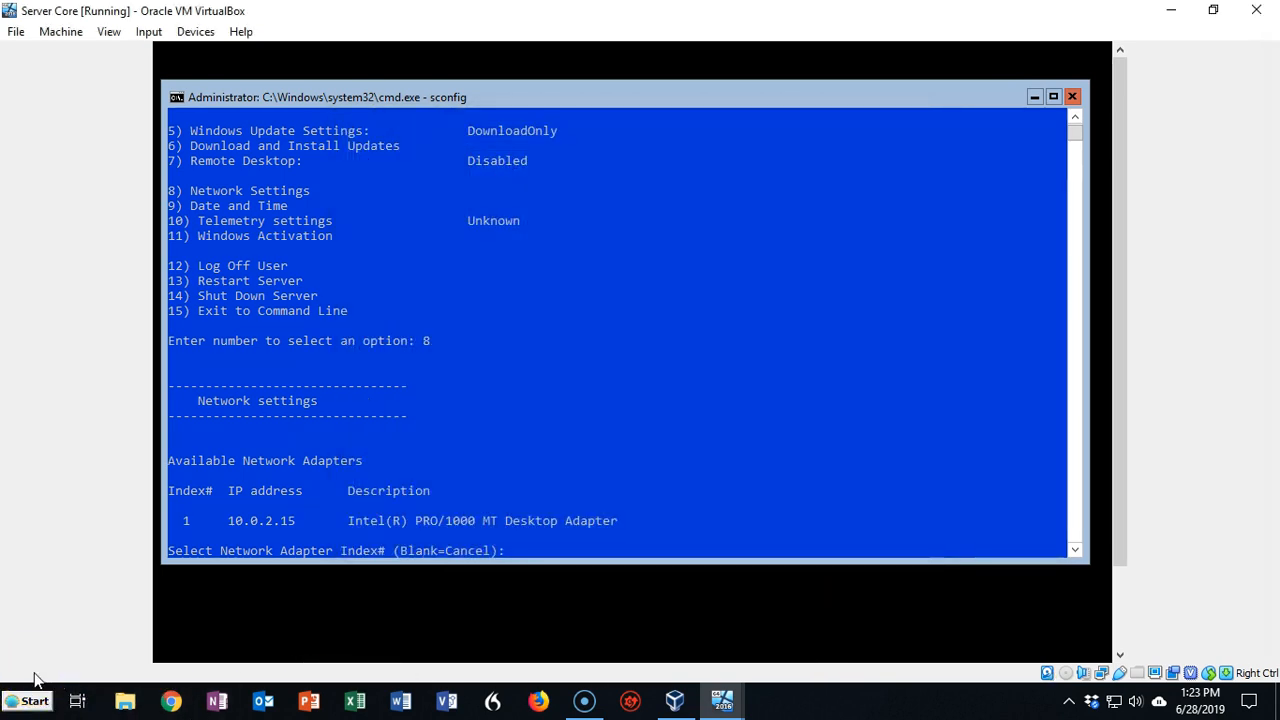
Exit sconfig to the command line and run ipconfig /renew to obtain 192.168.56.109
{"action": "left_click", "coordinate": [521, 556]}
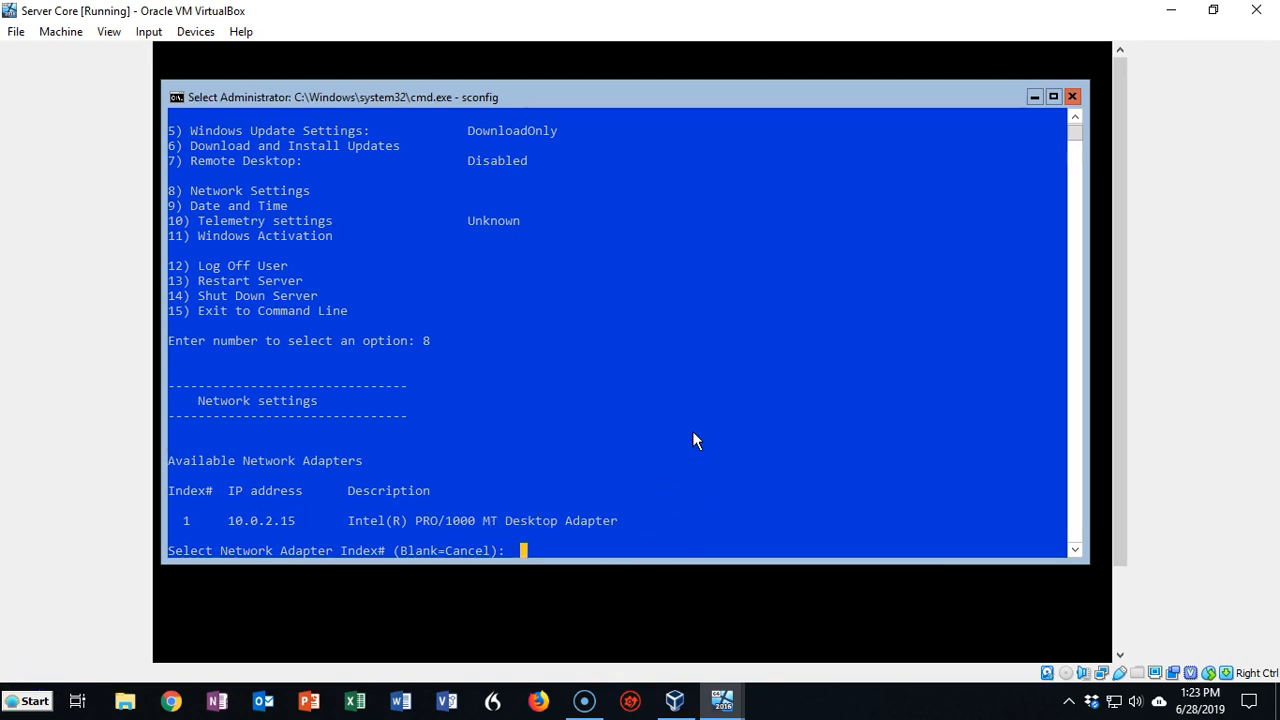
{"action": "left_click", "coordinate": [350, 141]}
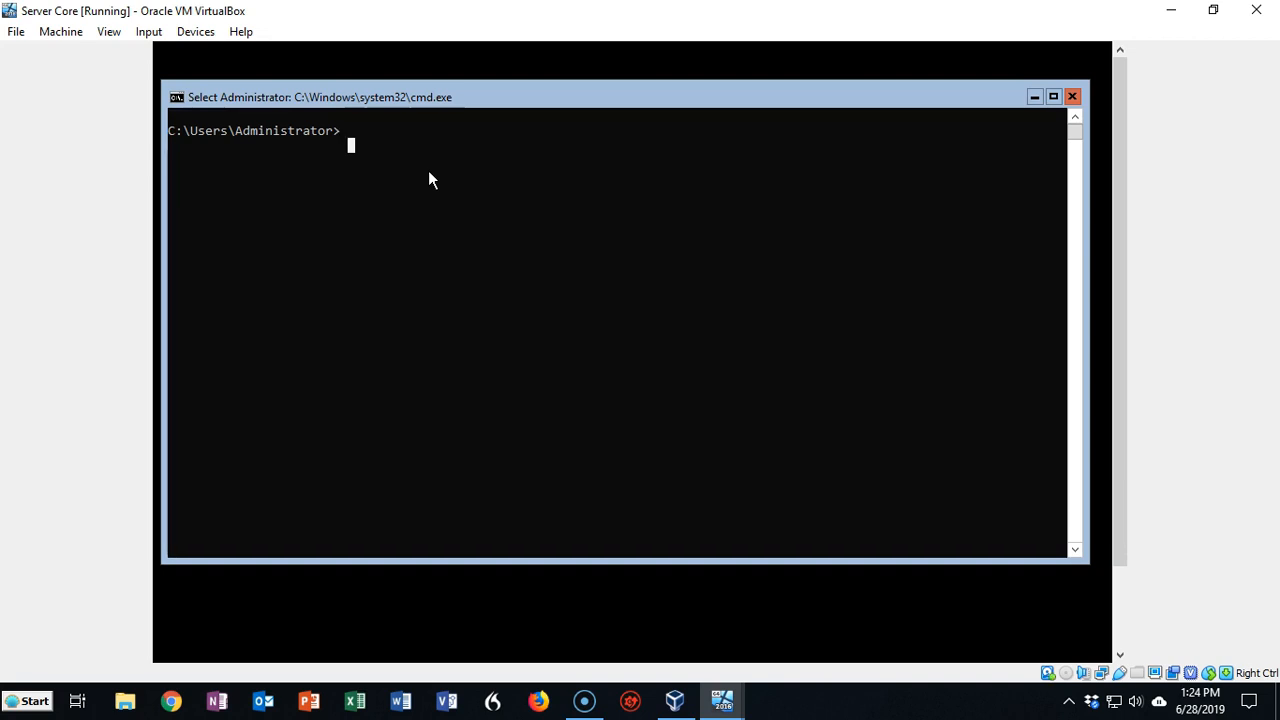
{"action": "type", "text": "ipconfi"}
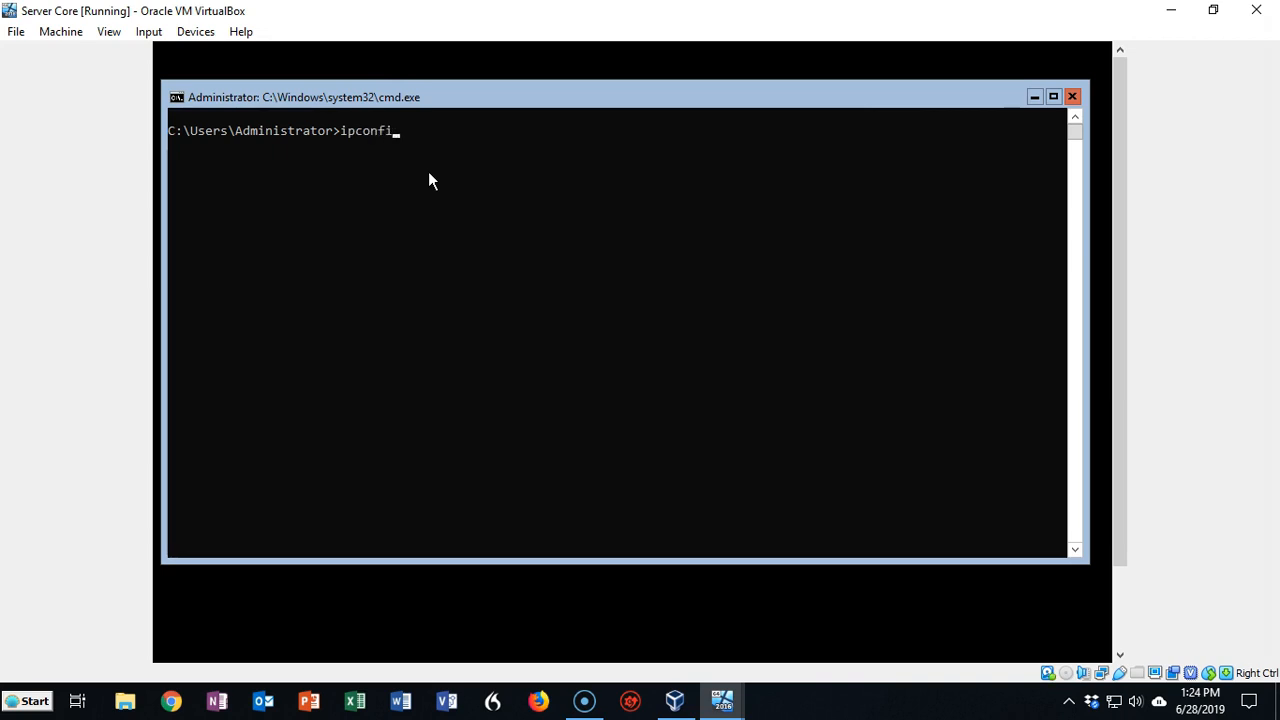
{"action": "type", "text": "g /renew"}
{"action": "key", "text": "Return"}
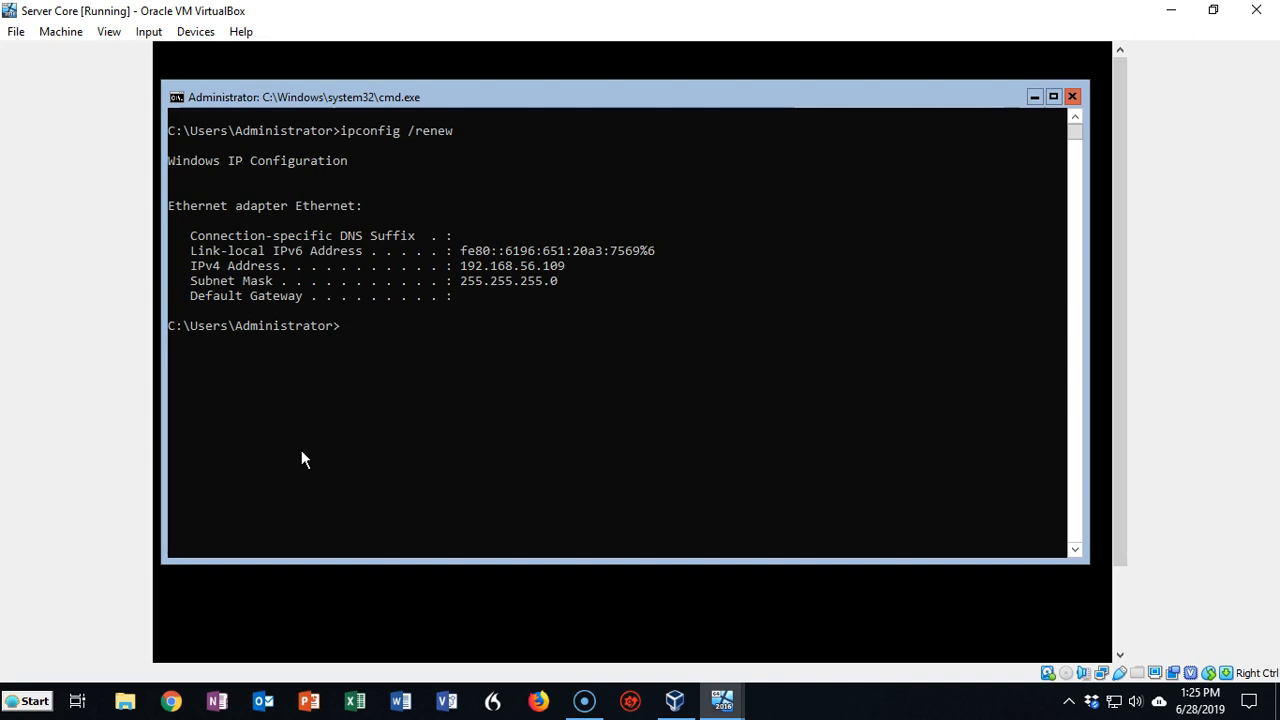
Relaunch sconfig from the command prompt
{"action": "left_click", "coordinate": [674, 549]}
{"action": "left_click", "coordinate": [259, 451]}
{"action": "type", "text": "sconf"}
{"action": "key", "text": "Escape"}
{"action": "type", "text": "sconfig"}
{"action": "key", "text": "Return"}
Choose sconfig option 8 to list the adapter at 192.168.56.109
{"action": "left_click", "coordinate": [334, 362]}
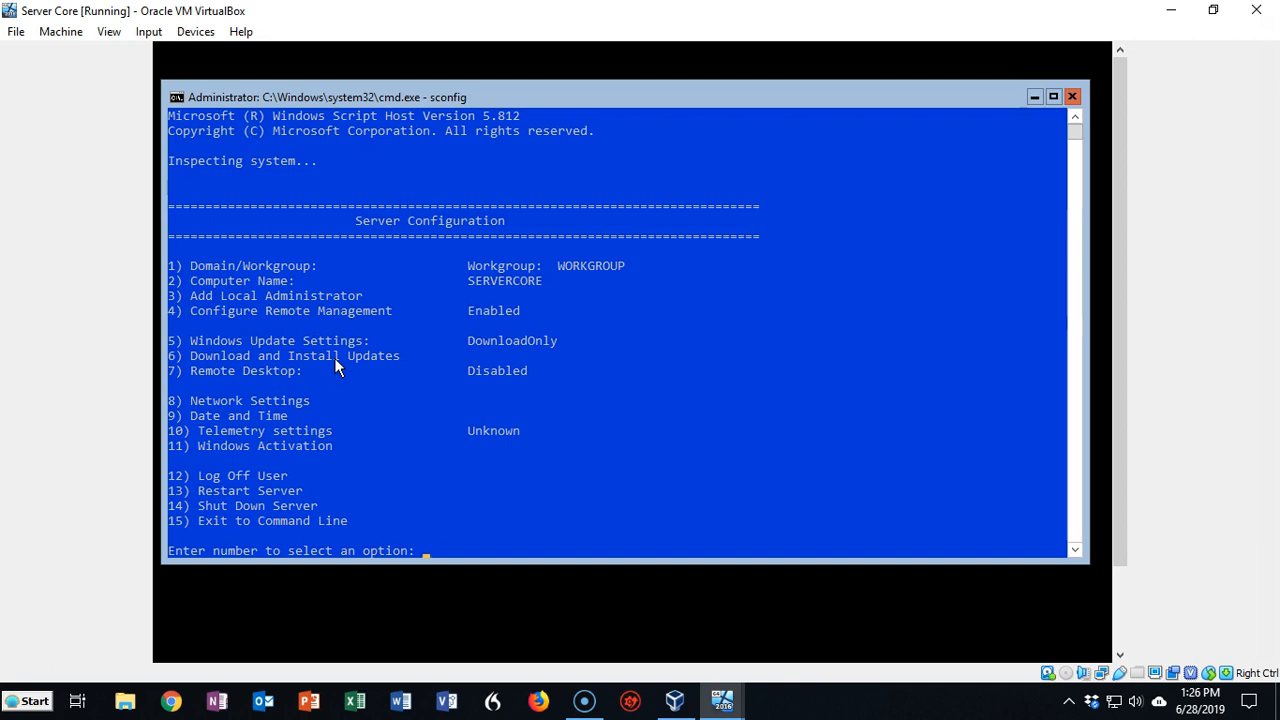
{"action": "left_click", "coordinate": [301, 578]}
{"action": "type", "text": "8"}
{"action": "key", "text": "Return"}
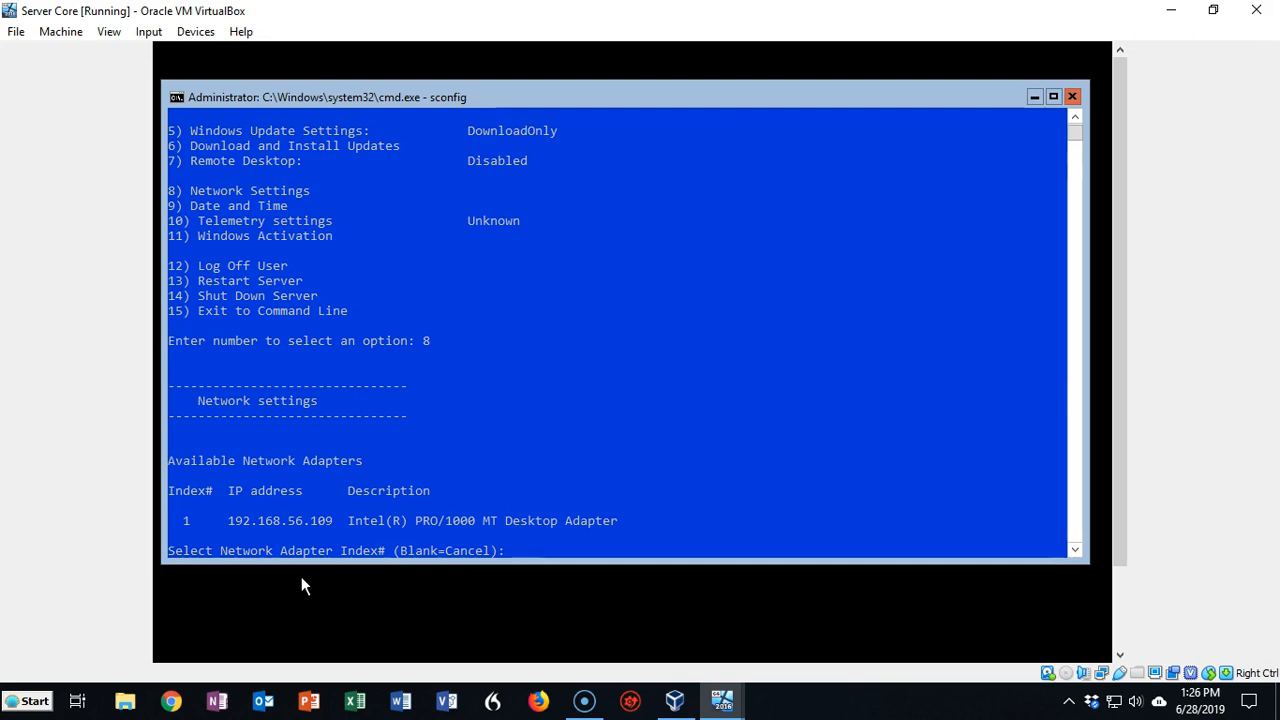
Select adapter 1, choose Set Network Adapter Address, and pick Static IP
{"action": "type", "text": "1"}
{"action": "key", "text": "Return"}
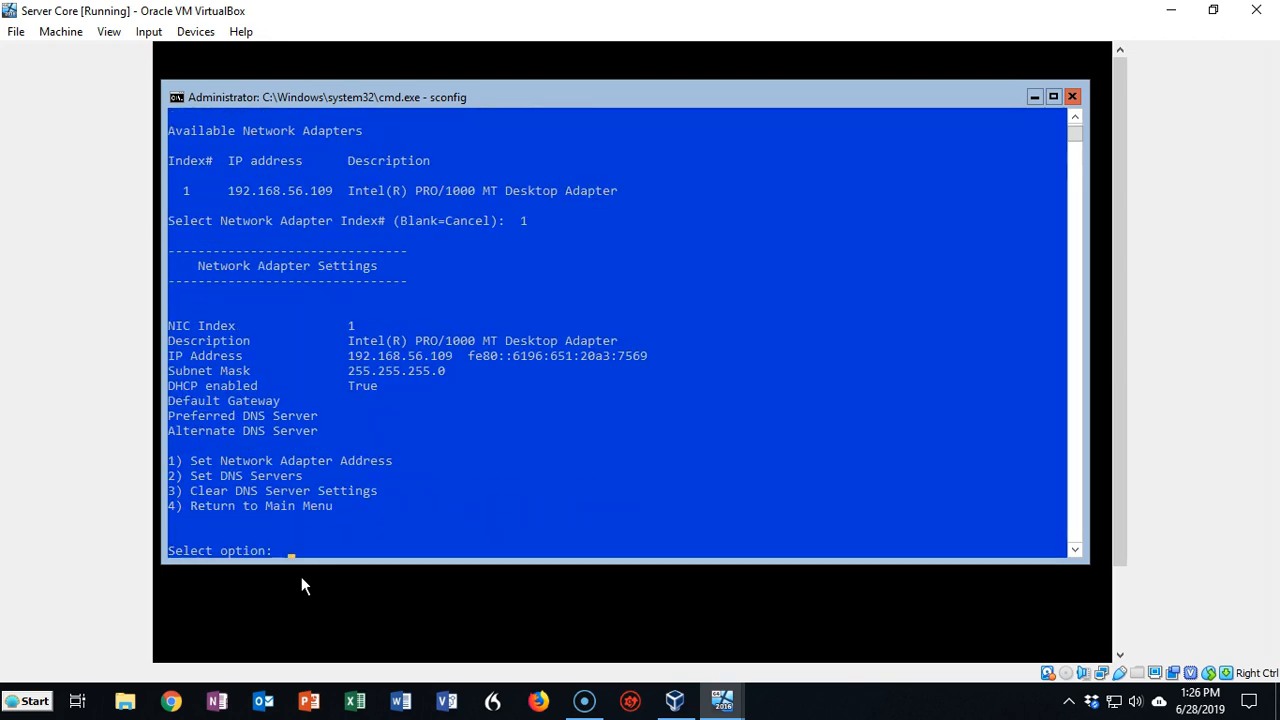
{"action": "key", "text": "Return"}
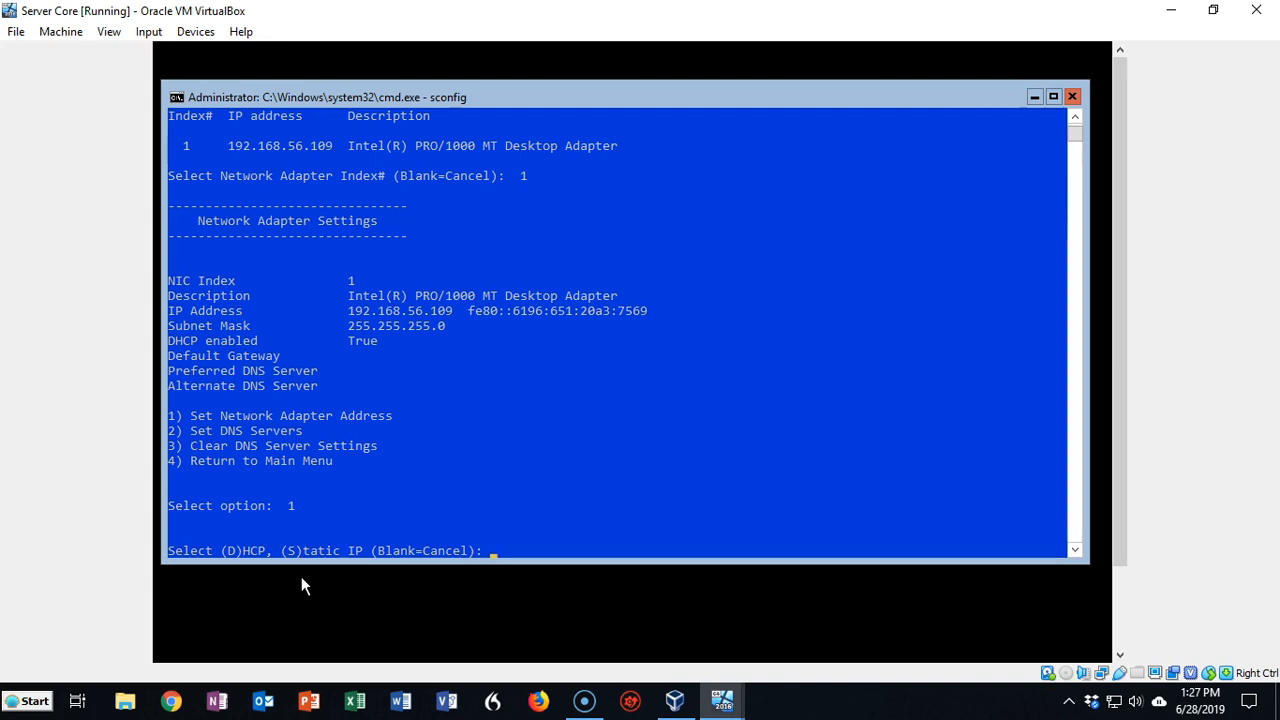
{"action": "type", "text": "s"}
{"action": "key", "text": "Return"}
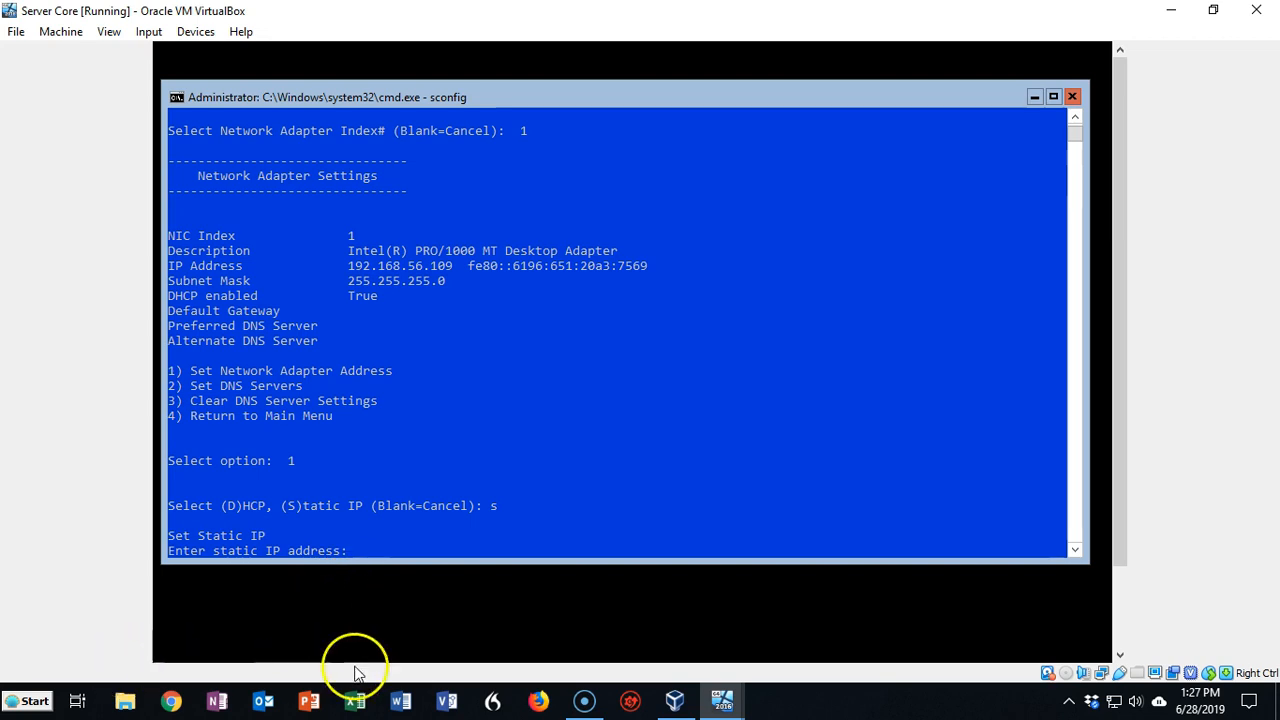
Check the DC1 VM's IP address, then return to the Server Core VM
{"action": "mouse_move", "coordinate": [723, 697]}
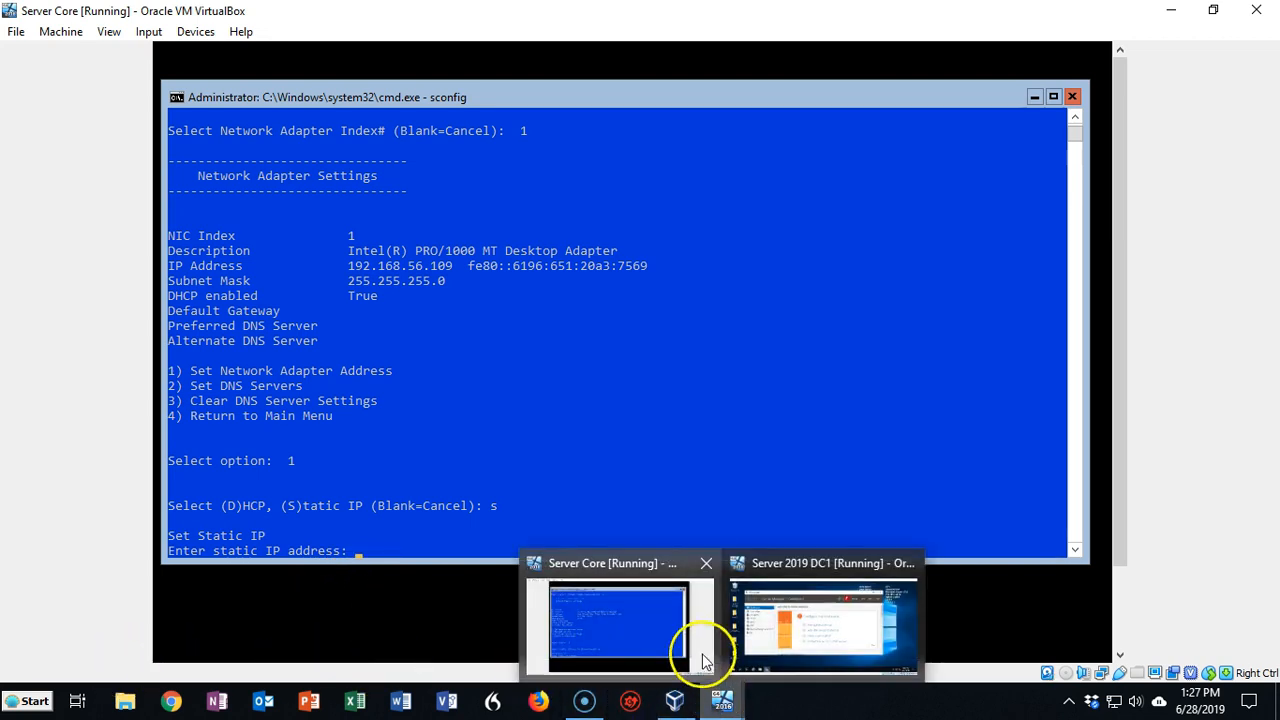
{"action": "left_click", "coordinate": [751, 629]}
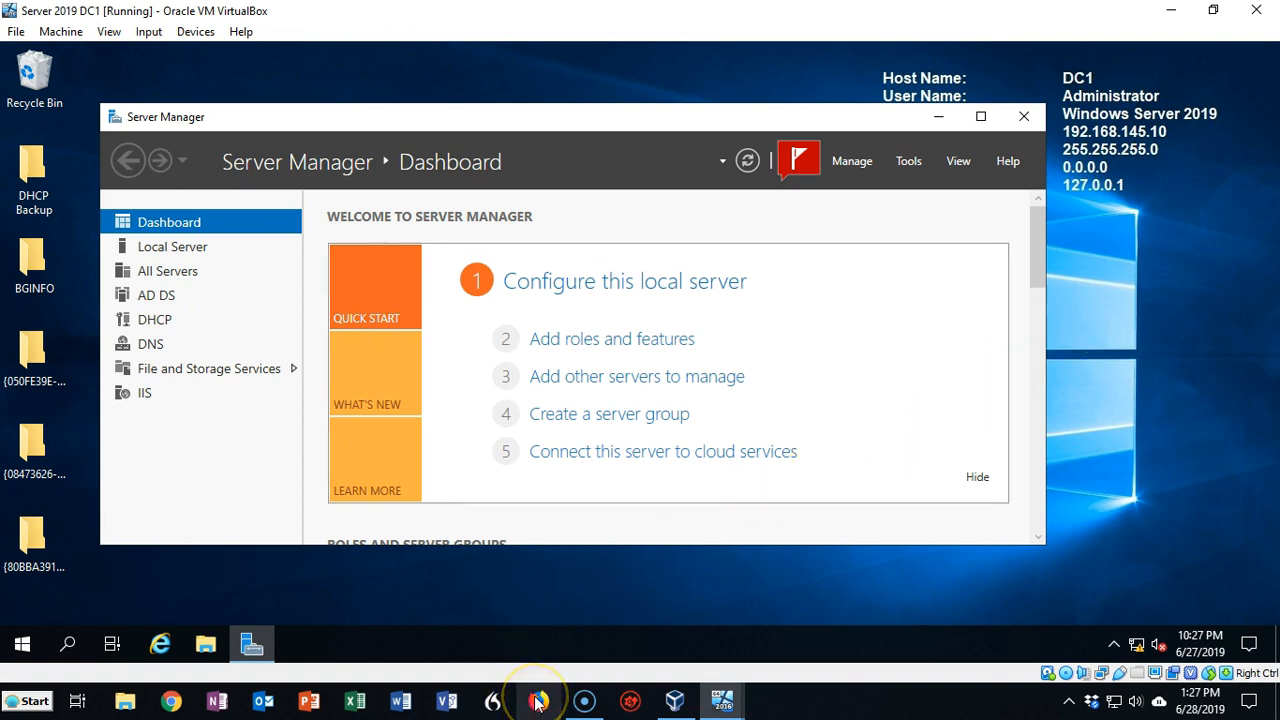
{"action": "mouse_move", "coordinate": [588, 702]}
{"action": "mouse_move", "coordinate": [724, 700]}
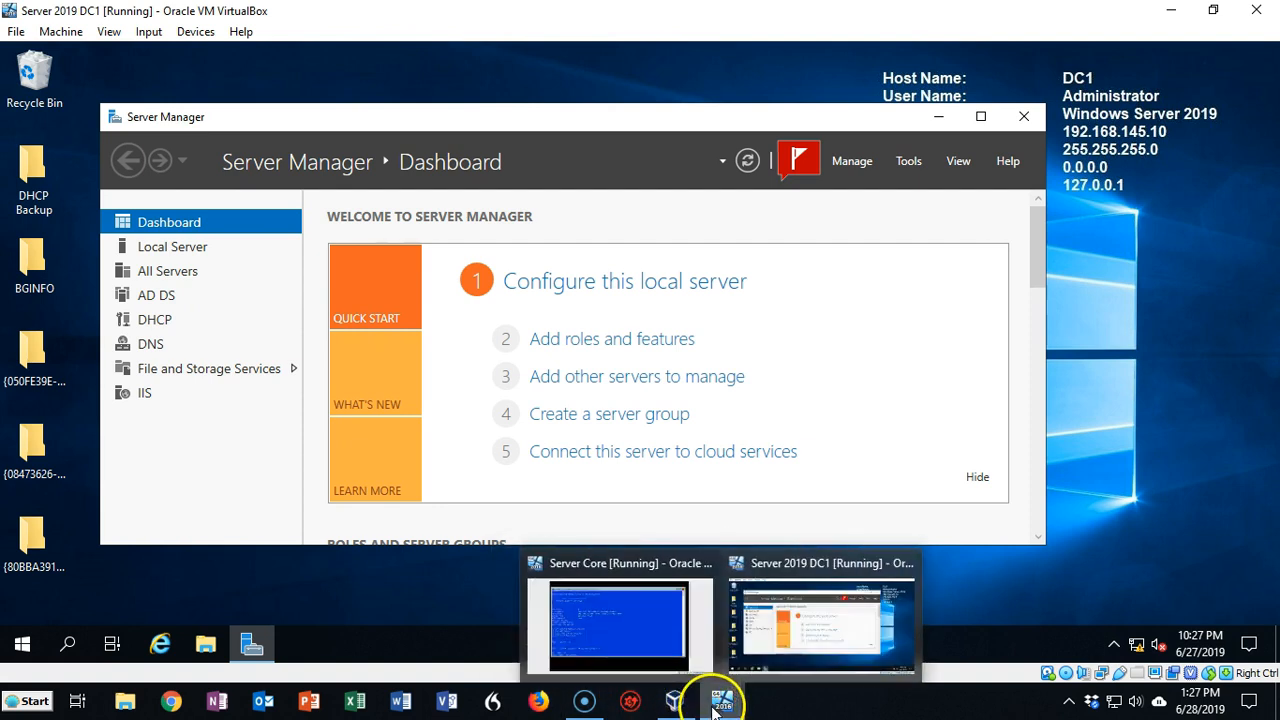
{"action": "left_click", "coordinate": [665, 640]}
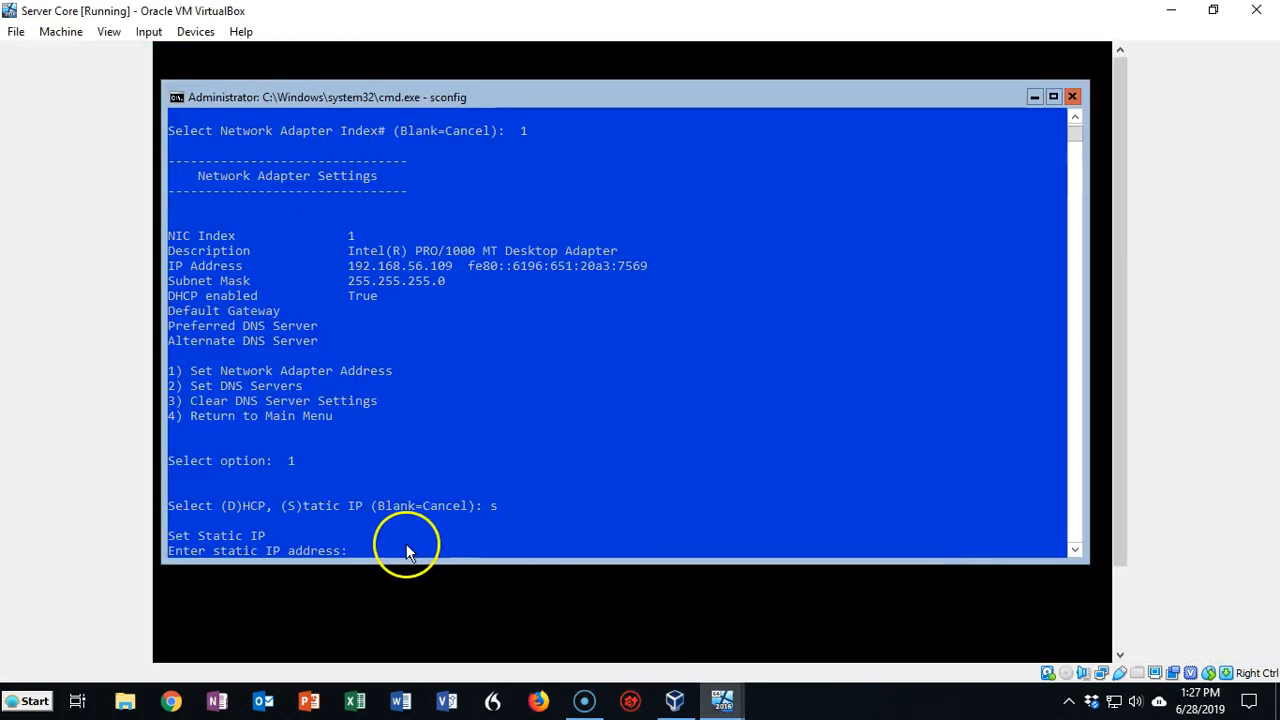
Enter static IP 192.168.145.12 with default mask 255.255.255.0 and no gateway
{"action": "left_click", "coordinate": [376, 527]}
{"action": "type", "text": "192.1"}
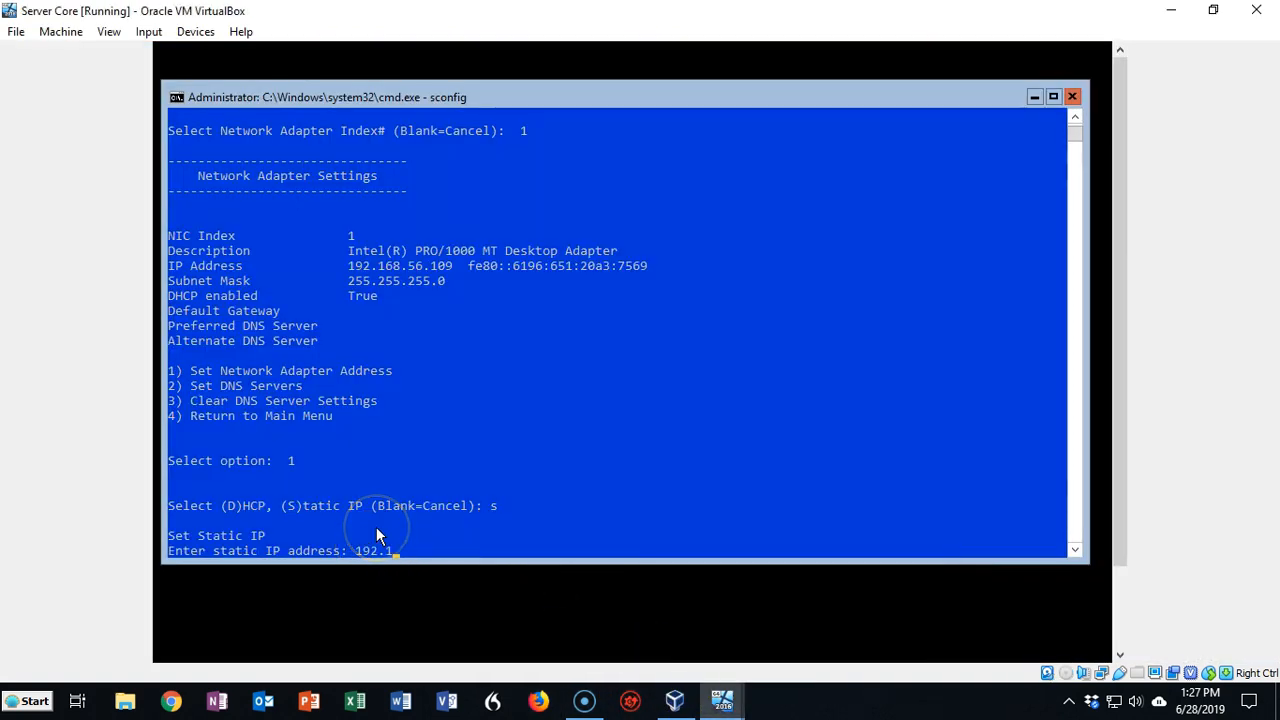
{"action": "type", "text": "68.145.12"}
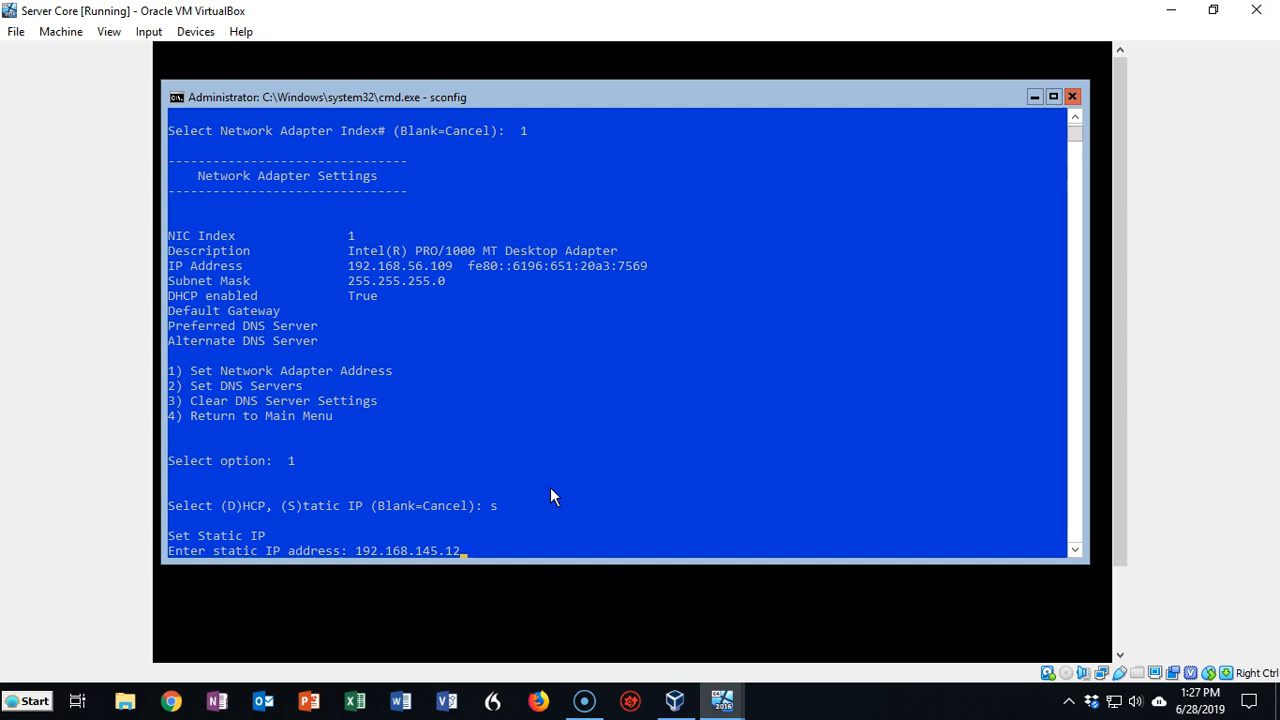
{"action": "key", "text": "Return"}
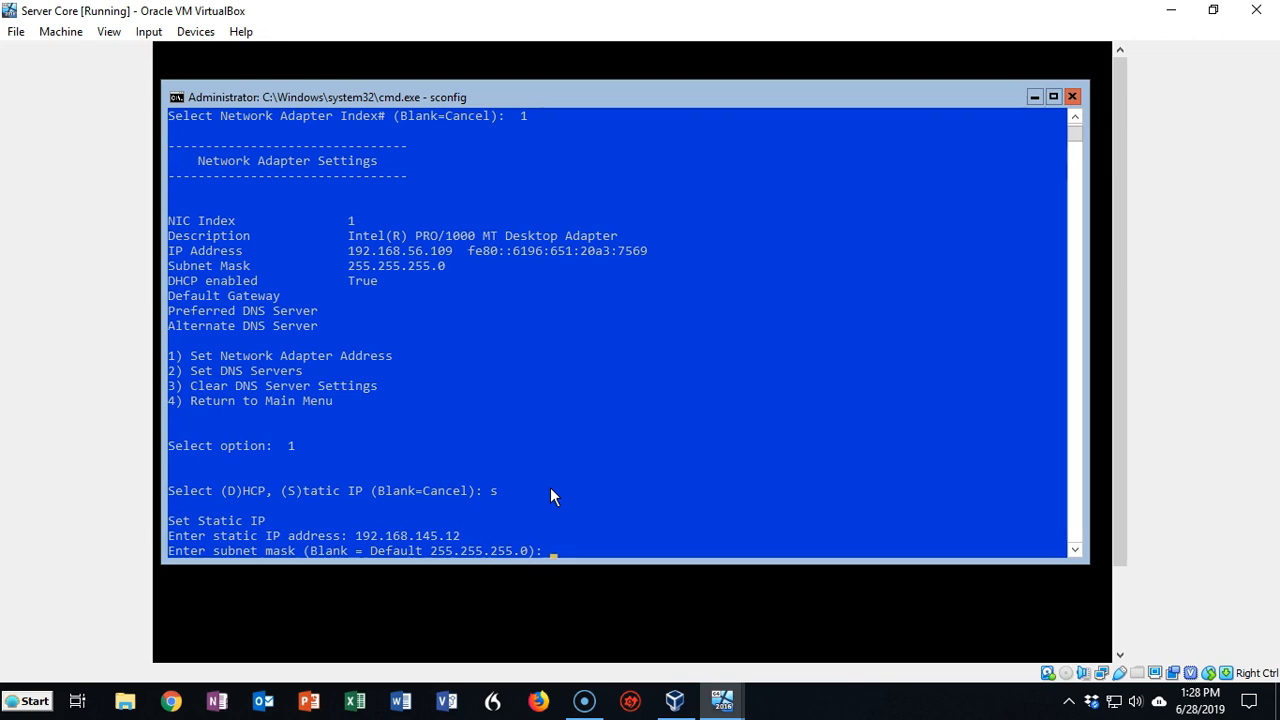
{"action": "key", "text": "Return"}
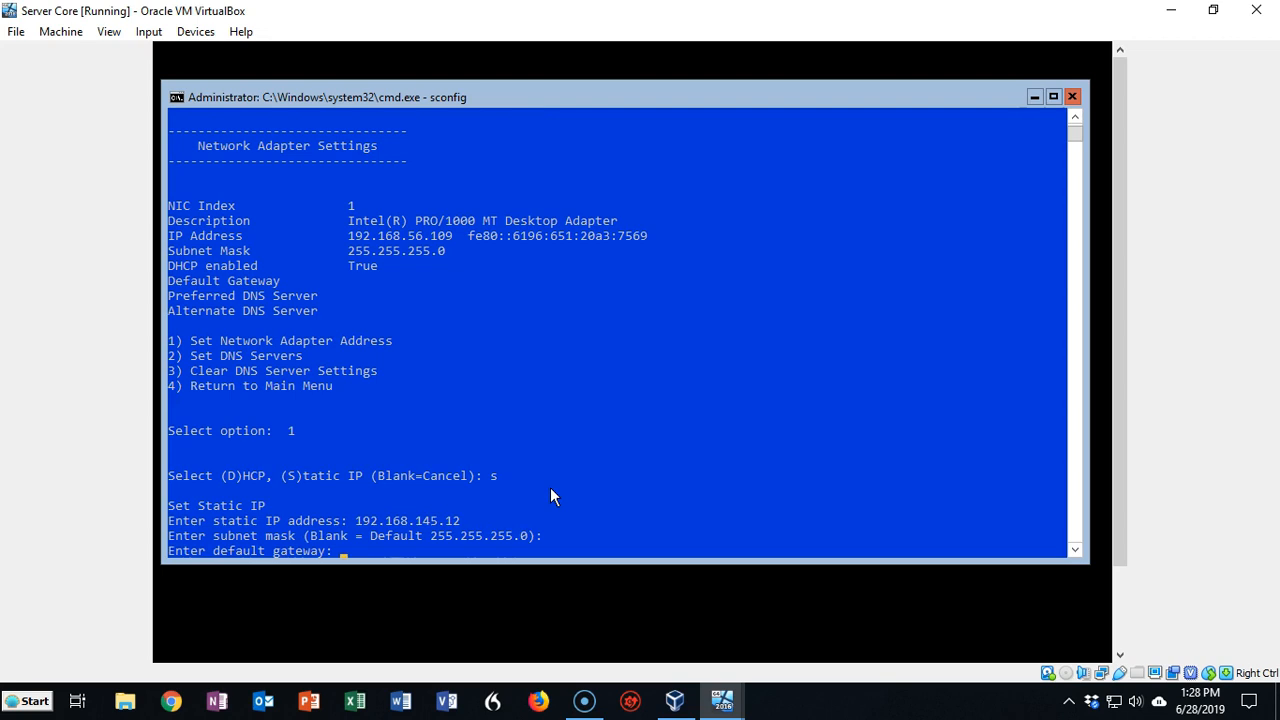
{"action": "key", "text": "Return"}
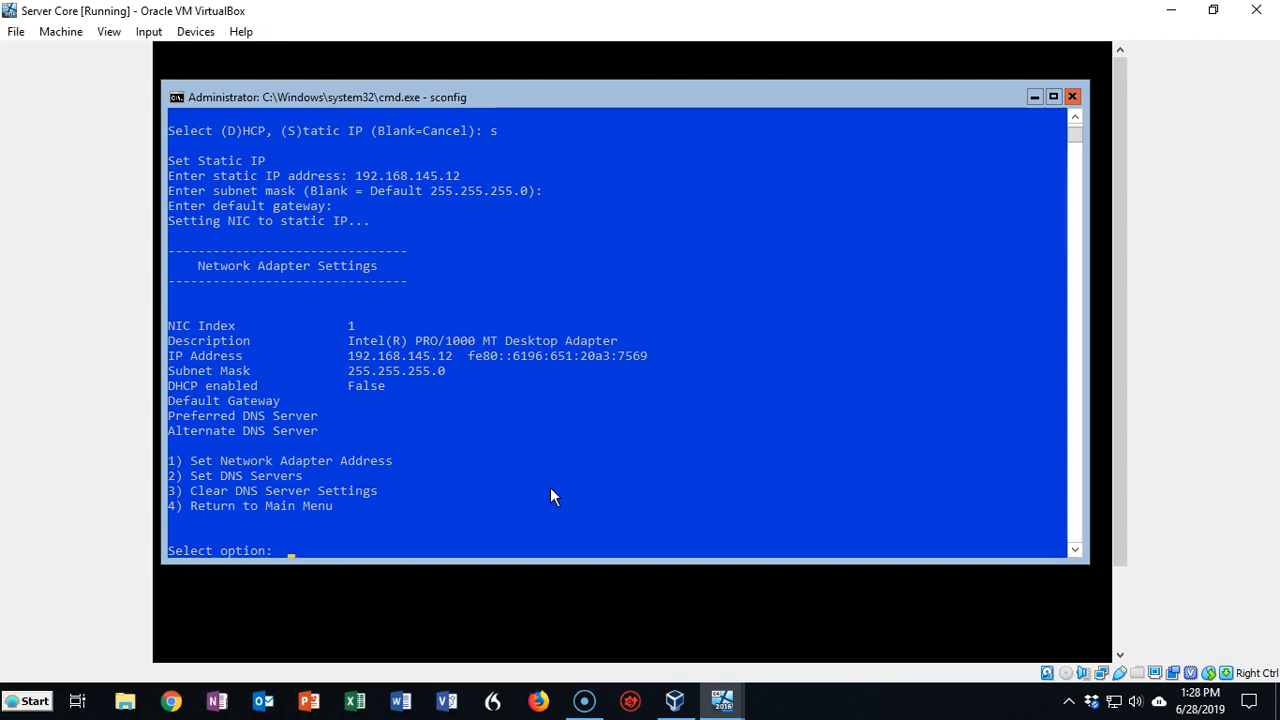
Set preferred DNS 192.168.145.10 with no alternate, then go back to the main menu
{"action": "type", "text": "2"}
{"action": "key", "text": "Return"}
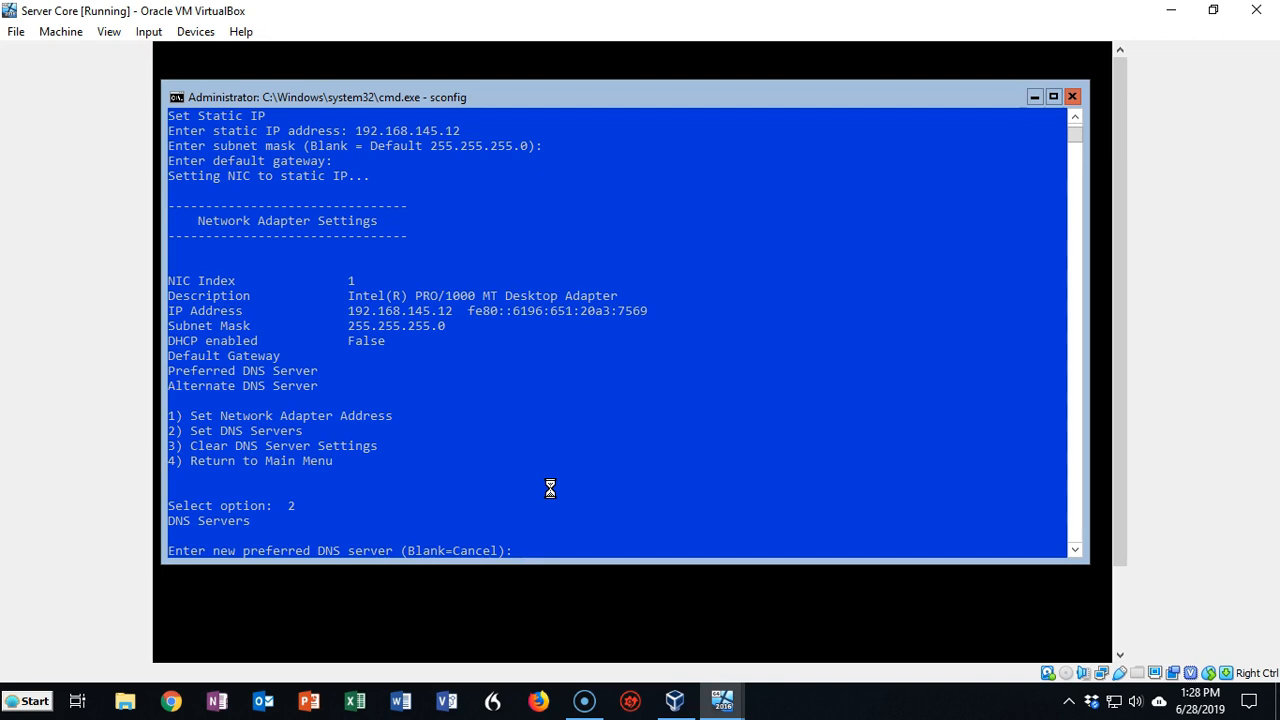
{"action": "type", "text": "192.168.145.10"}
{"action": "left_click", "coordinate": [694, 479]}
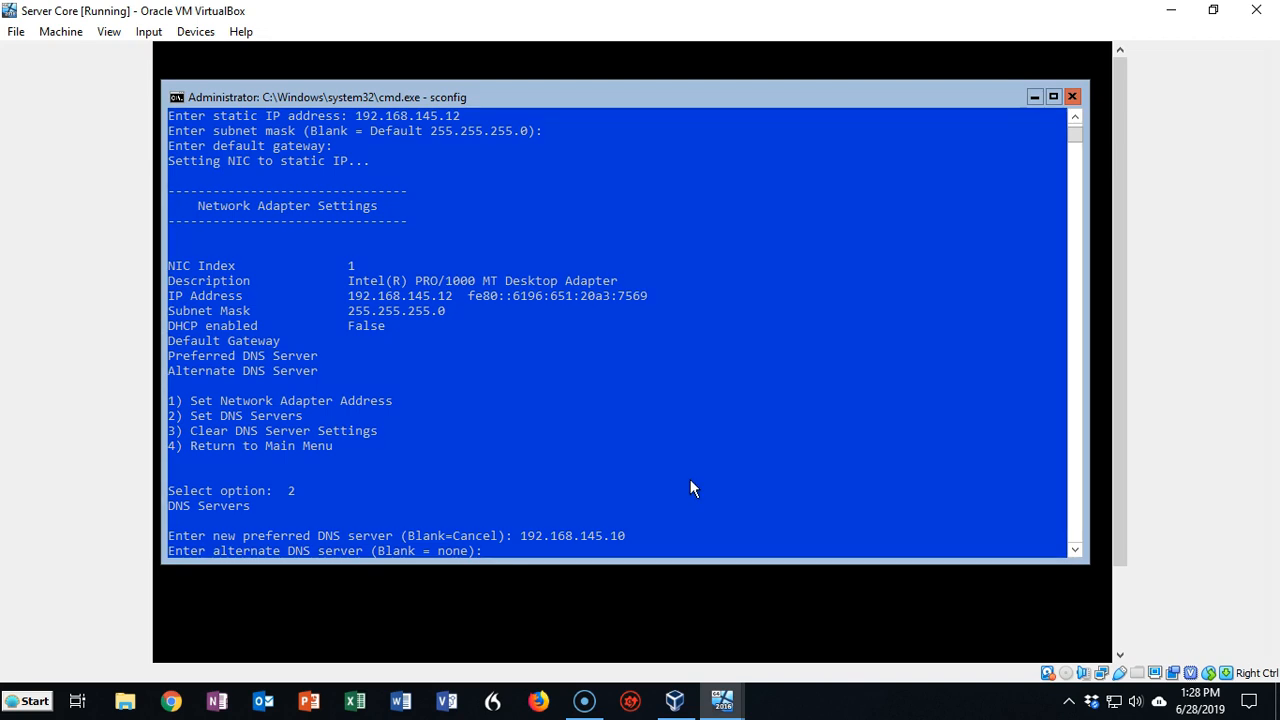
{"action": "key", "text": "Return"}
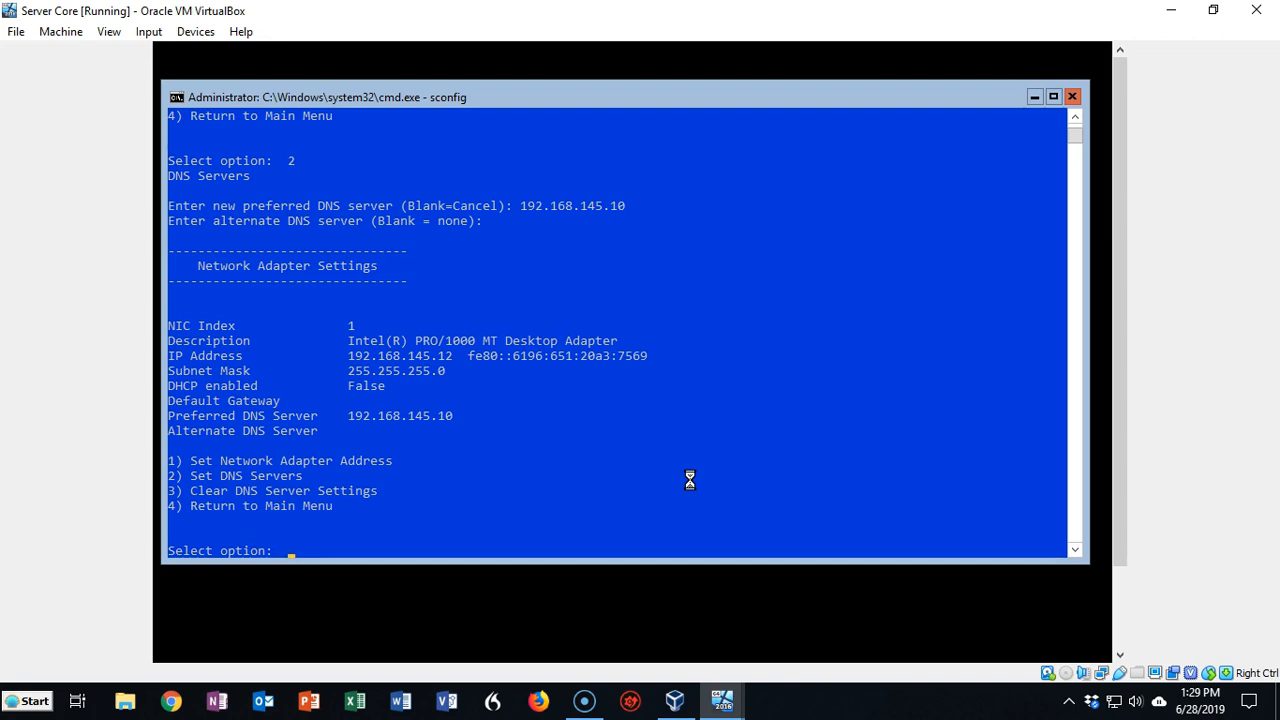
{"action": "type", "text": "4"}
{"action": "key", "text": "Return"}
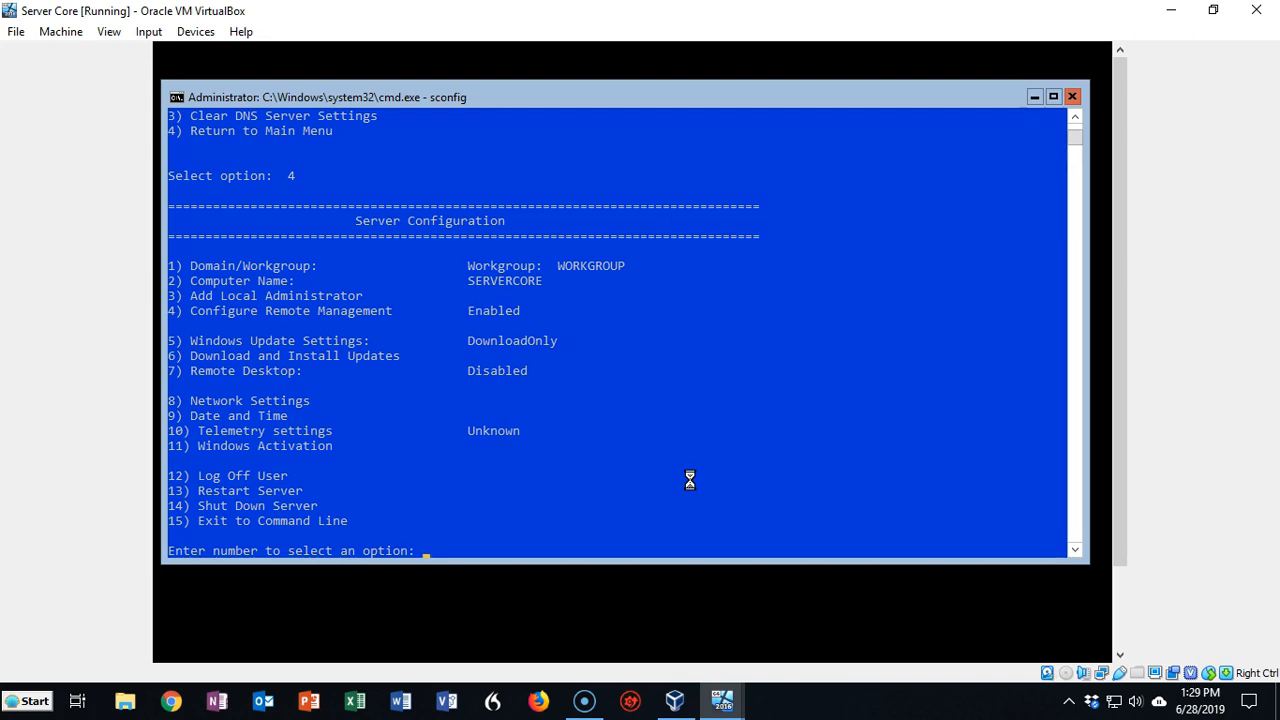
Join us.syberoffense.com with the administrator account, keep the computer name, and restart
{"action": "type", "text": "1"}
{"action": "key", "text": "Return"}
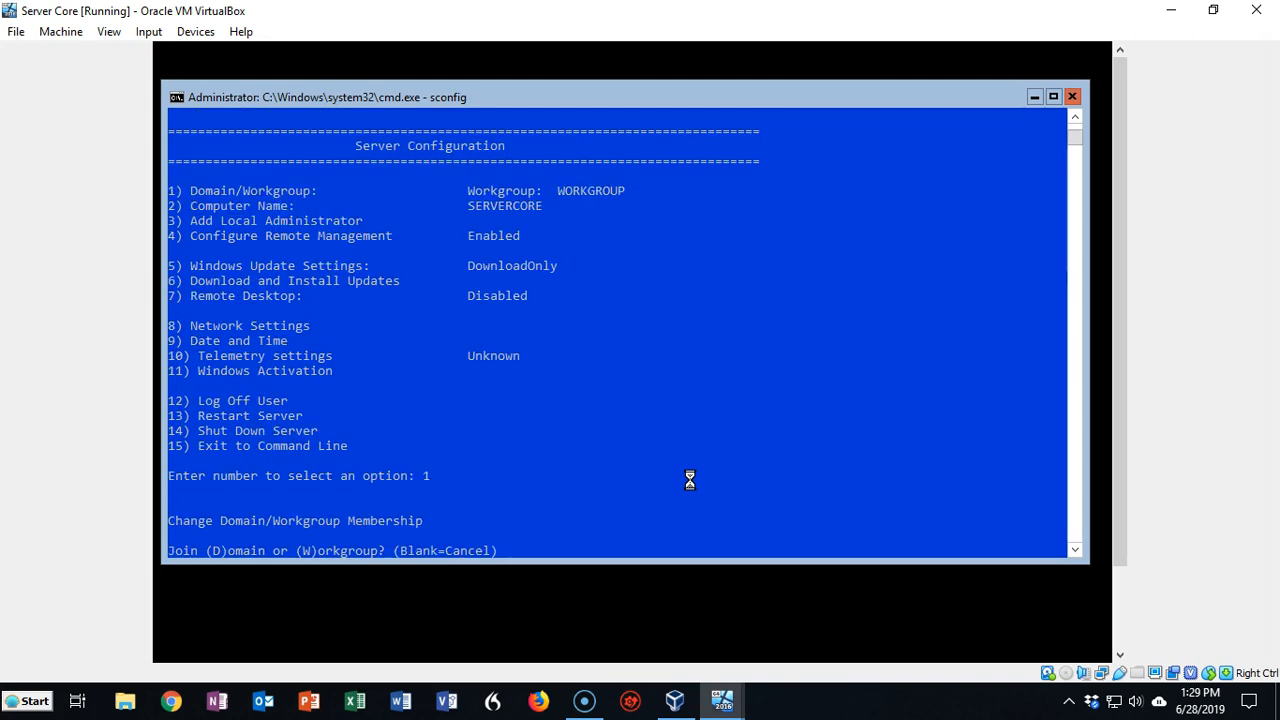
{"action": "type", "text": "d"}
{"action": "key", "text": "Return"}
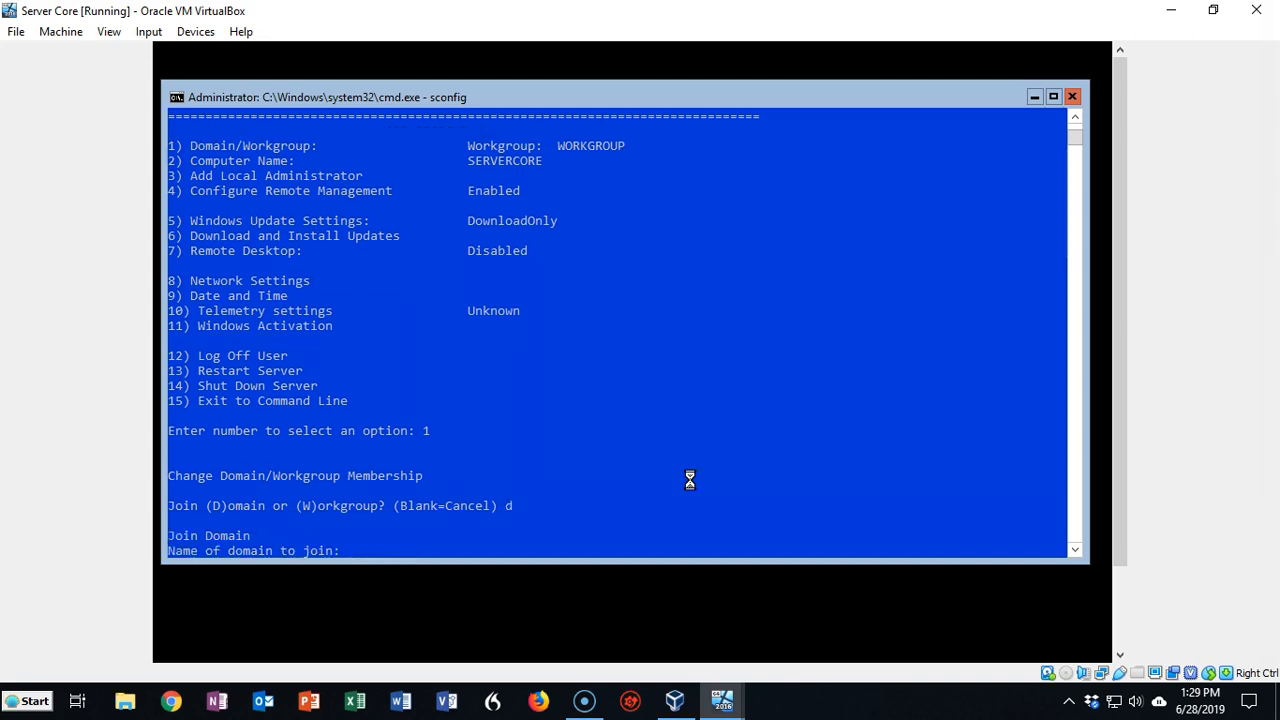
{"action": "type", "text": "us."}
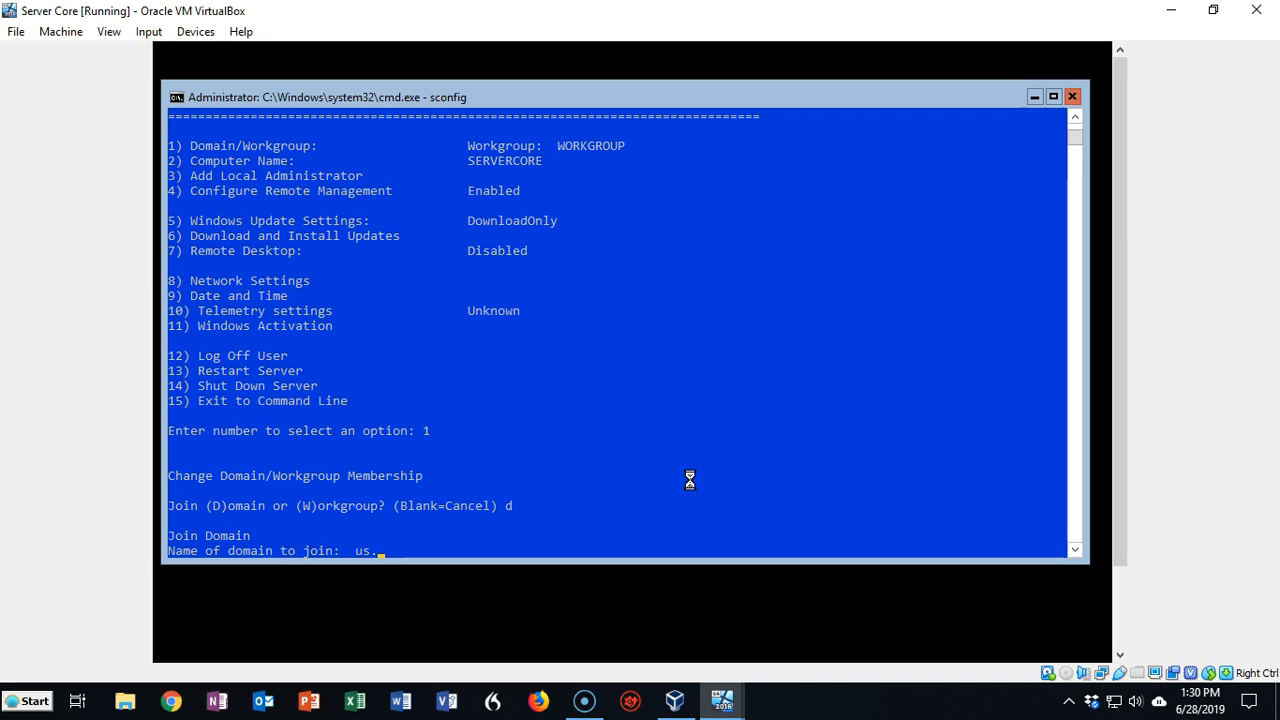
{"action": "type", "text": "syberoffense.com"}
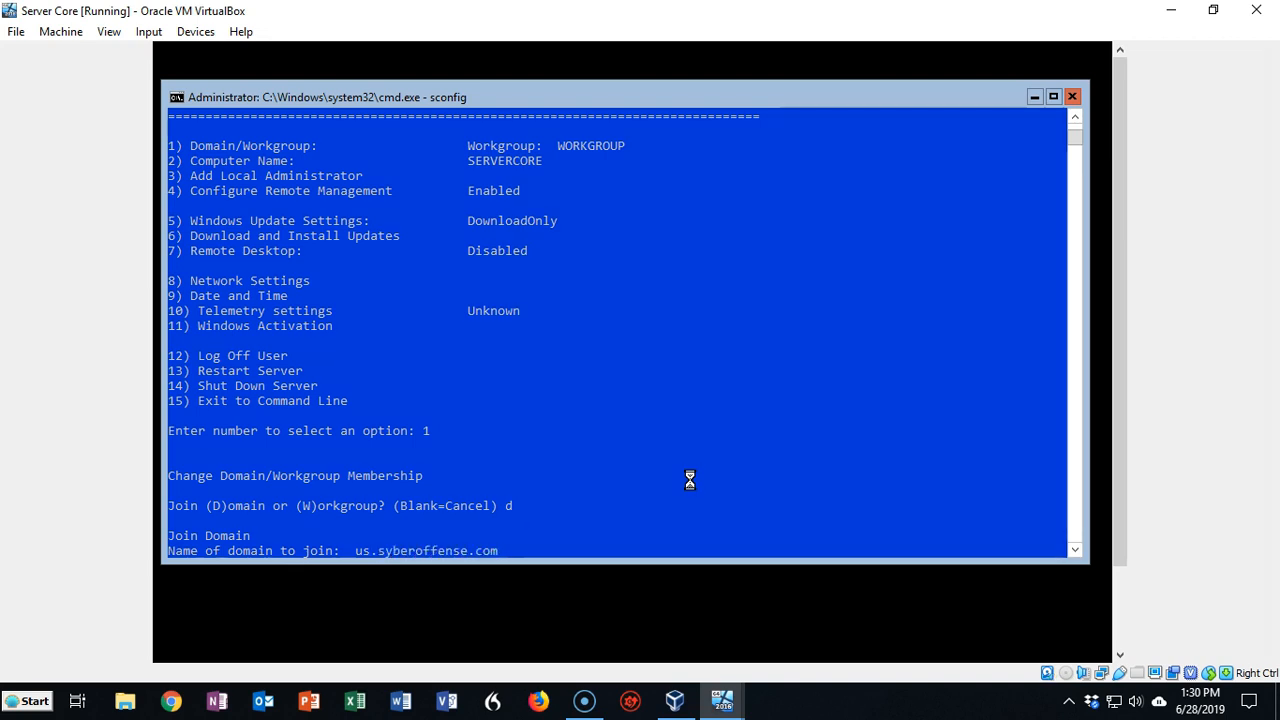
{"action": "key", "text": "Return"}
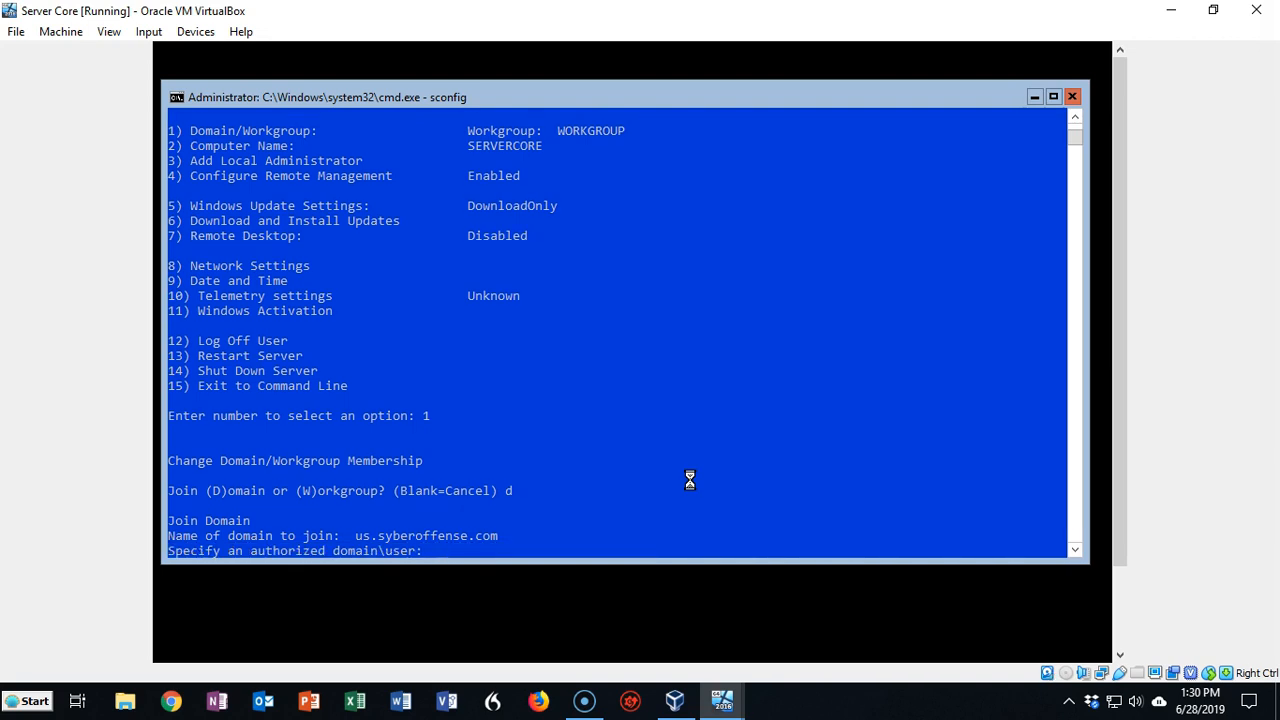
{"action": "type", "text": "administrator"}
{"action": "key", "text": "Return"}
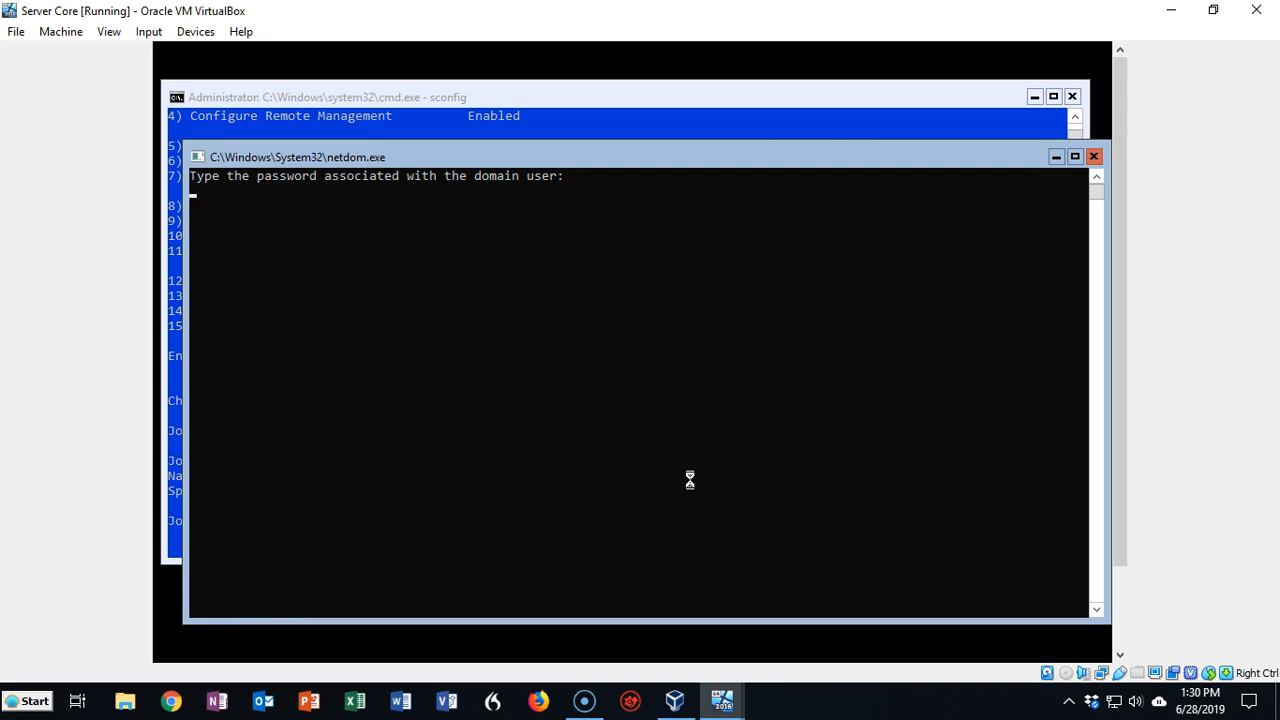
{"action": "key", "text": "Return"}
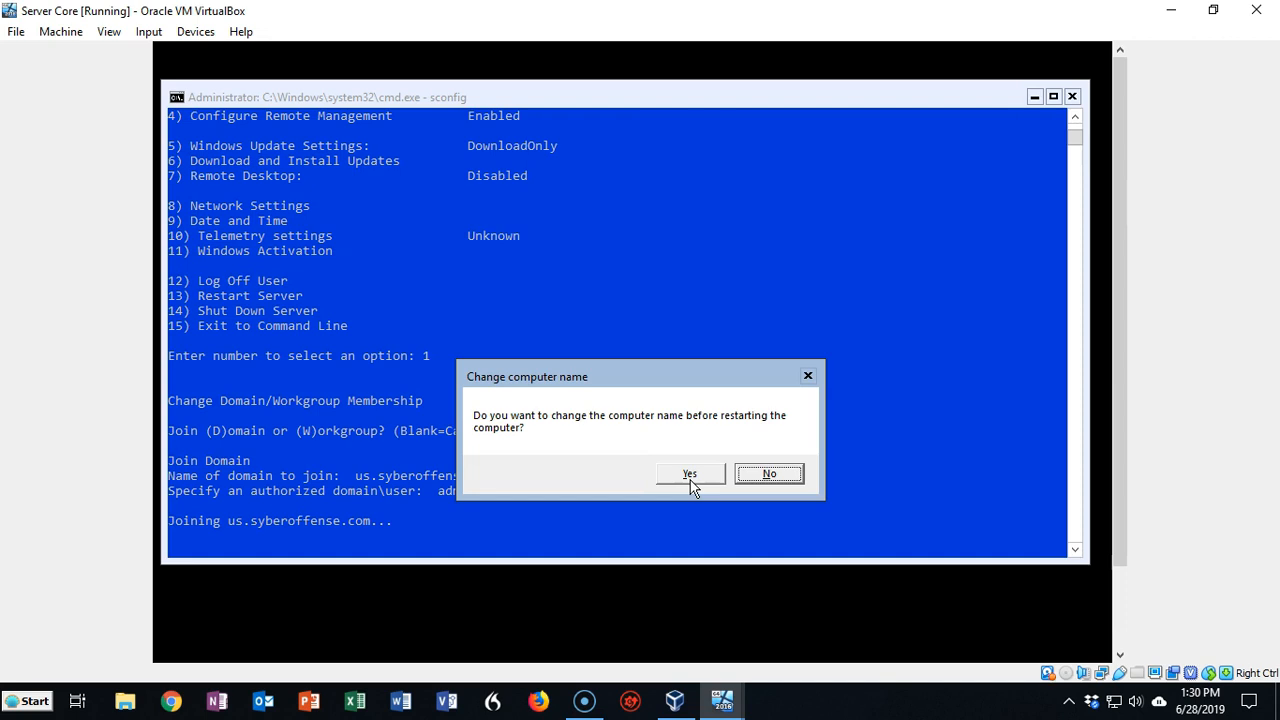
{"action": "left_click", "coordinate": [766, 475]}
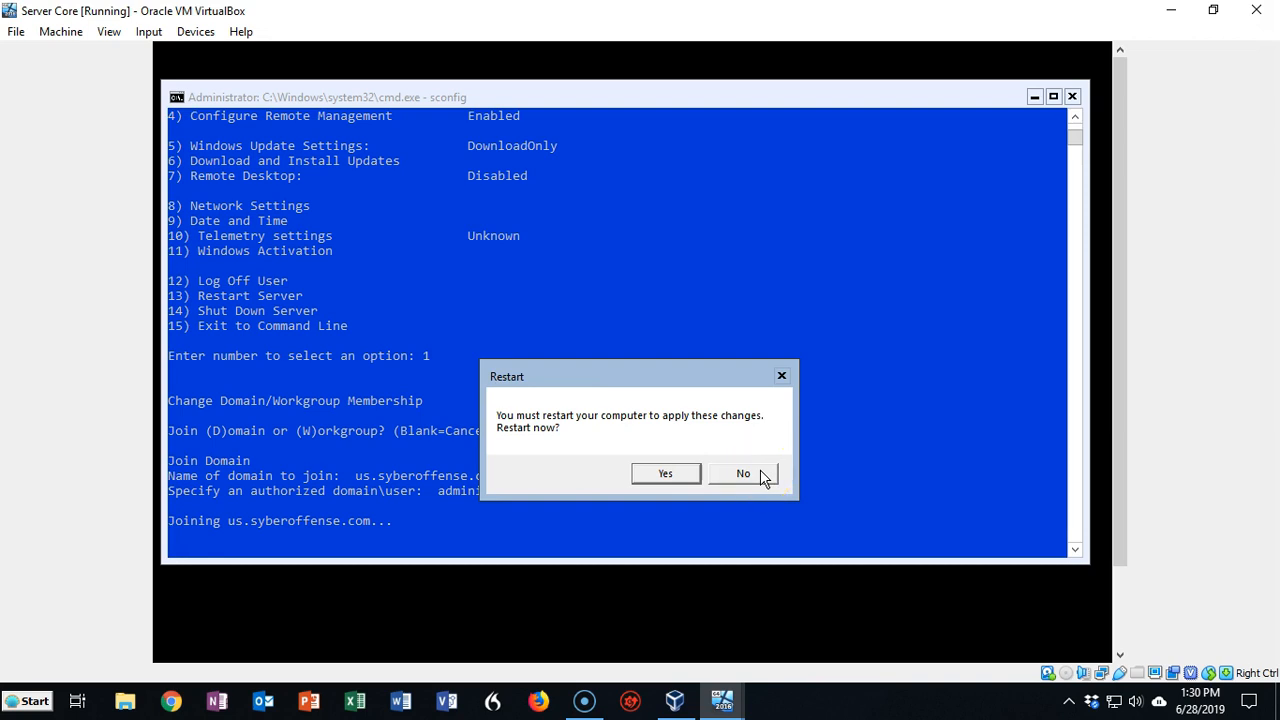
{"action": "left_click", "coordinate": [658, 475]}
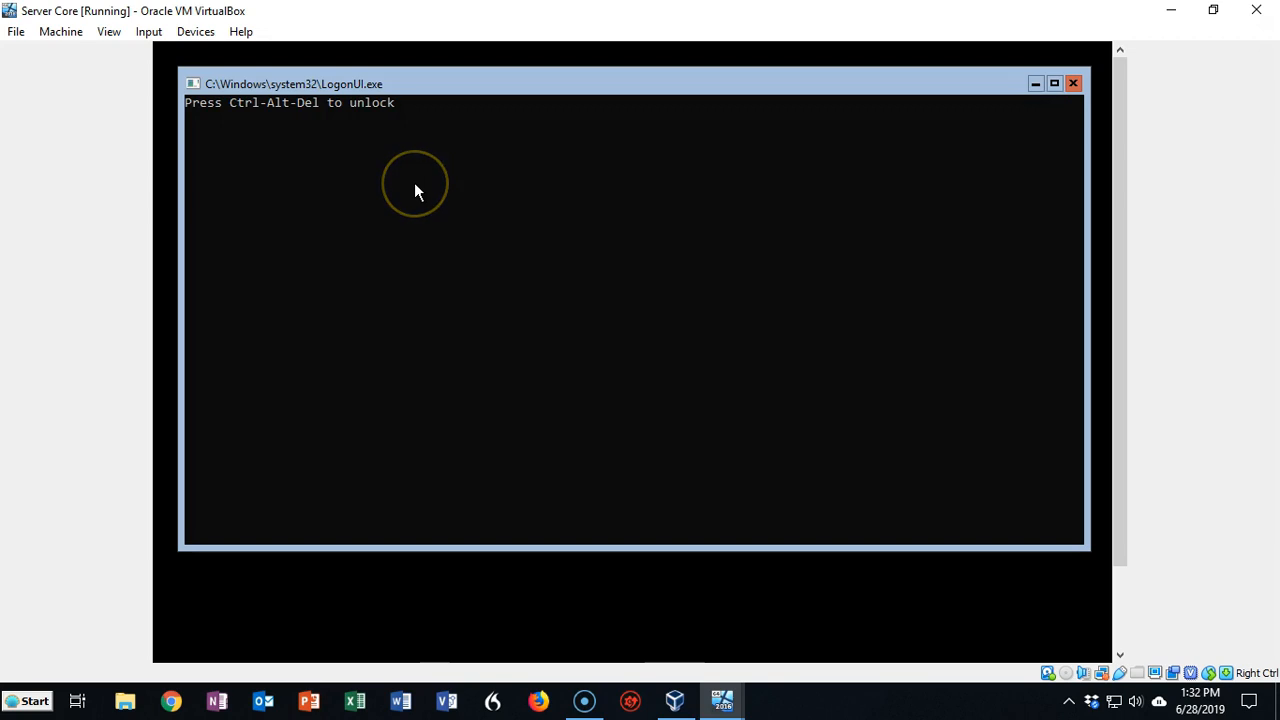
Send the Ctrl+Alt+Del unlock sequence to the Server Core VM from the Input menu
{"action": "left_click", "coordinate": [141, 33]}
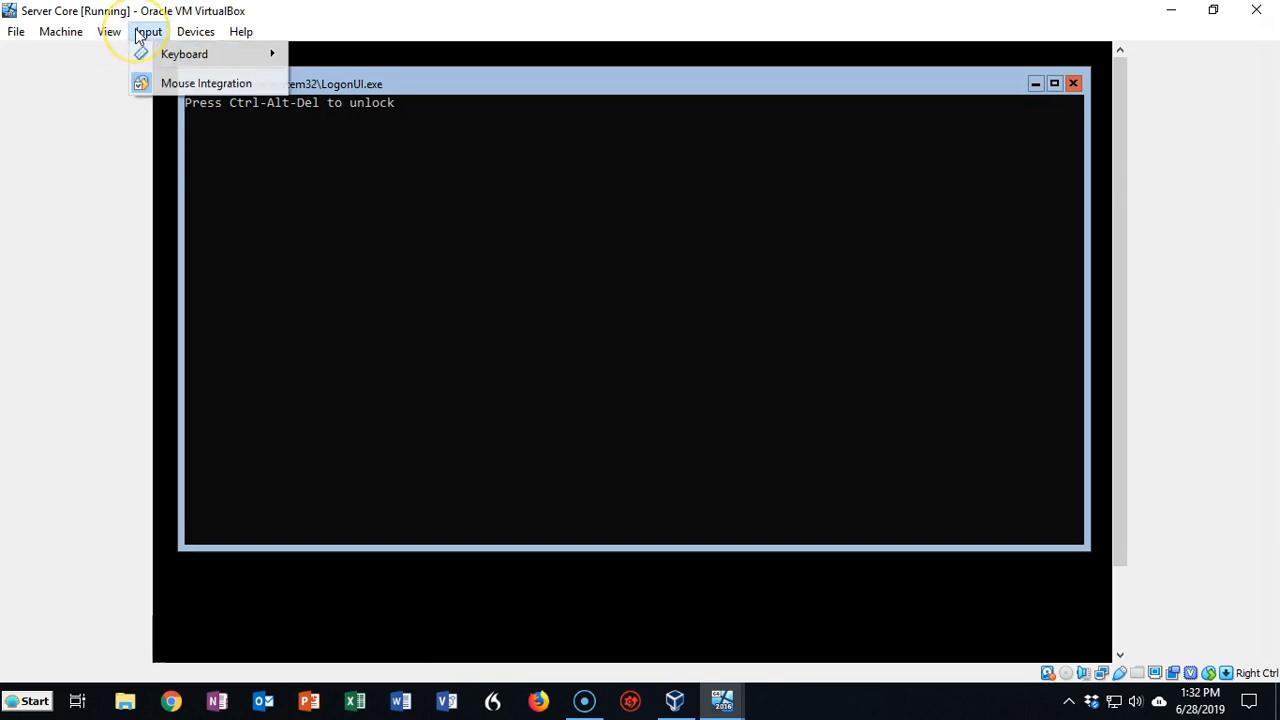
{"action": "mouse_move", "coordinate": [171, 54]}
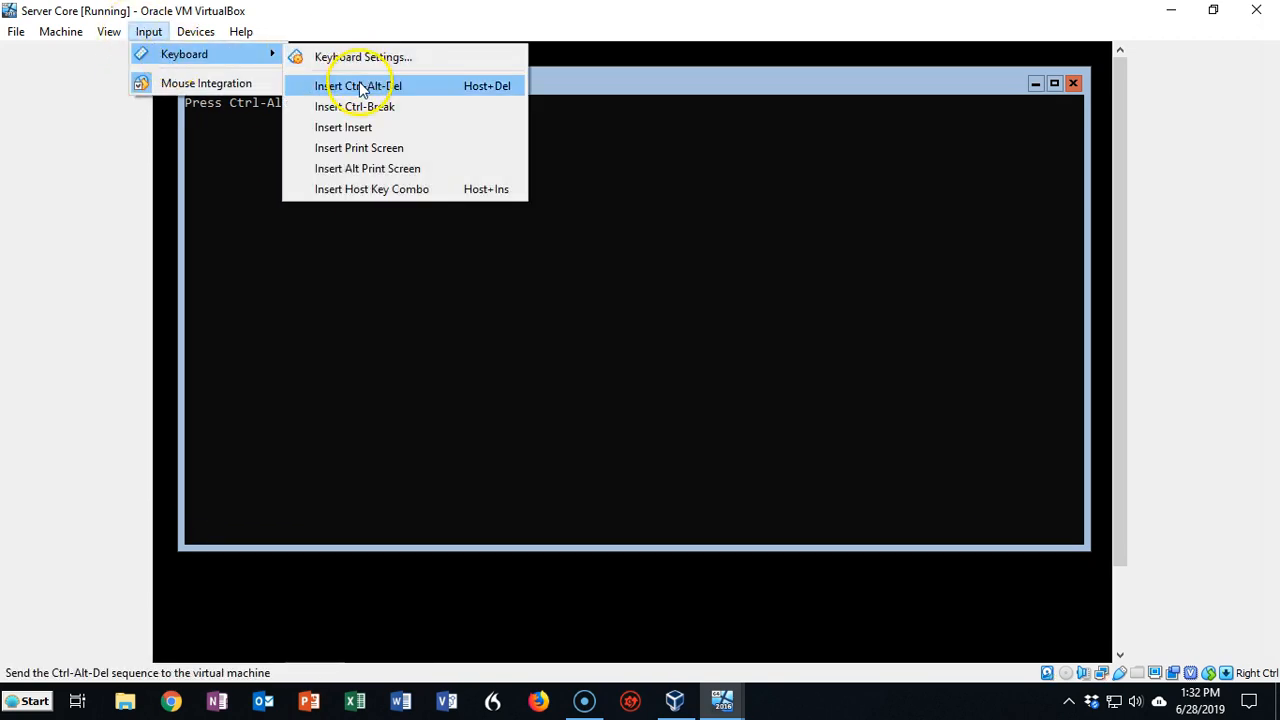
{"action": "left_click", "coordinate": [361, 88]}
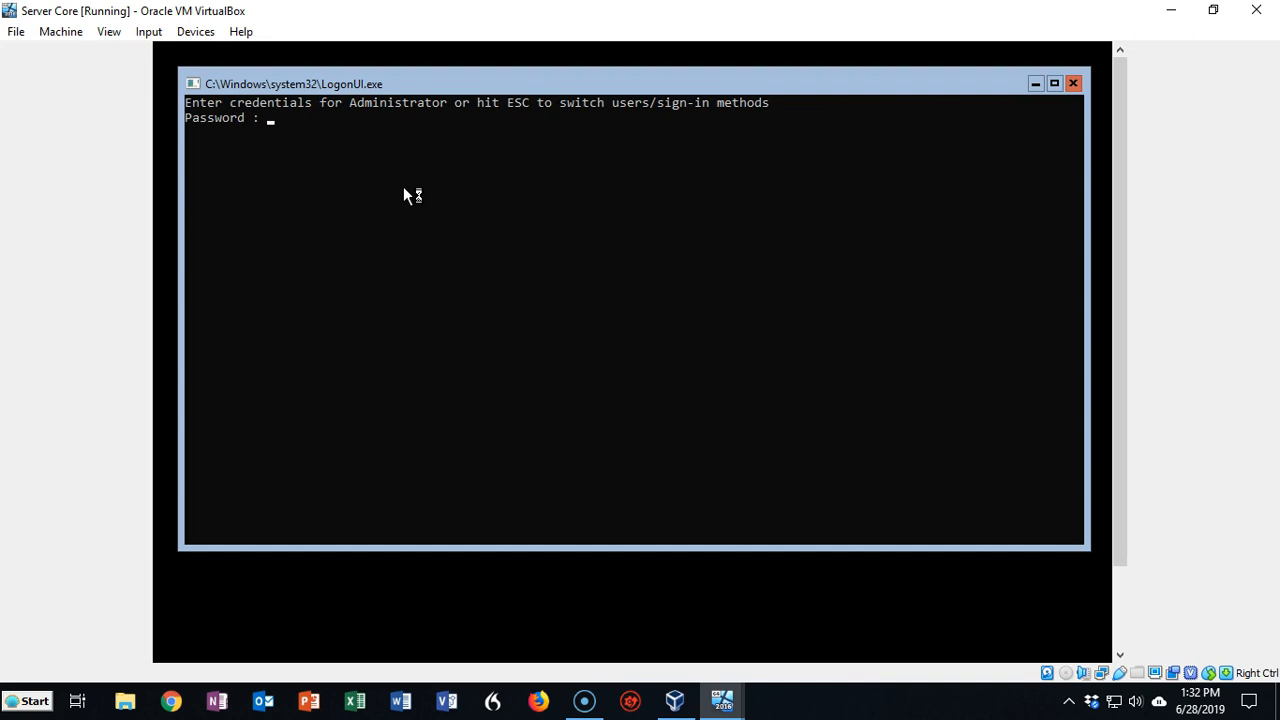
Sign in as Other user us\administrator with the account password, then move the command prompt window
{"action": "key", "text": "Escape"}
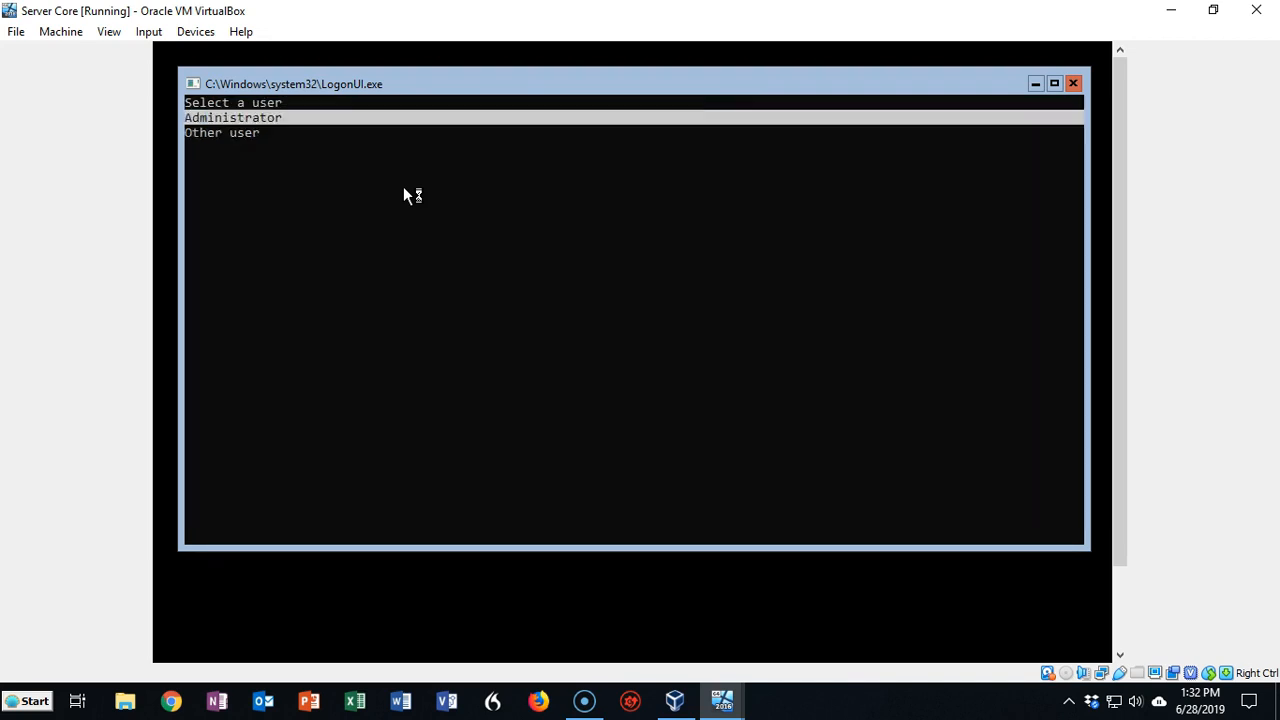
{"action": "key", "text": "Down"}
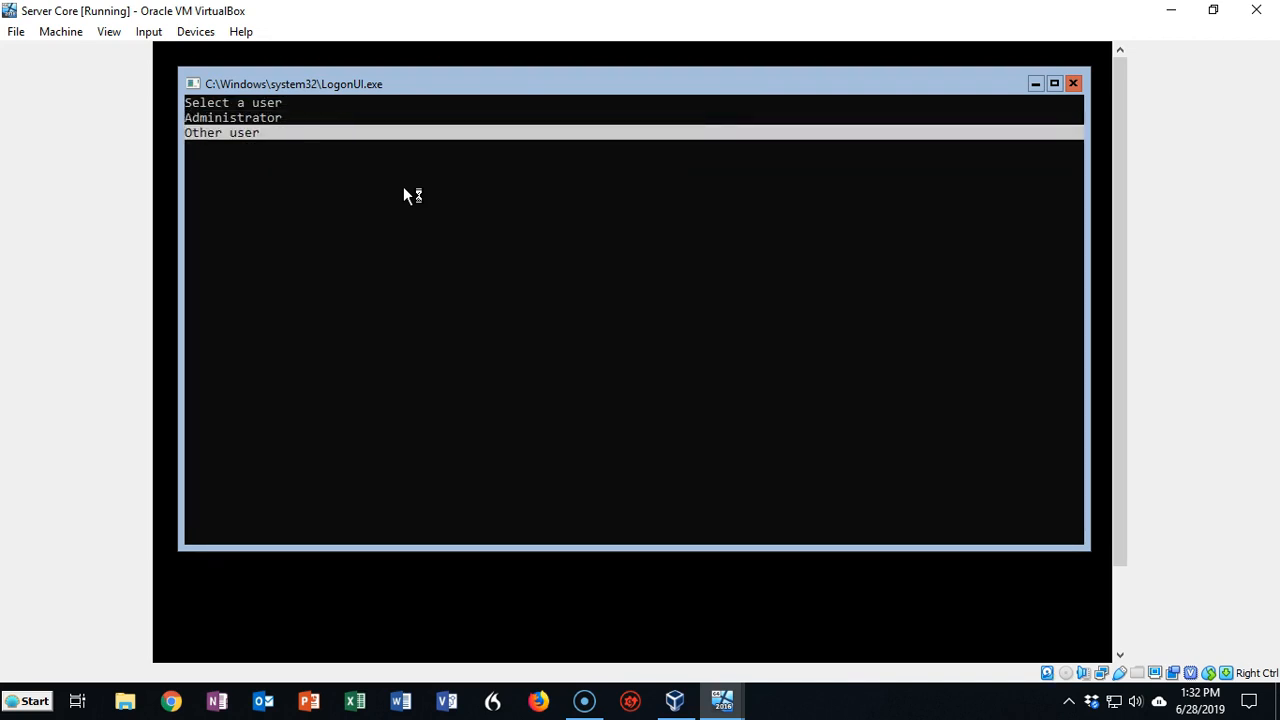
{"action": "key", "text": "Return"}
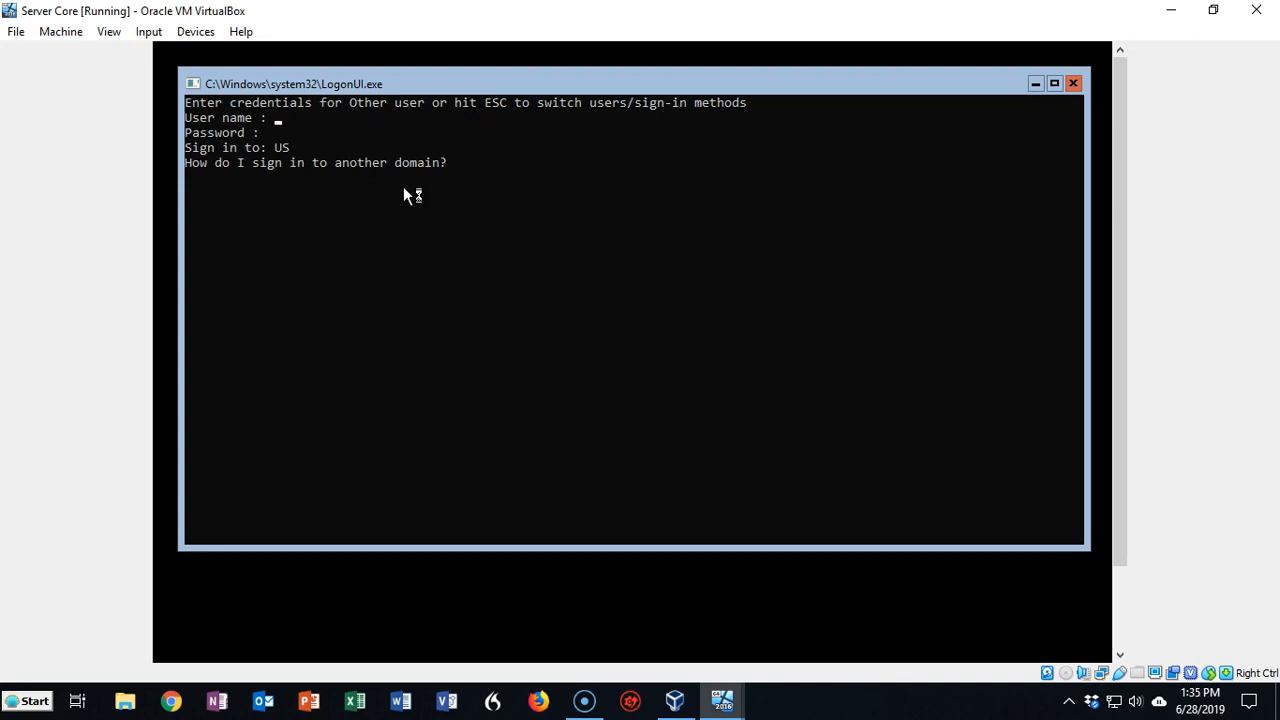
{"action": "type", "text": "us\\administrator"}
{"action": "key", "text": "Return"}
{"action": "type", "text": "****"}
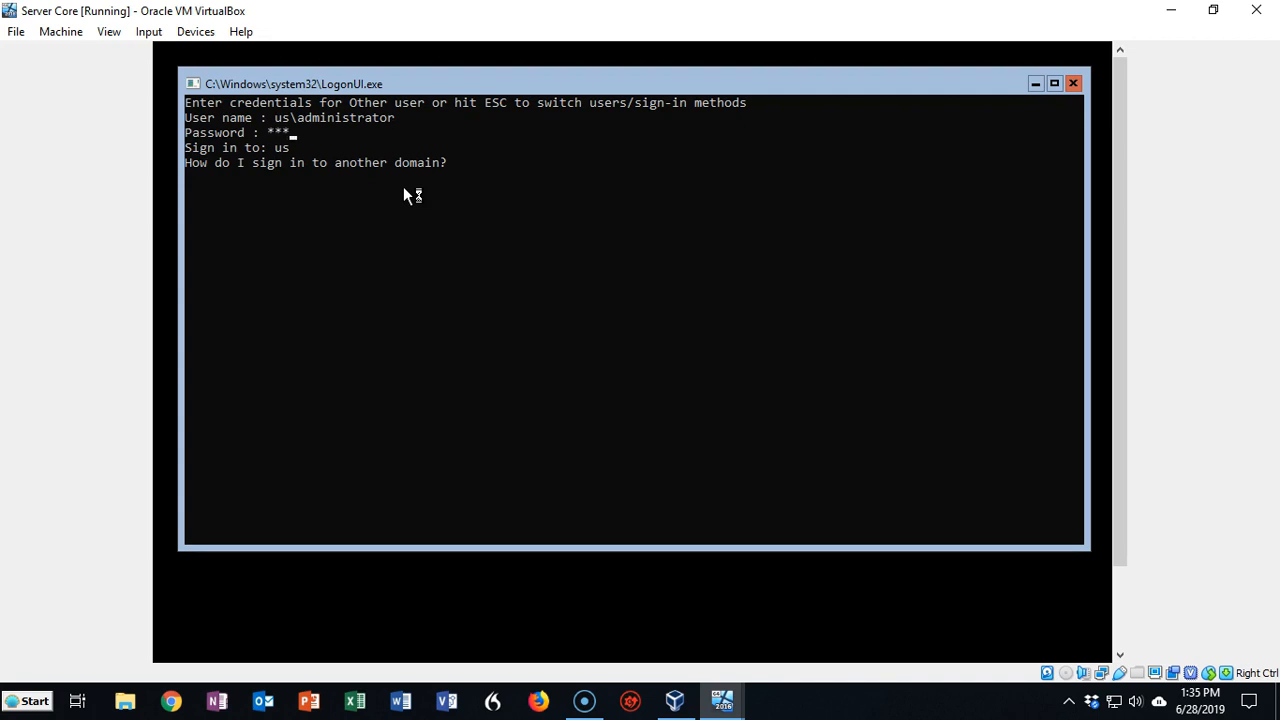
{"action": "type", "text": "********"}
{"action": "key", "text": "Return"}
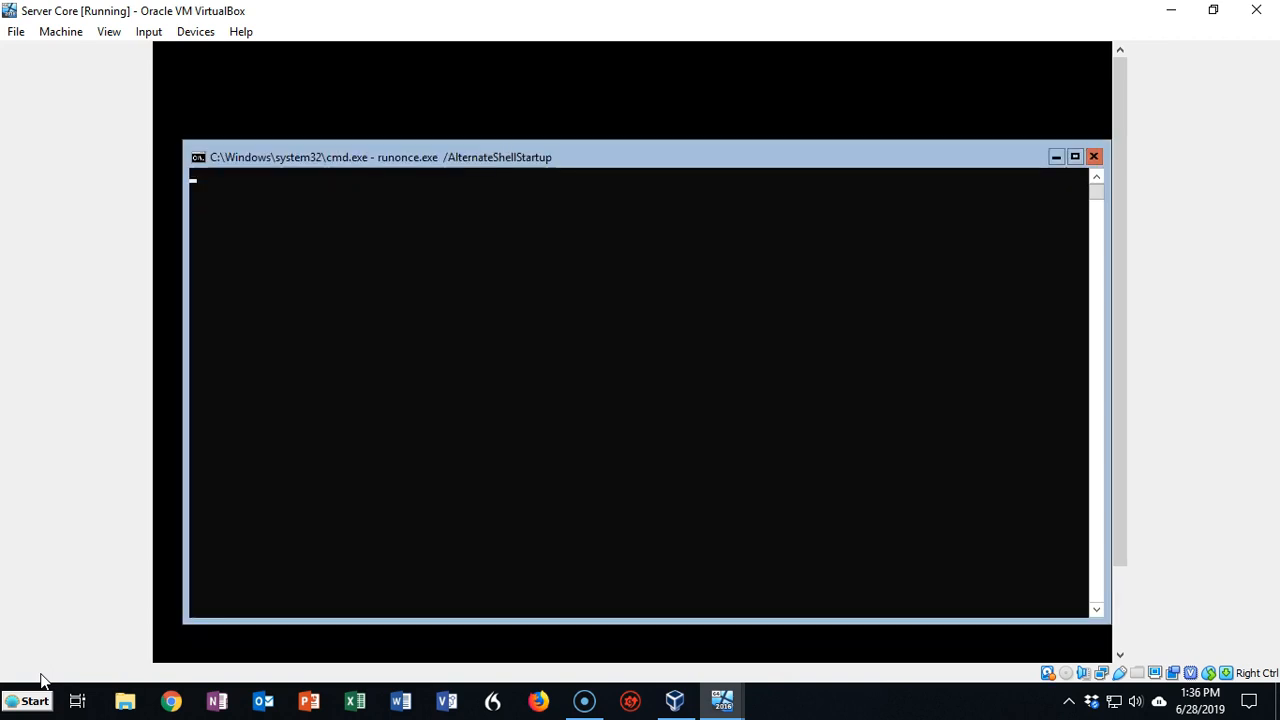
{"action": "left_click_drag", "start_coordinate": [679, 158], "coordinate": [662, 110]}
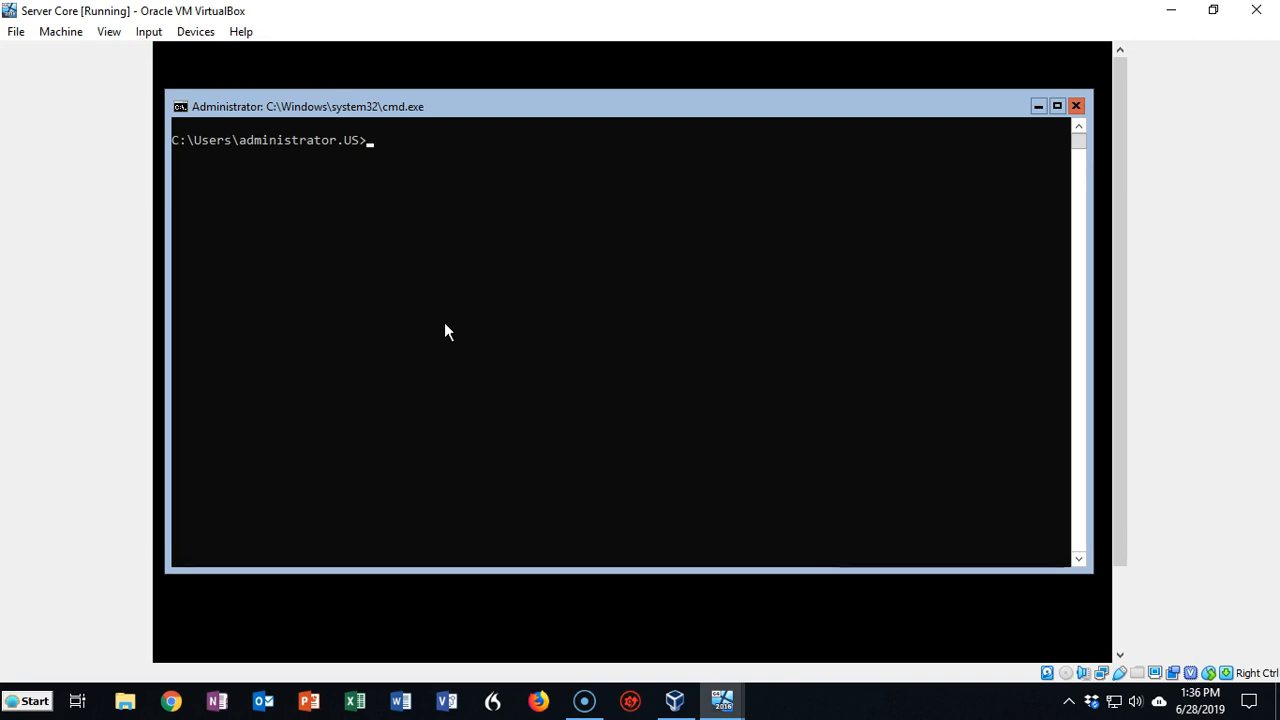
On DC1, search for 'servercore' in Add Servers and add it to All Servers
{"action": "mouse_move", "coordinate": [723, 700]}
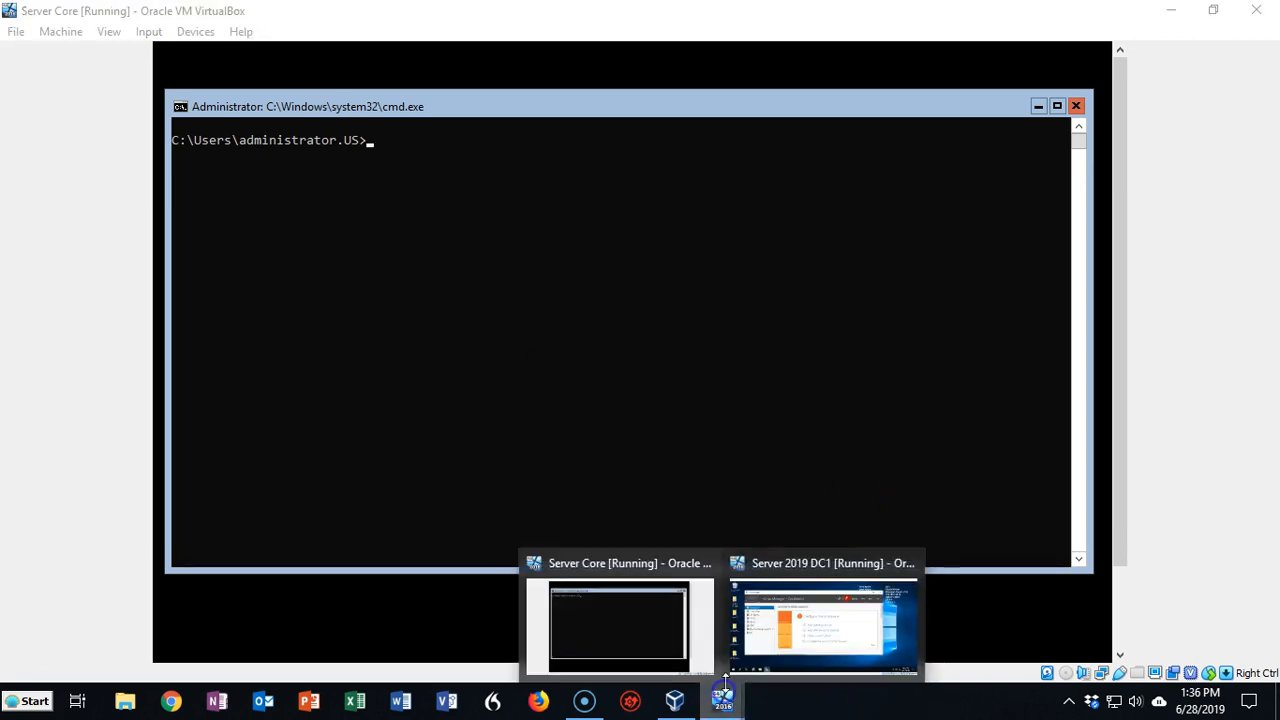
{"action": "left_click", "coordinate": [823, 620]}
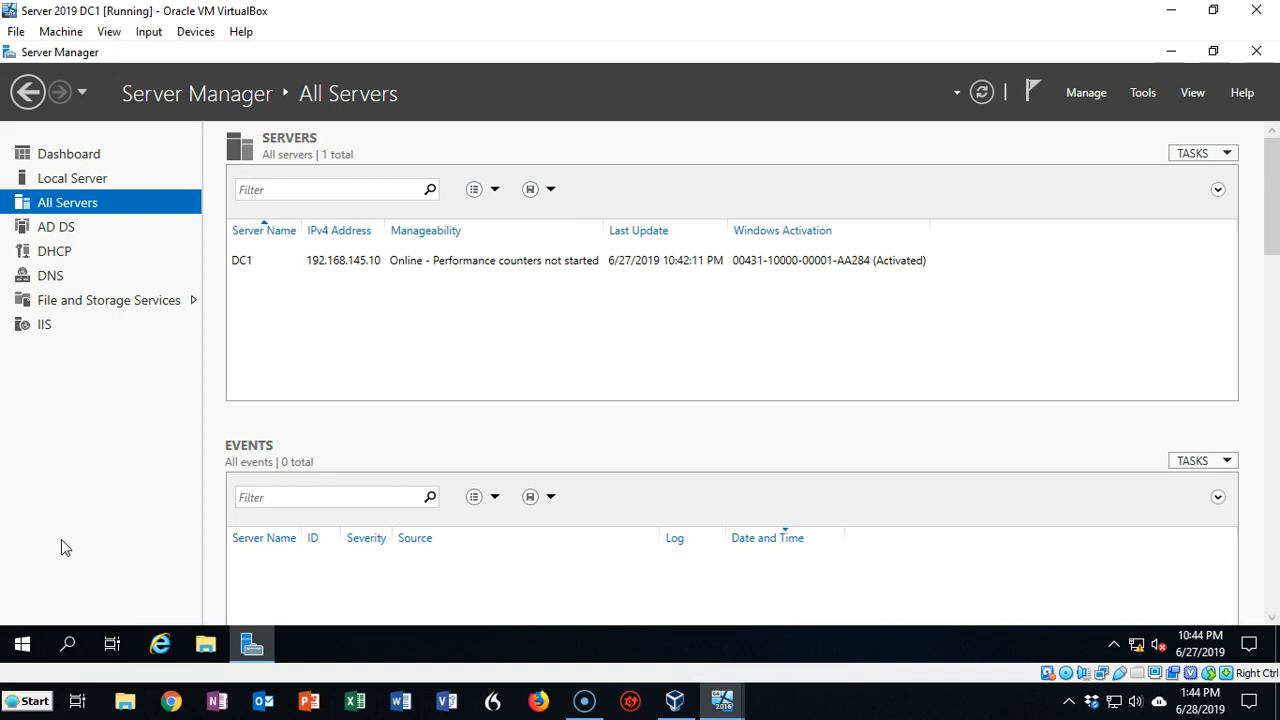
{"action": "right_click", "coordinate": [86, 207]}
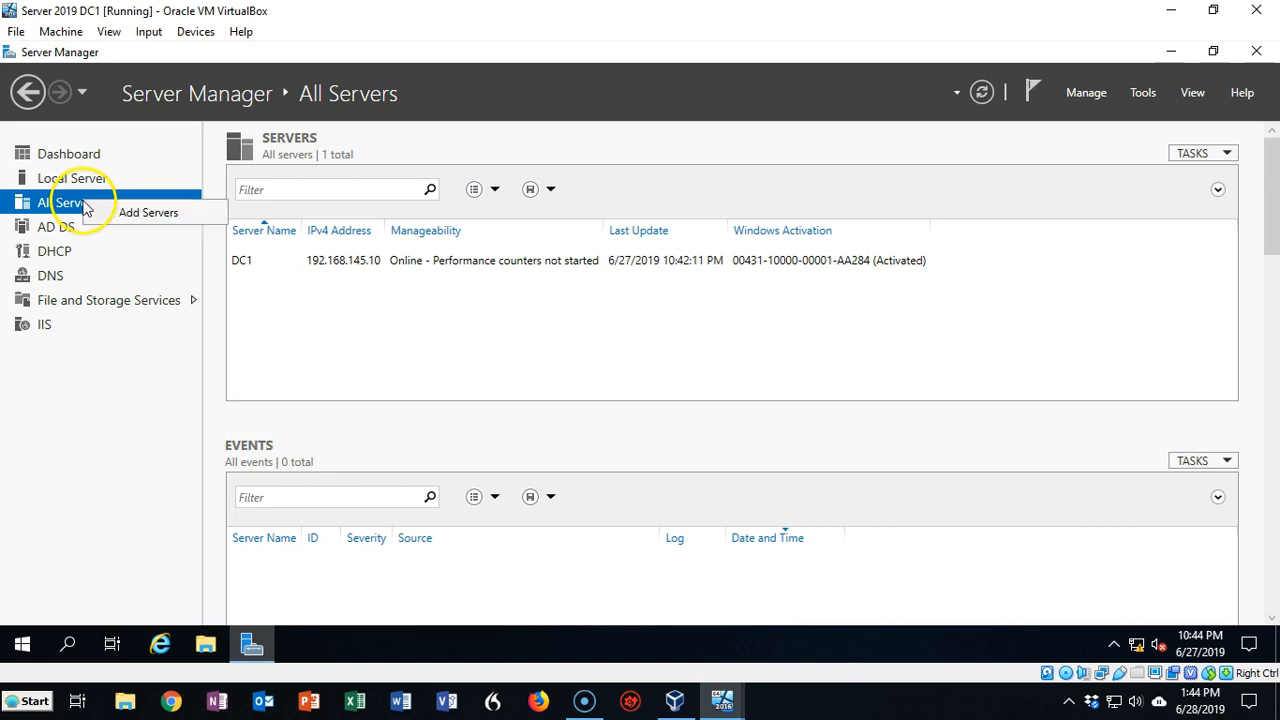
{"action": "left_click", "coordinate": [140, 214]}
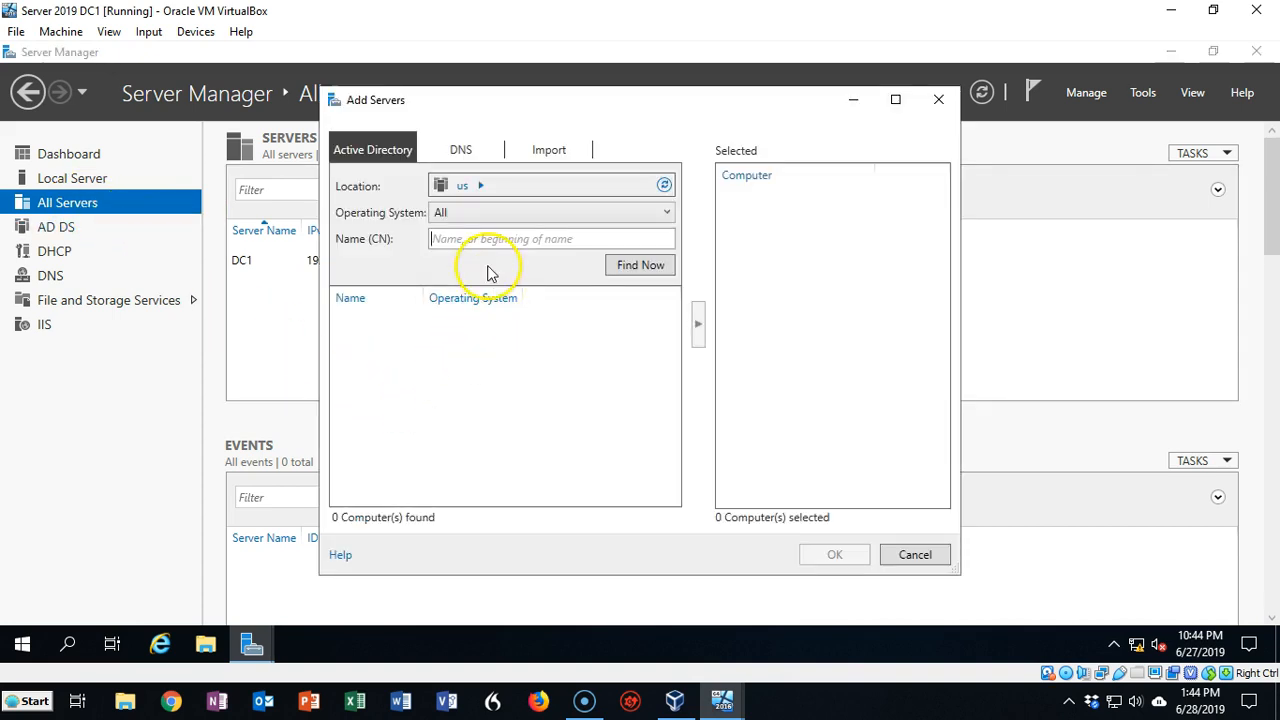
{"action": "left_click", "coordinate": [416, 253]}
{"action": "type", "text": "servercore"}
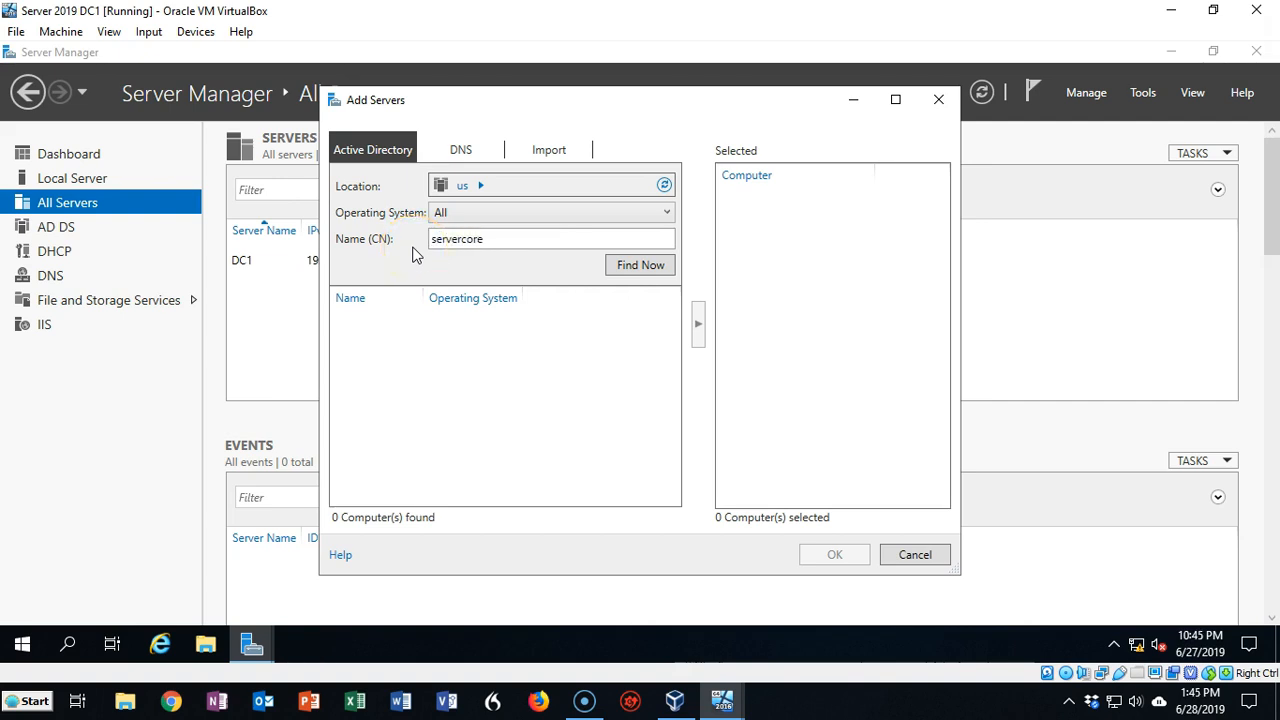
{"action": "key", "text": "Return"}
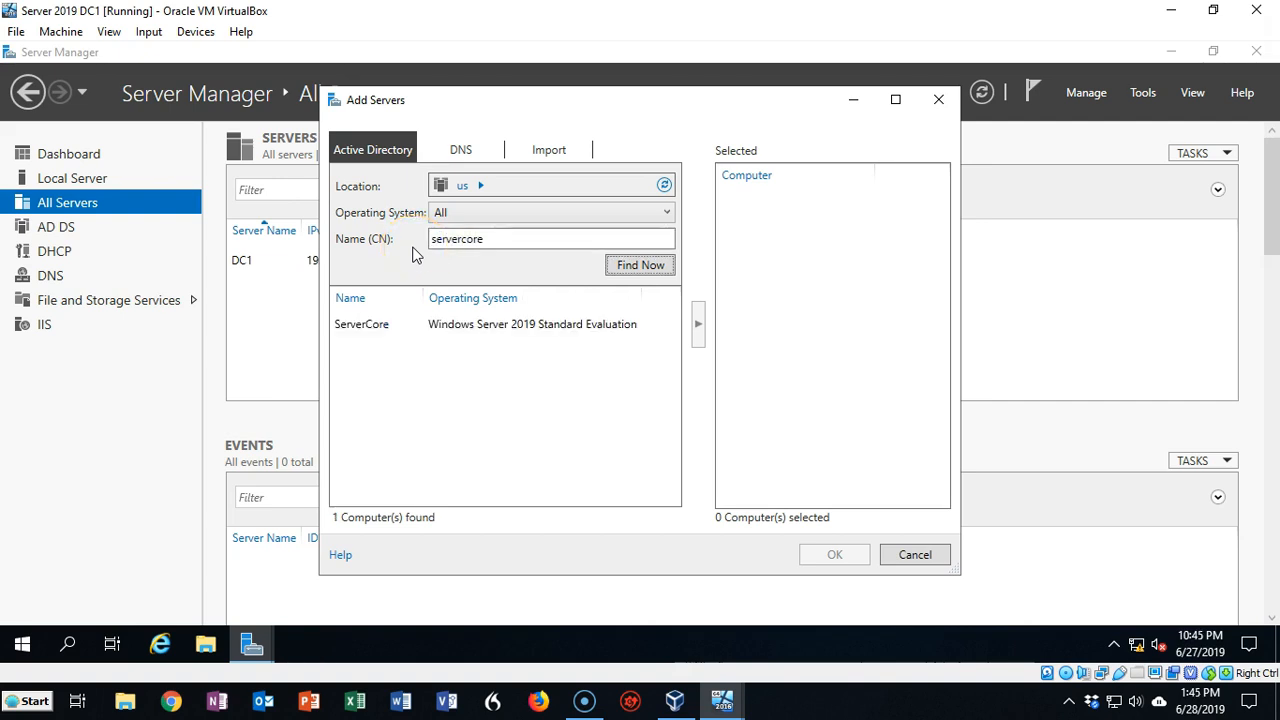
{"action": "left_click", "coordinate": [468, 326]}
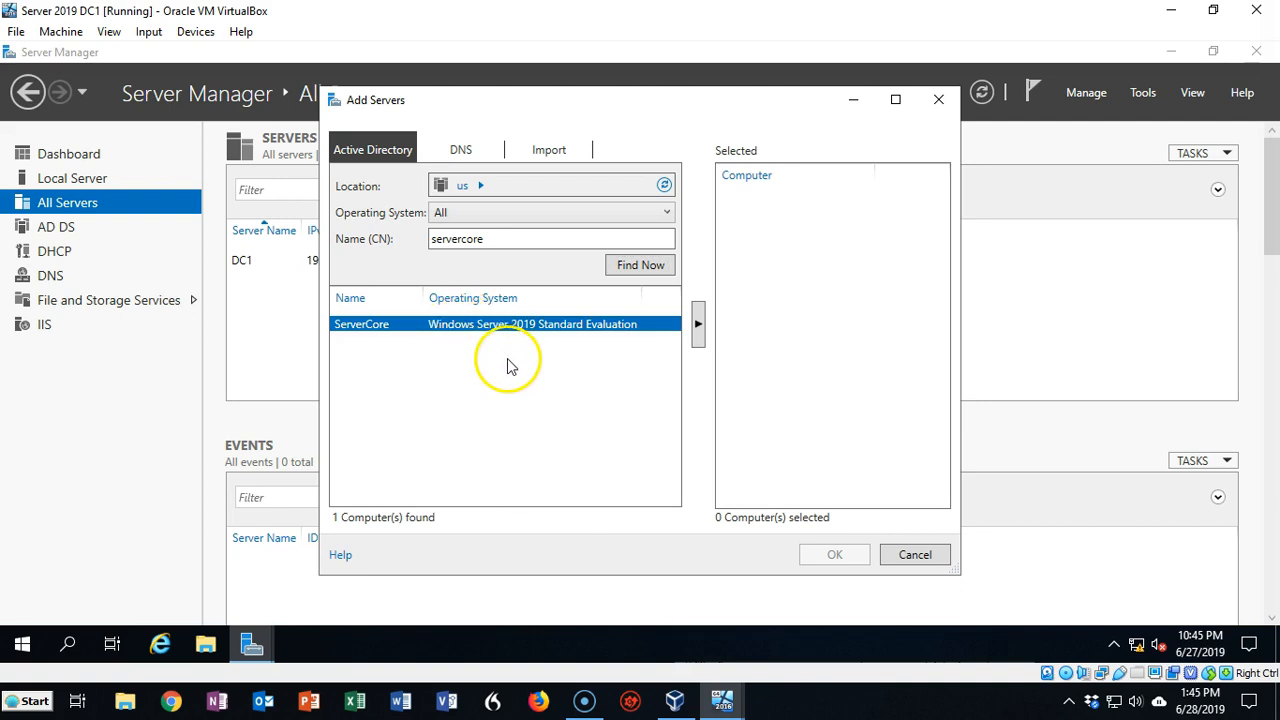
{"action": "left_click", "coordinate": [698, 326]}
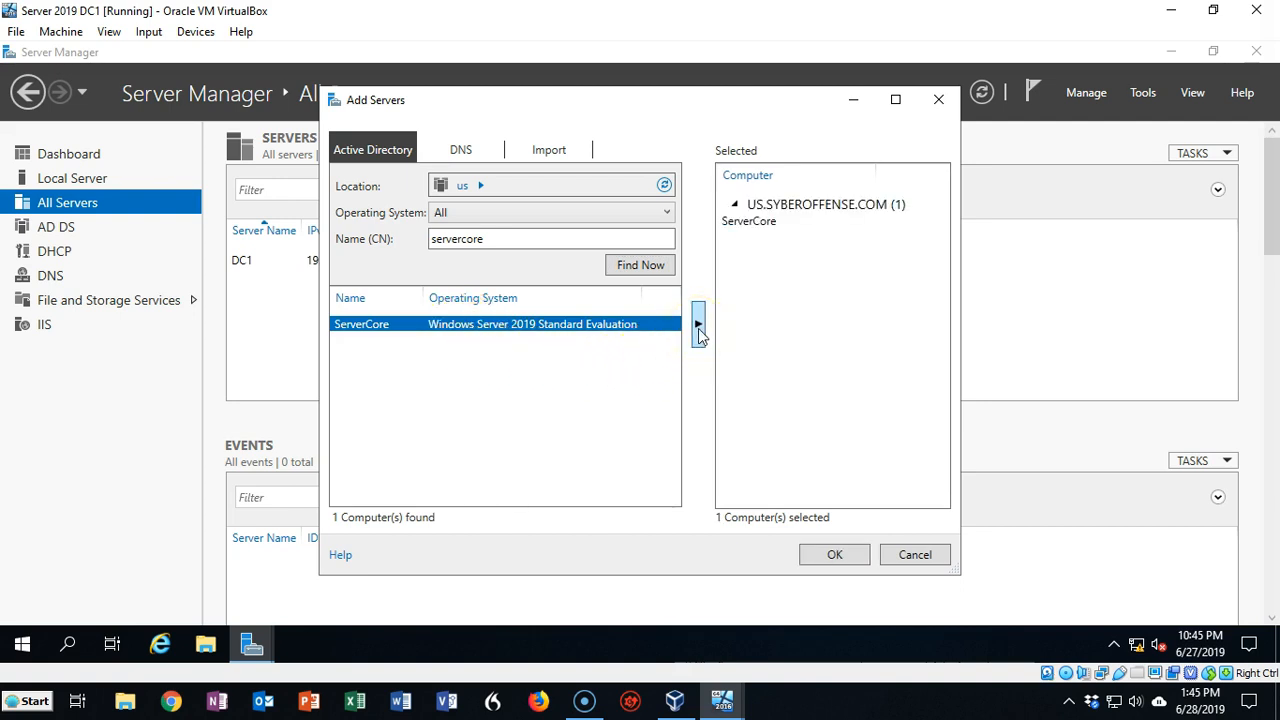
{"action": "left_click", "coordinate": [835, 558]}
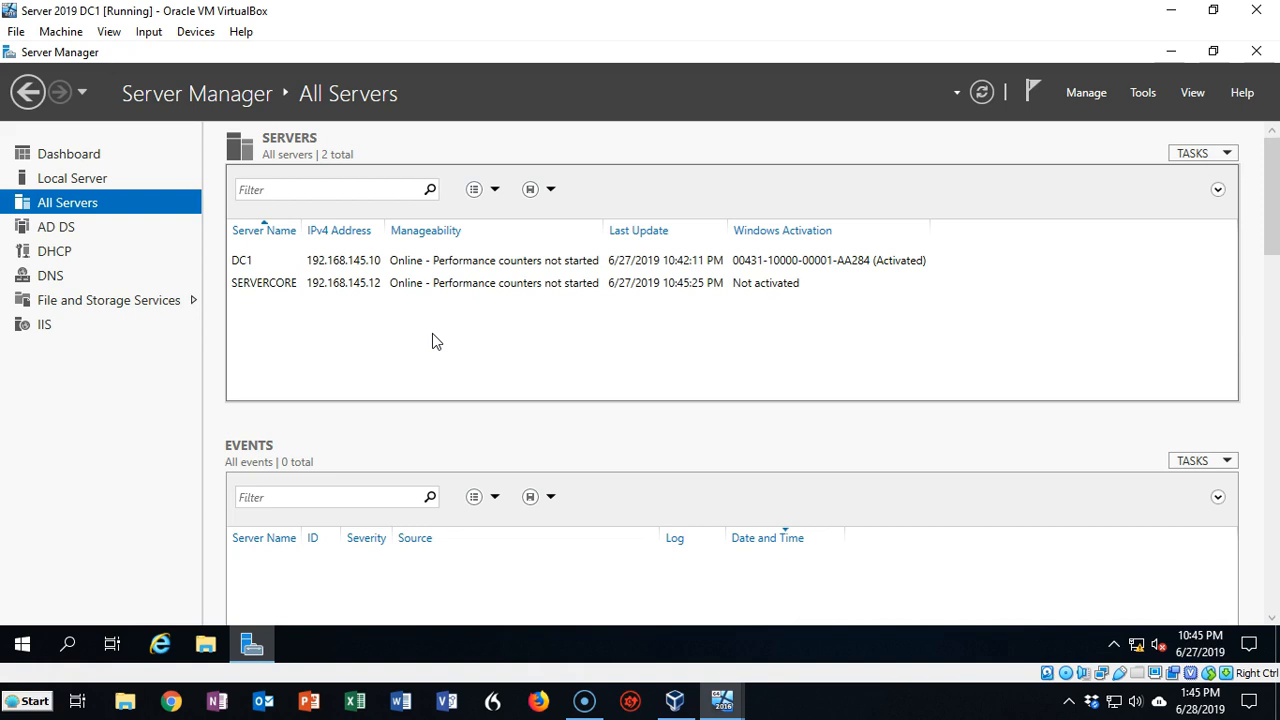
Open a PowerShell session on SERVERCORE, close it, then open Server Manager's Manage menu
{"action": "left_click", "coordinate": [397, 366]}
{"action": "left_click", "coordinate": [275, 291]}
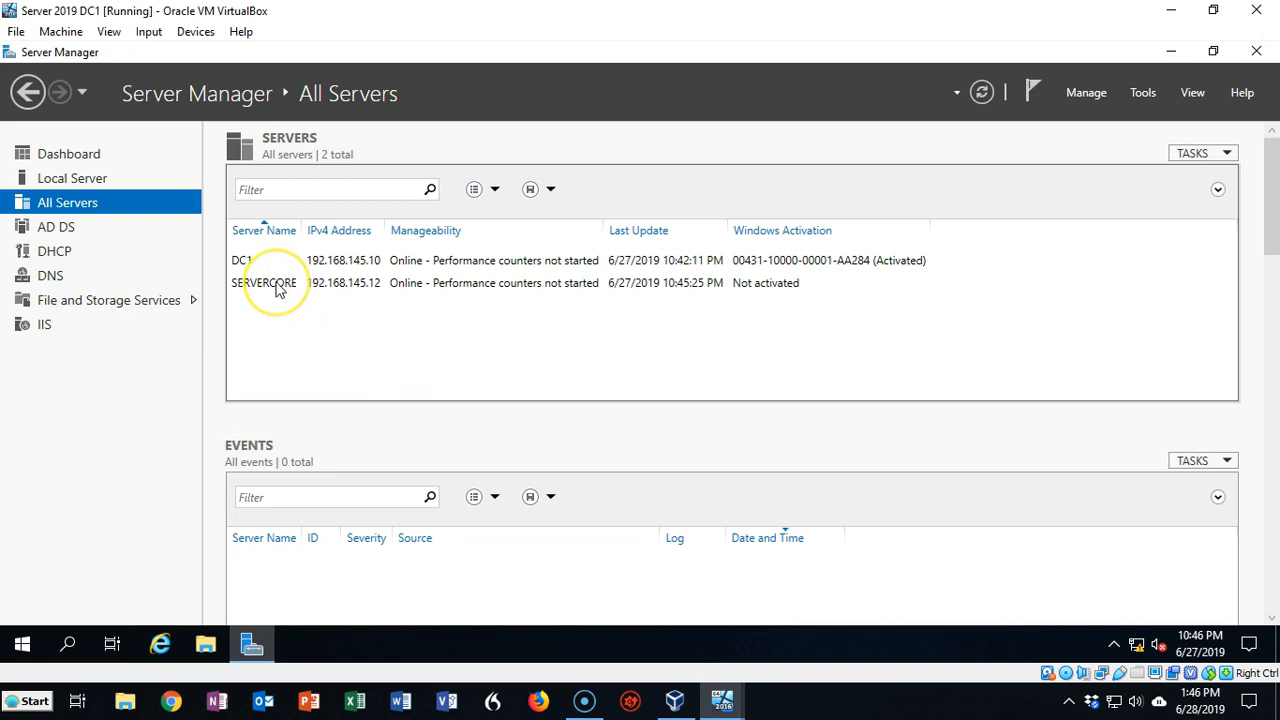
{"action": "right_click", "coordinate": [278, 289]}
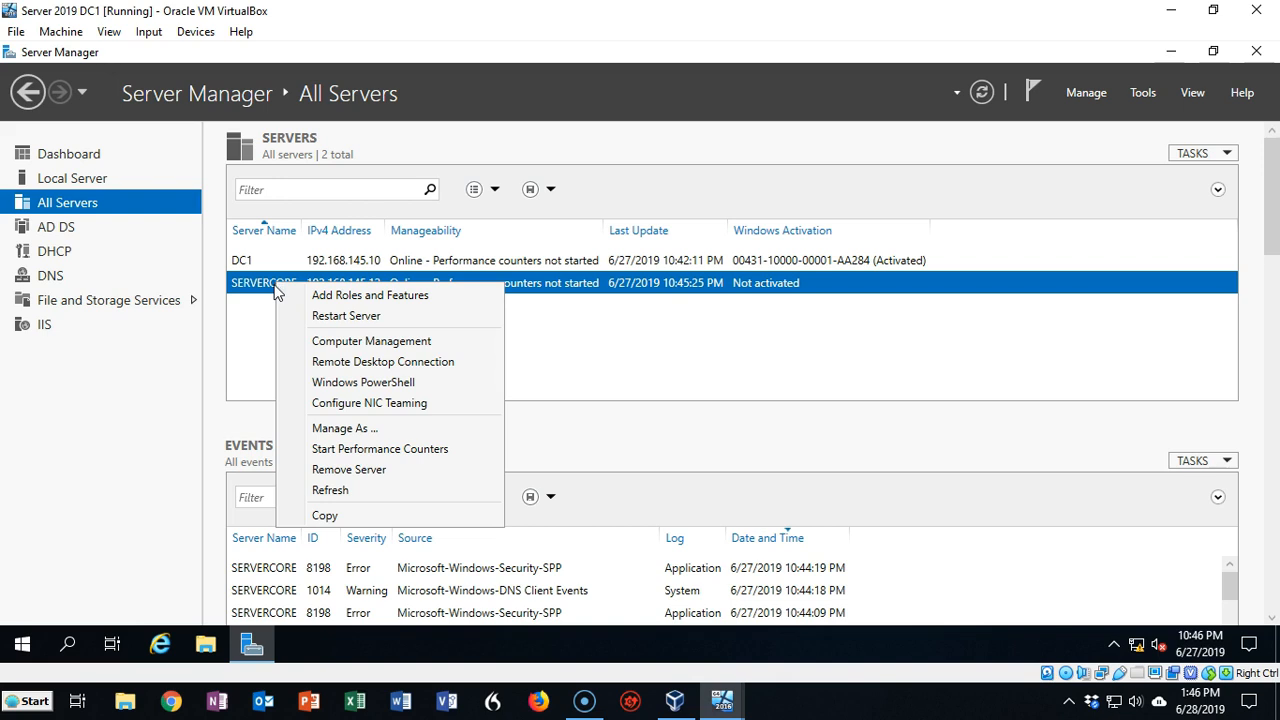
{"action": "left_click", "coordinate": [366, 382]}
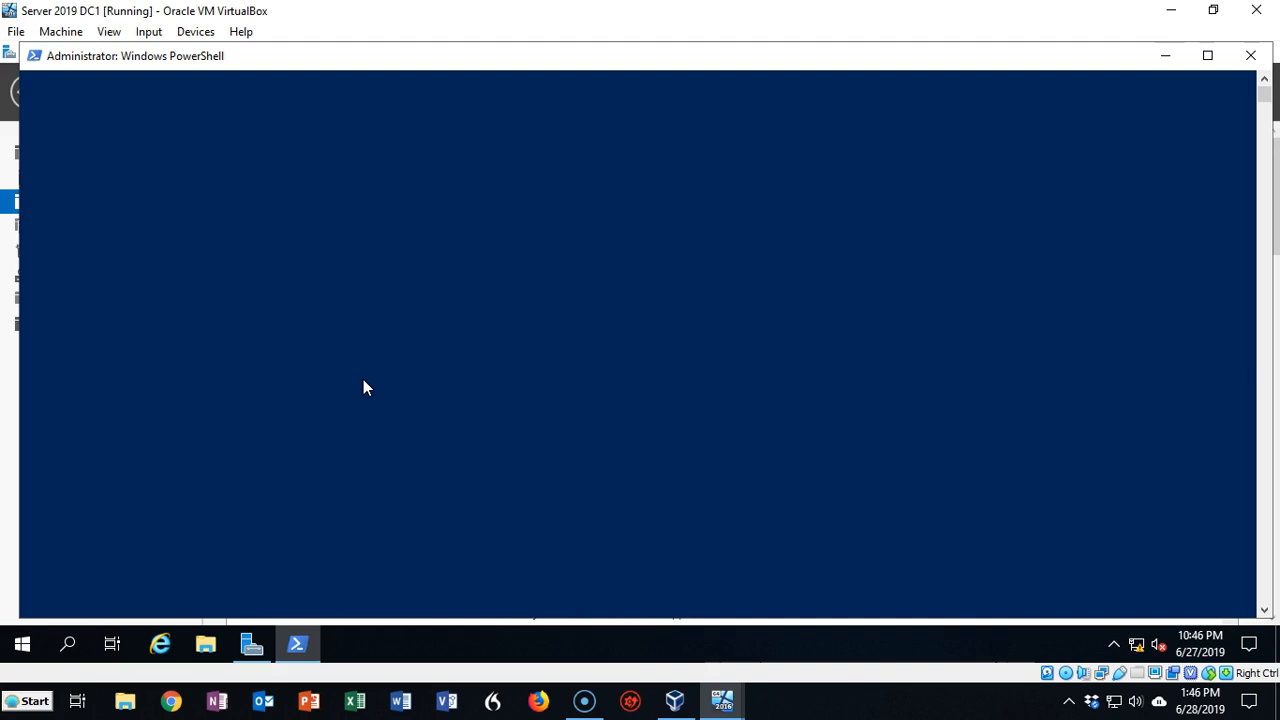
{"action": "left_click", "coordinate": [1254, 57]}
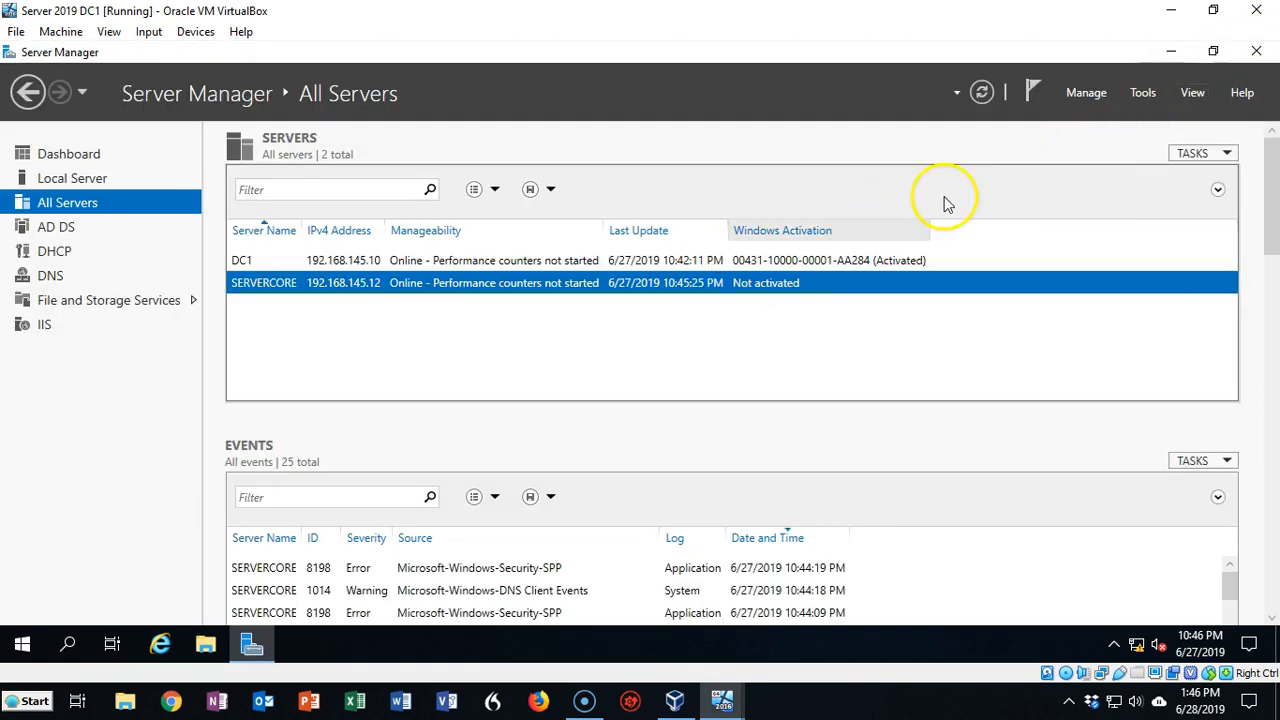
{"action": "left_click", "coordinate": [1094, 95]}
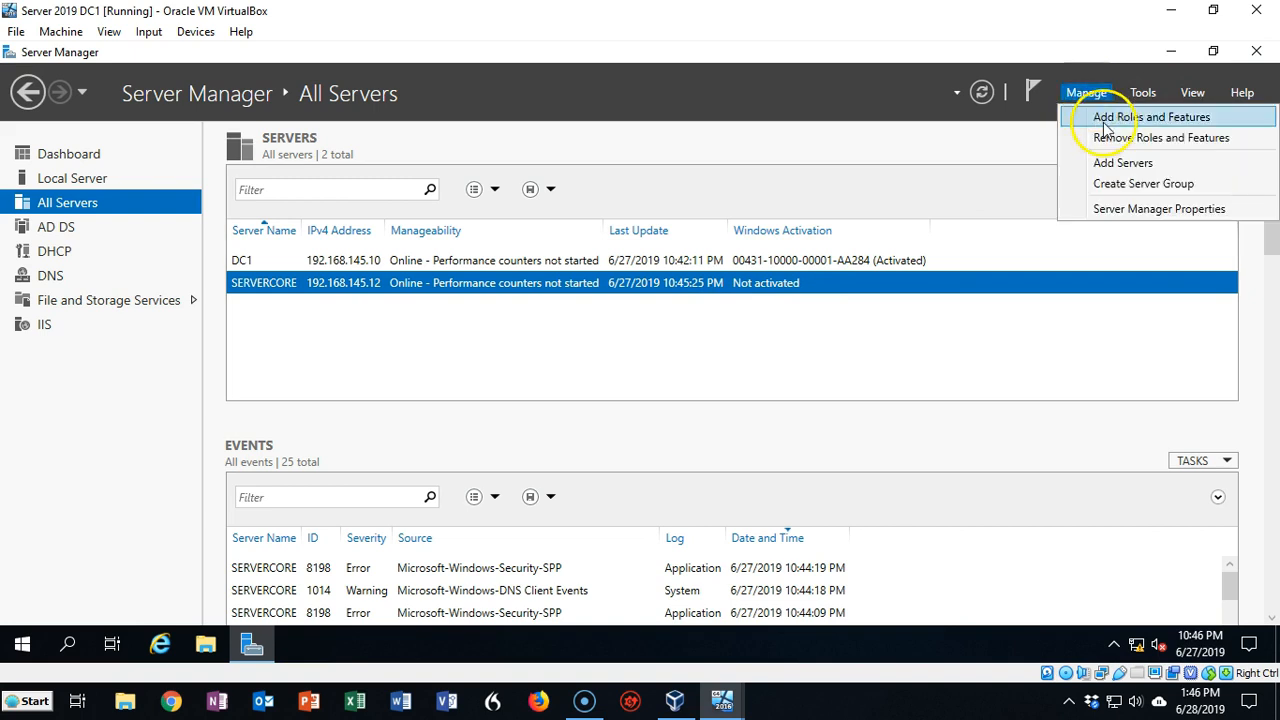
Start a role-based Add Roles and Features installation targeting ServerCore as the destination server
{"action": "left_click", "coordinate": [1105, 122]}
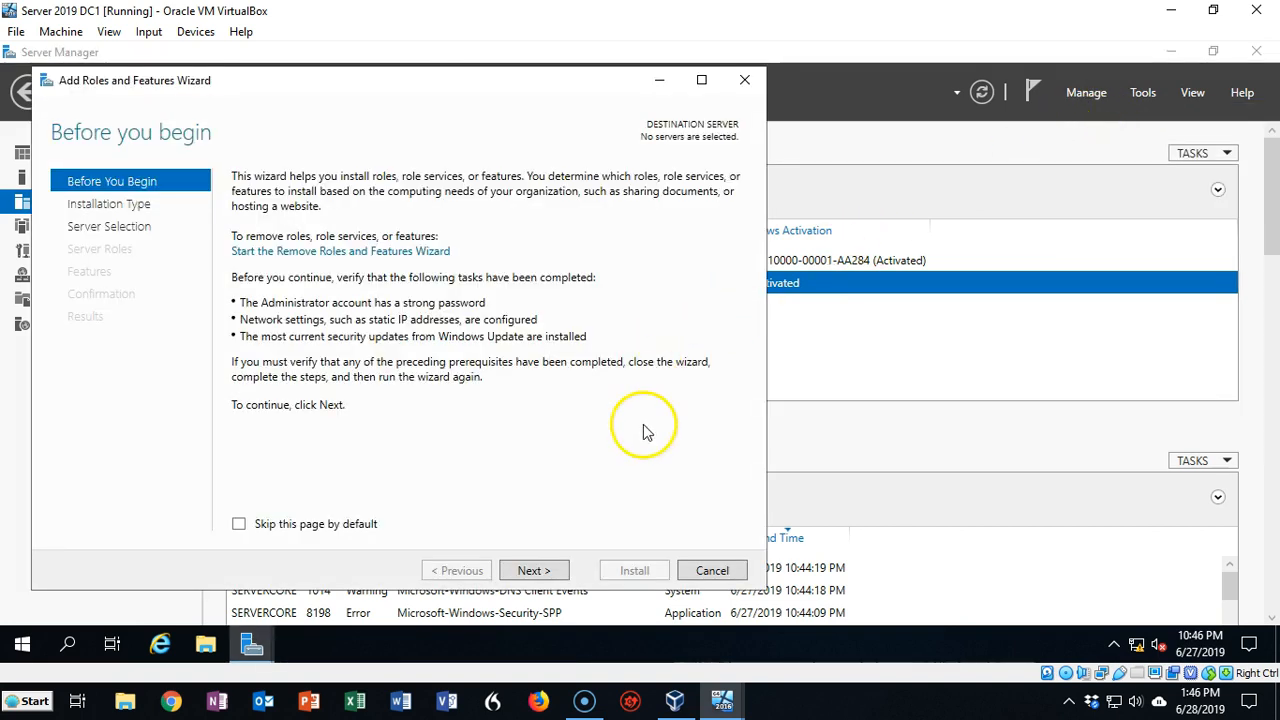
{"action": "left_click", "coordinate": [537, 574]}
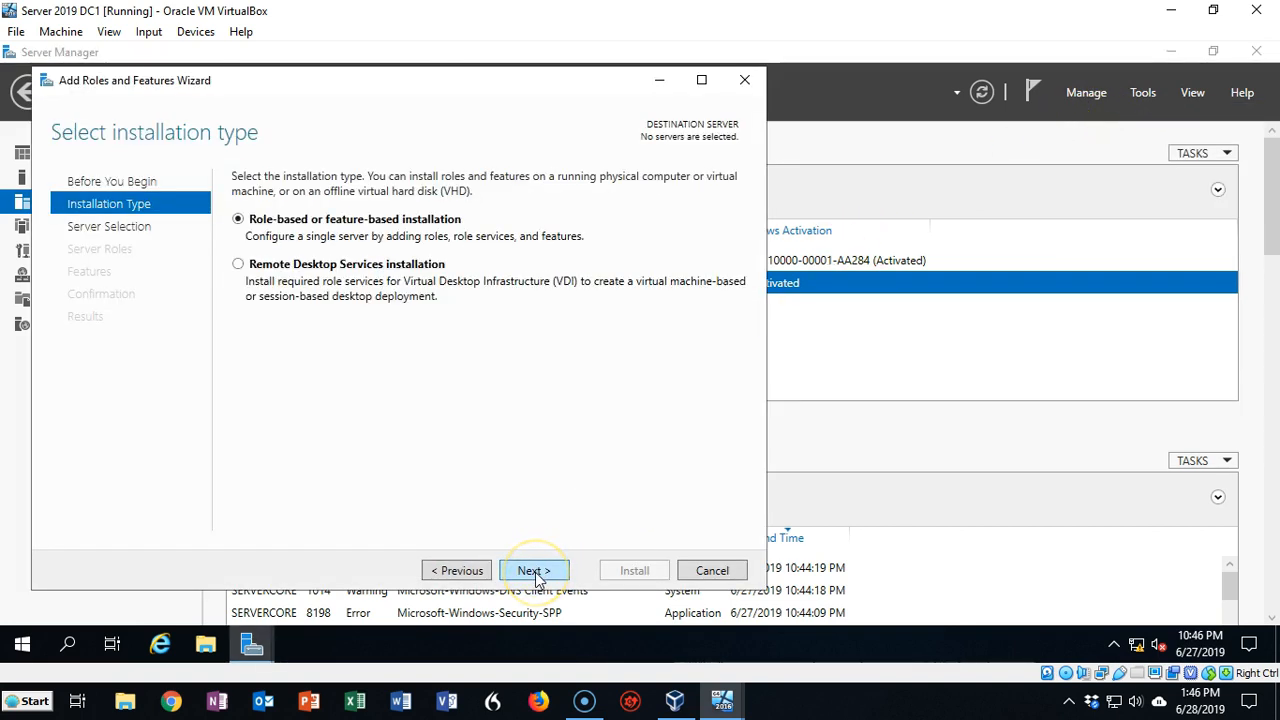
{"action": "left_click", "coordinate": [535, 571]}
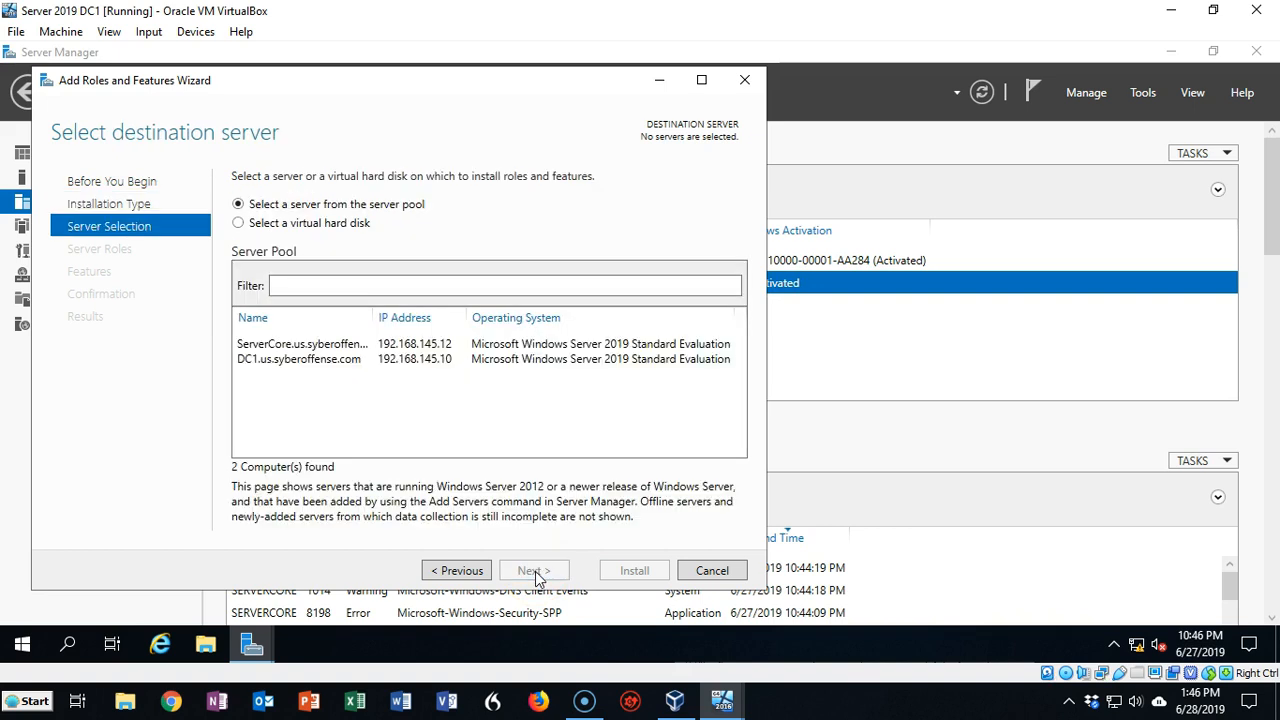
{"action": "left_click", "coordinate": [336, 345]}
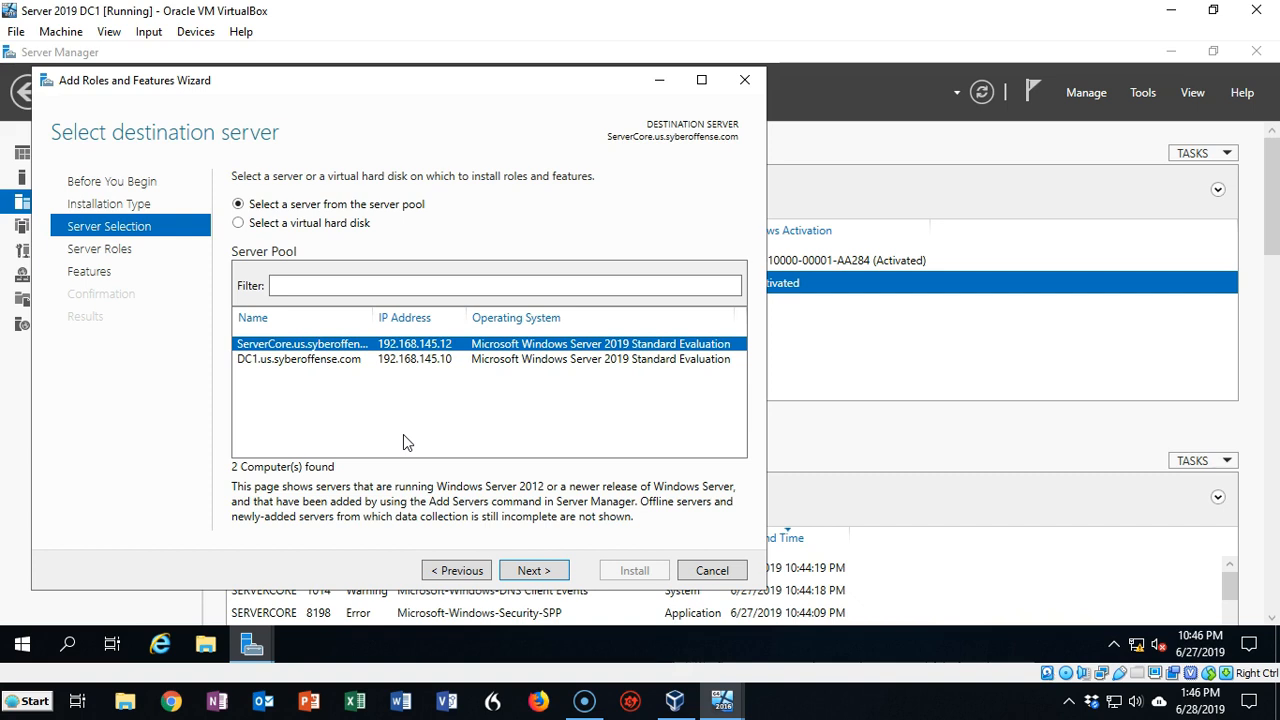
{"action": "left_click", "coordinate": [526, 571]}
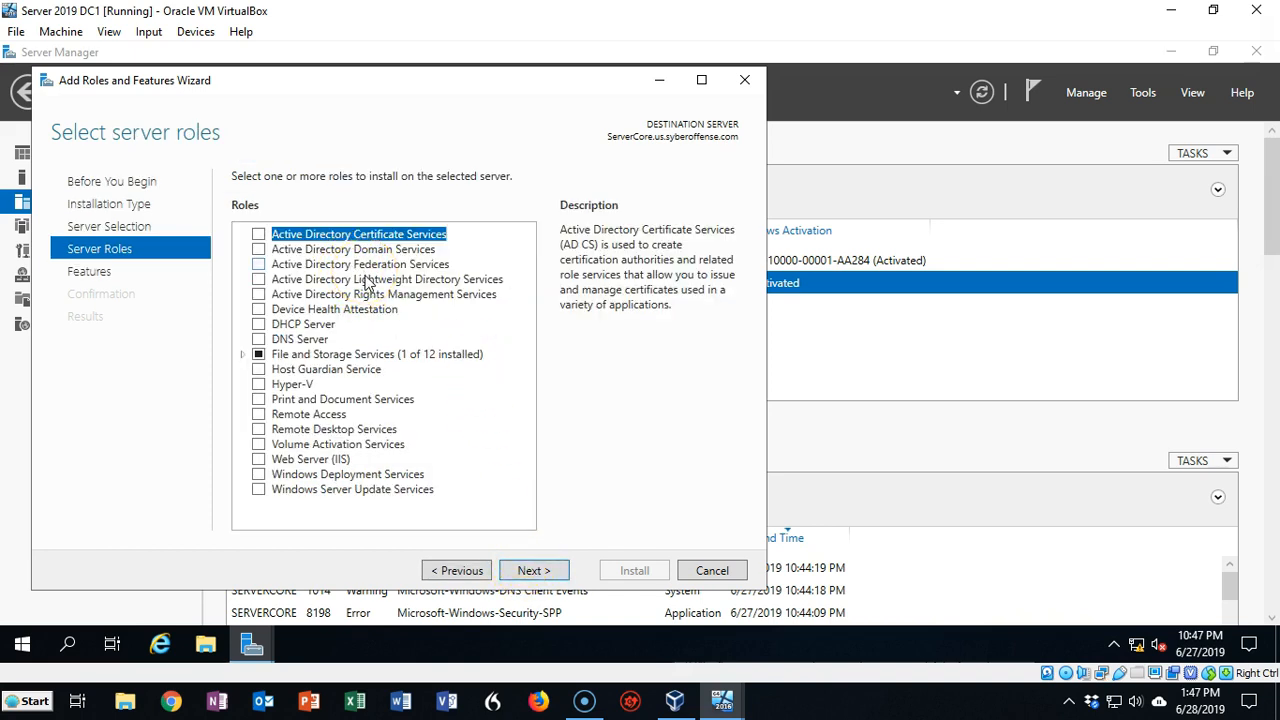
Select Active Directory Domain Services with its management features, install it, and close the wizard
{"action": "left_click", "coordinate": [258, 249]}
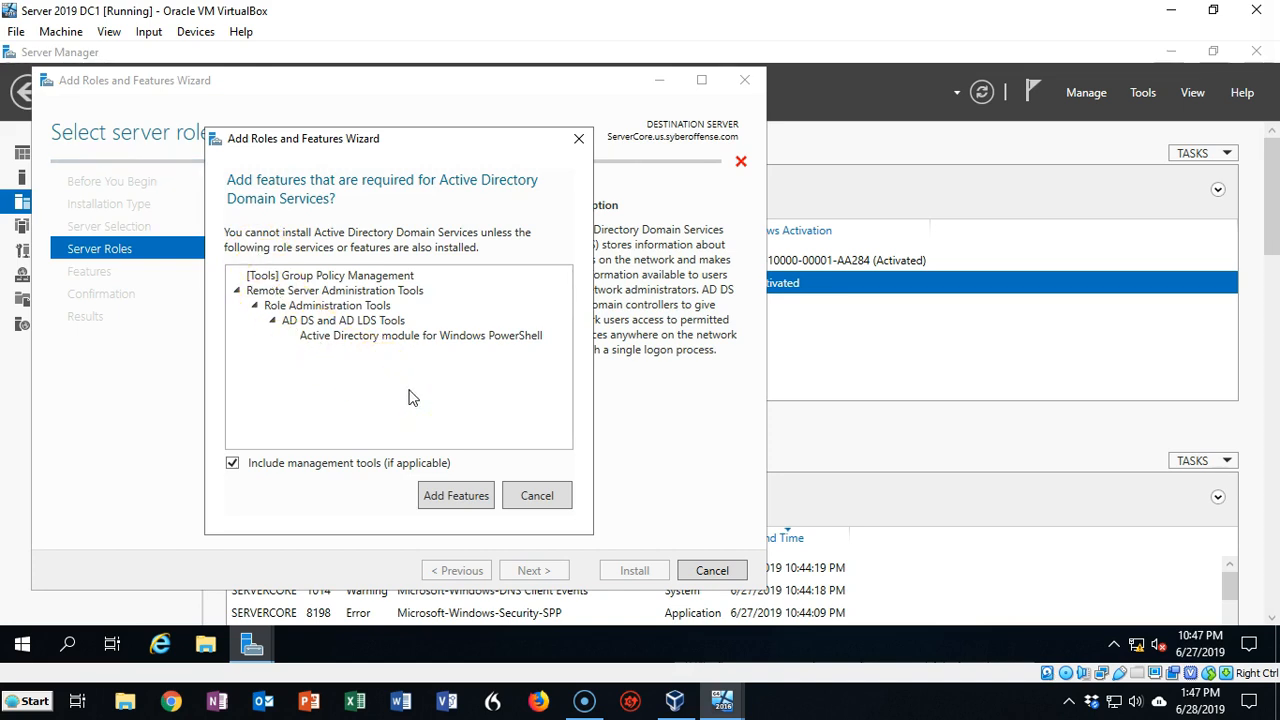
{"action": "left_click", "coordinate": [444, 495]}
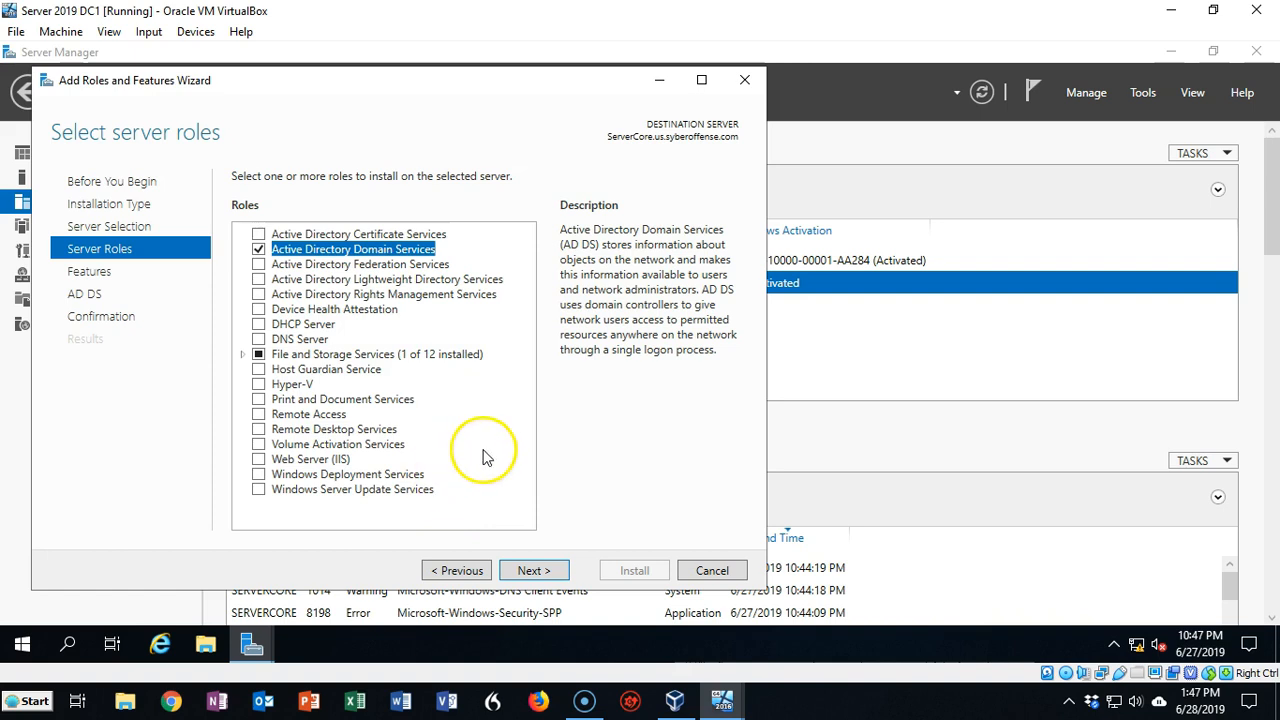
{"action": "left_click", "coordinate": [535, 577]}
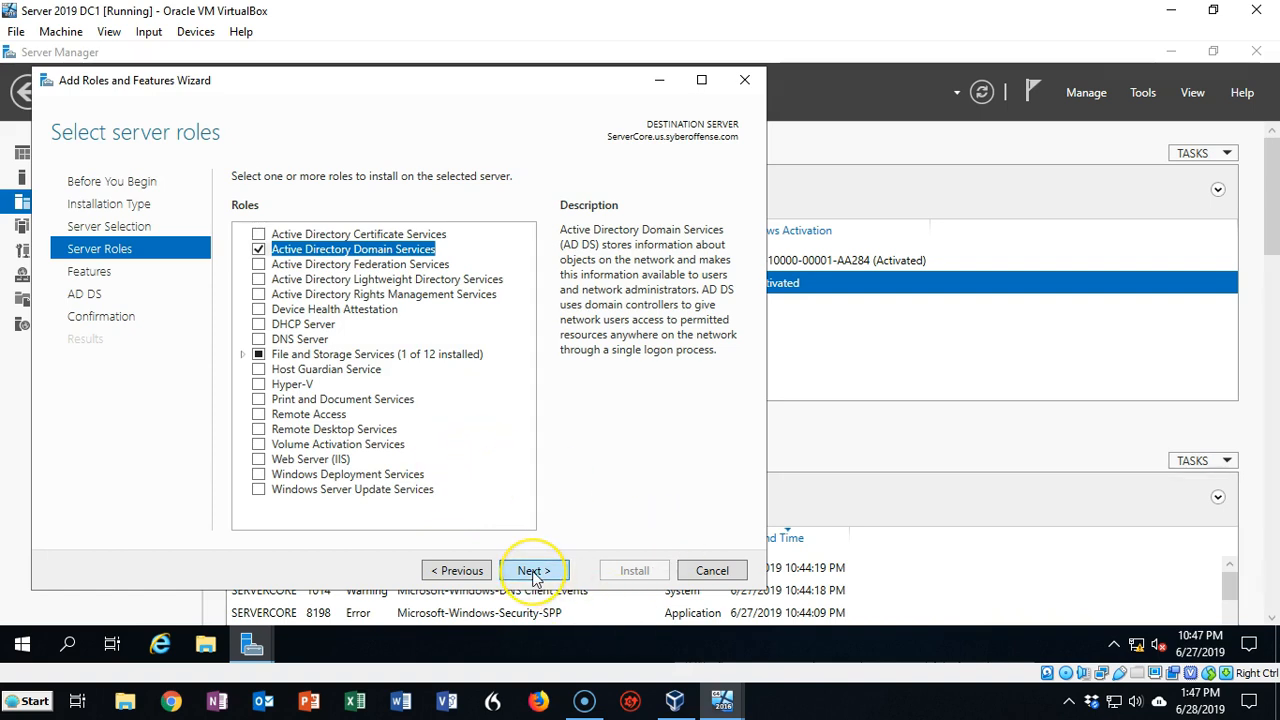
{"action": "left_click", "coordinate": [535, 577]}
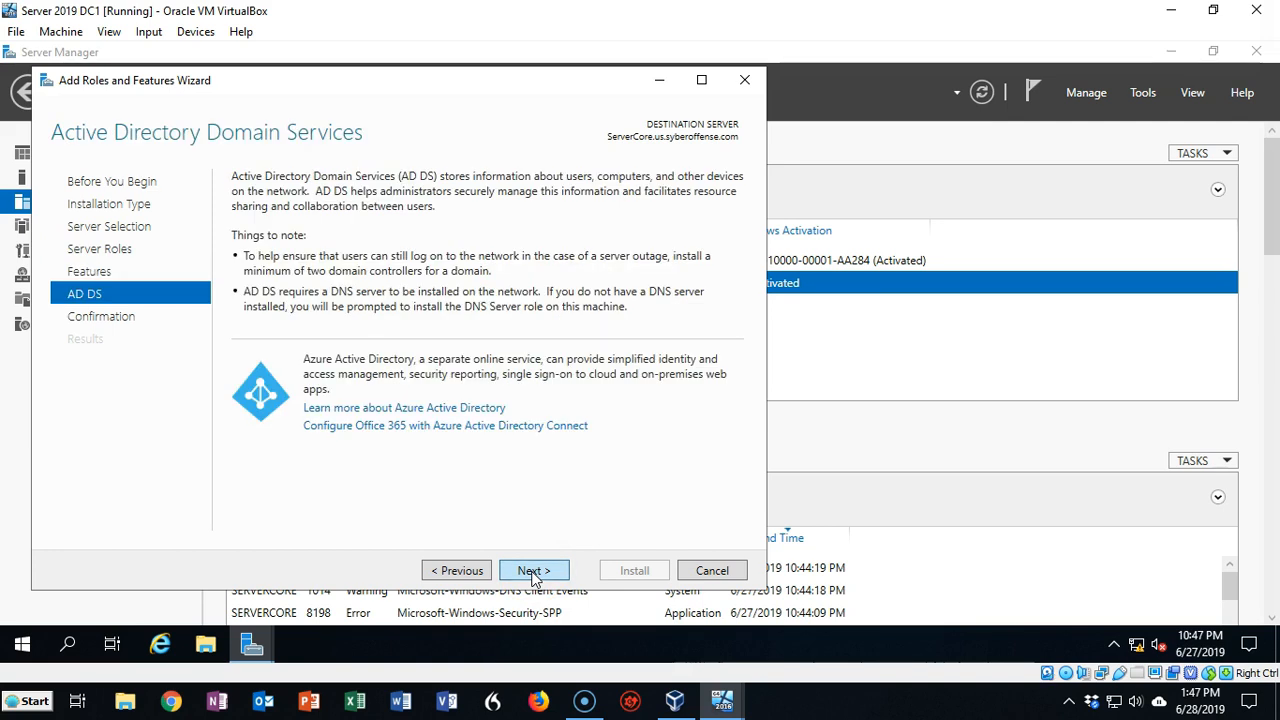
{"action": "left_click", "coordinate": [535, 575]}
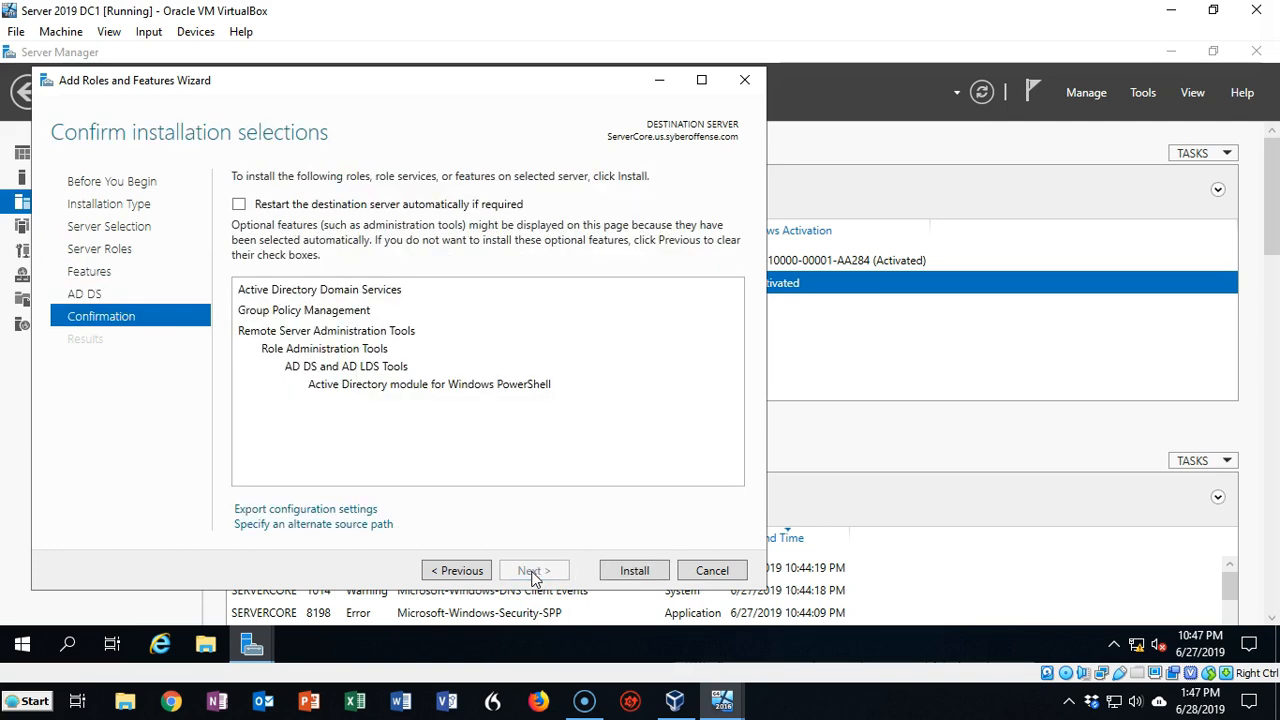
{"action": "left_click", "coordinate": [626, 575]}
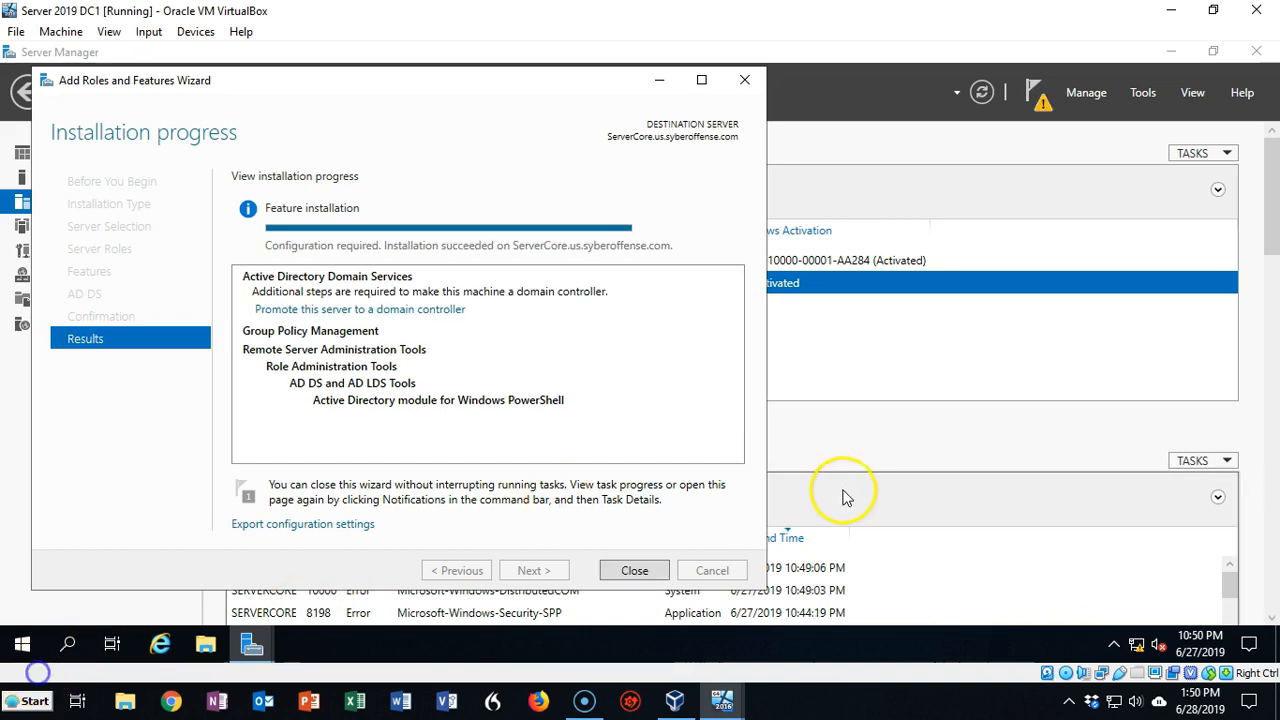
{"action": "left_click", "coordinate": [634, 571]}
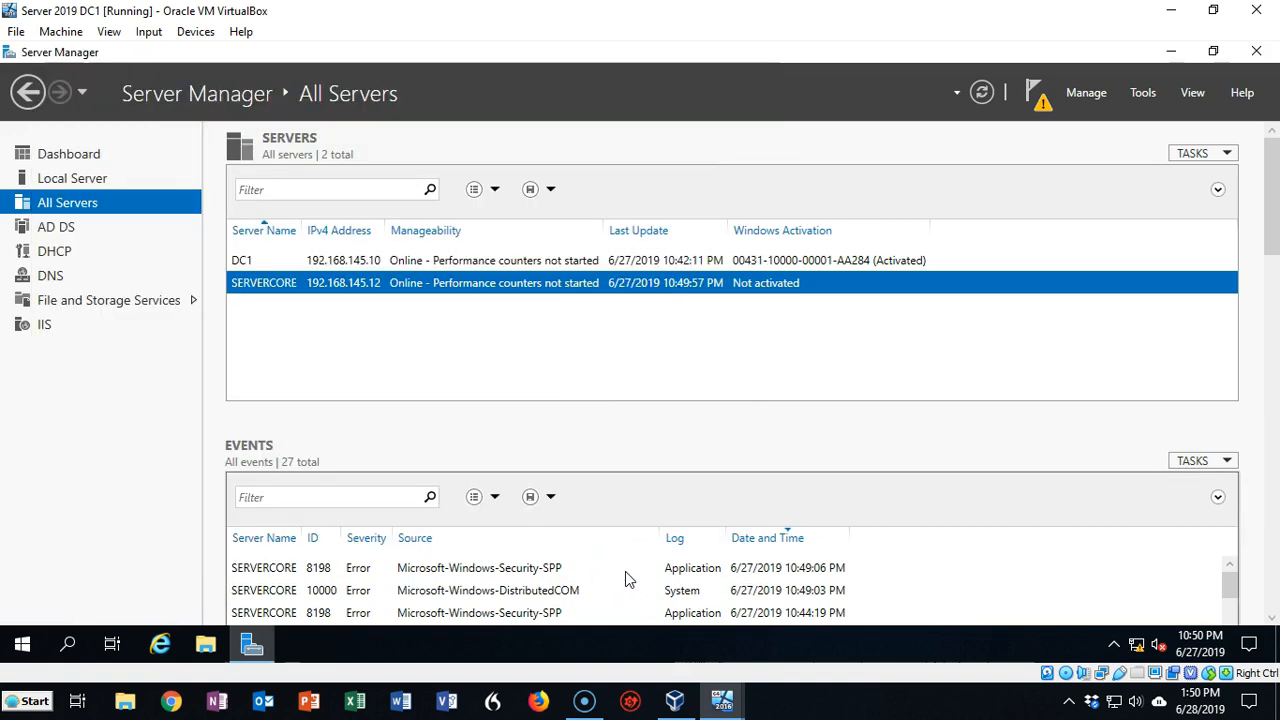
Choose 'Promote this server to a domain controller' from Server Manager's notifications
{"action": "left_click", "coordinate": [1040, 104]}
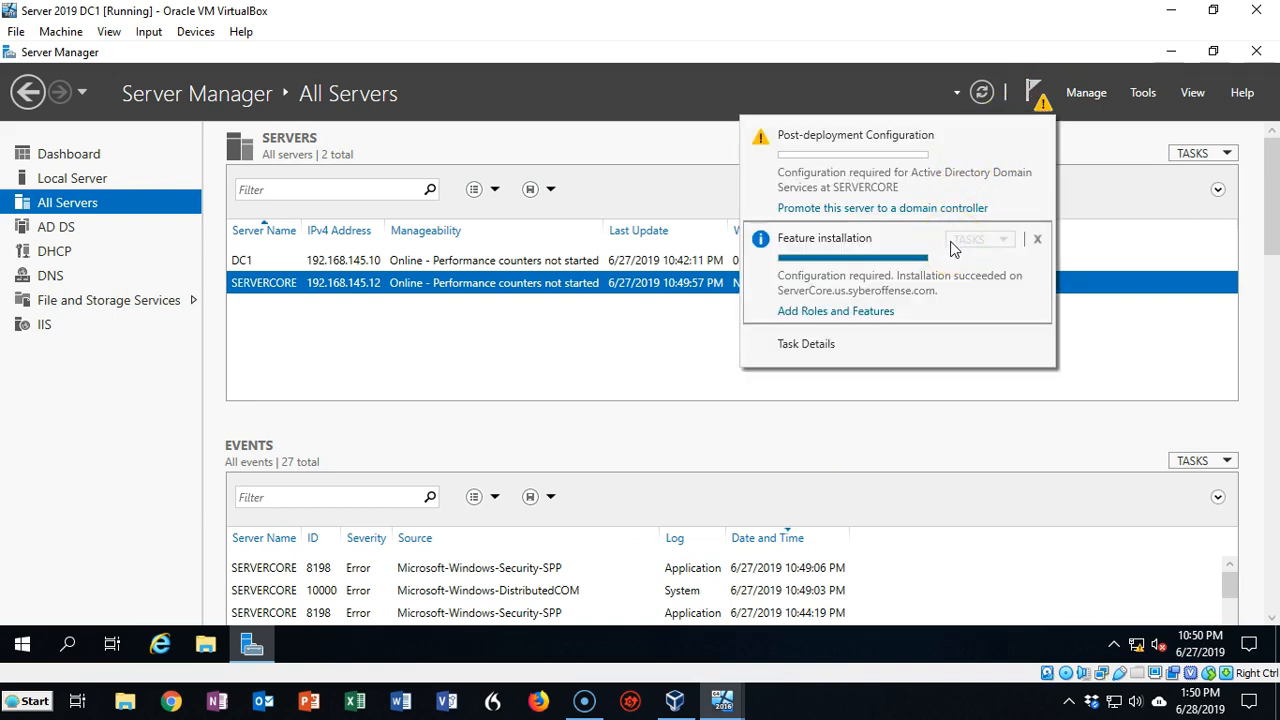
{"action": "left_click", "coordinate": [890, 208]}
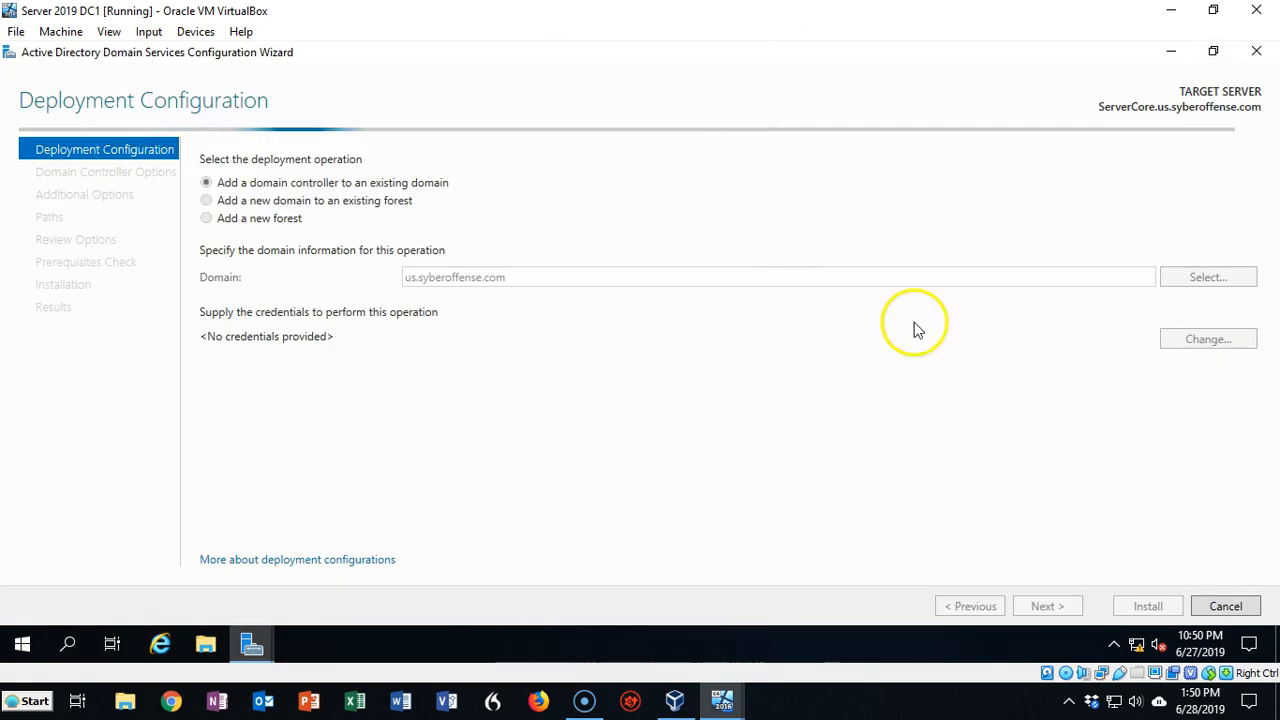
Add a domain controller to existing us.syberoffense.com using us\administrator deployment credentials, then continue
{"action": "left_click", "coordinate": [747, 152]}
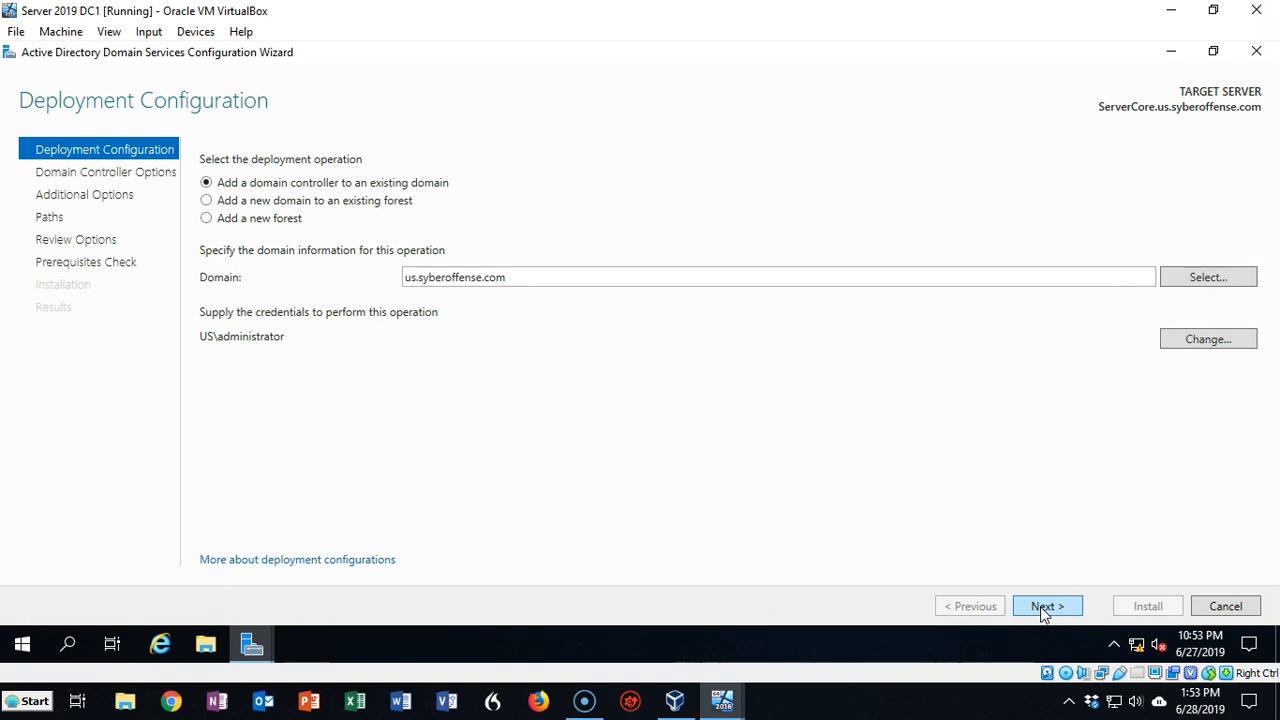
{"action": "left_click", "coordinate": [1040, 607]}
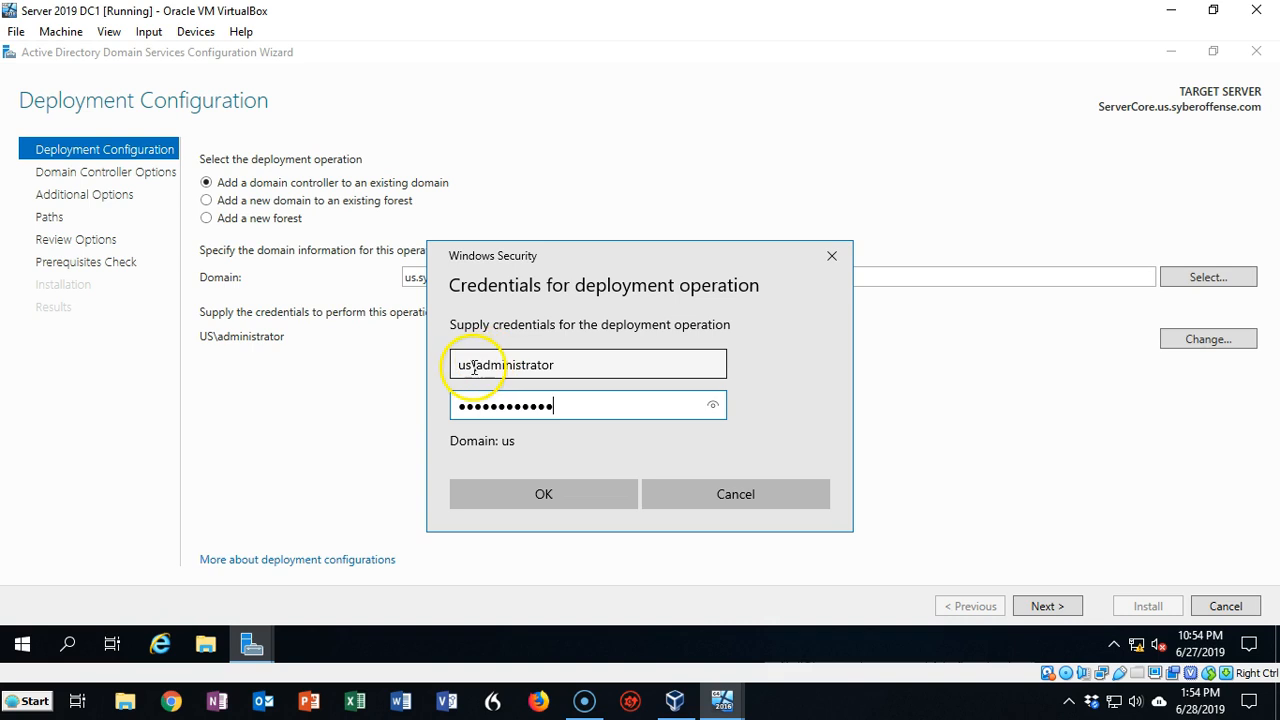
{"action": "left_click", "coordinate": [517, 366]}
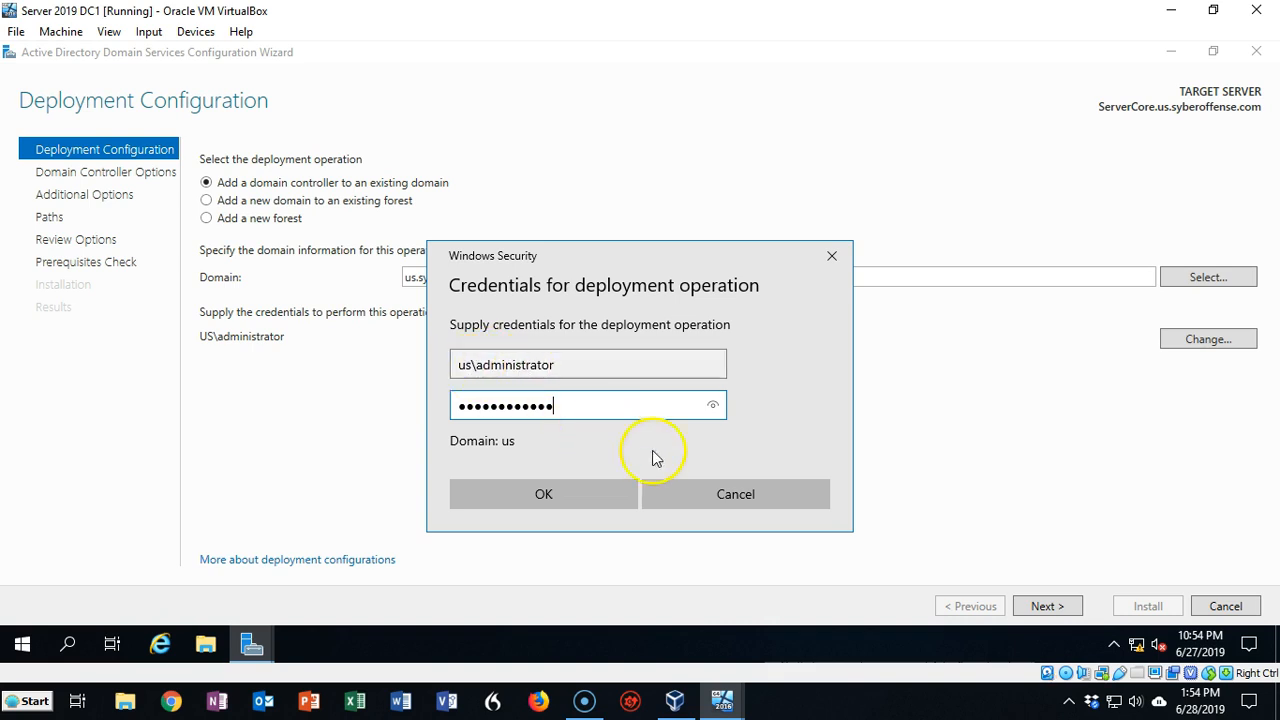
{"action": "left_click", "coordinate": [550, 493]}
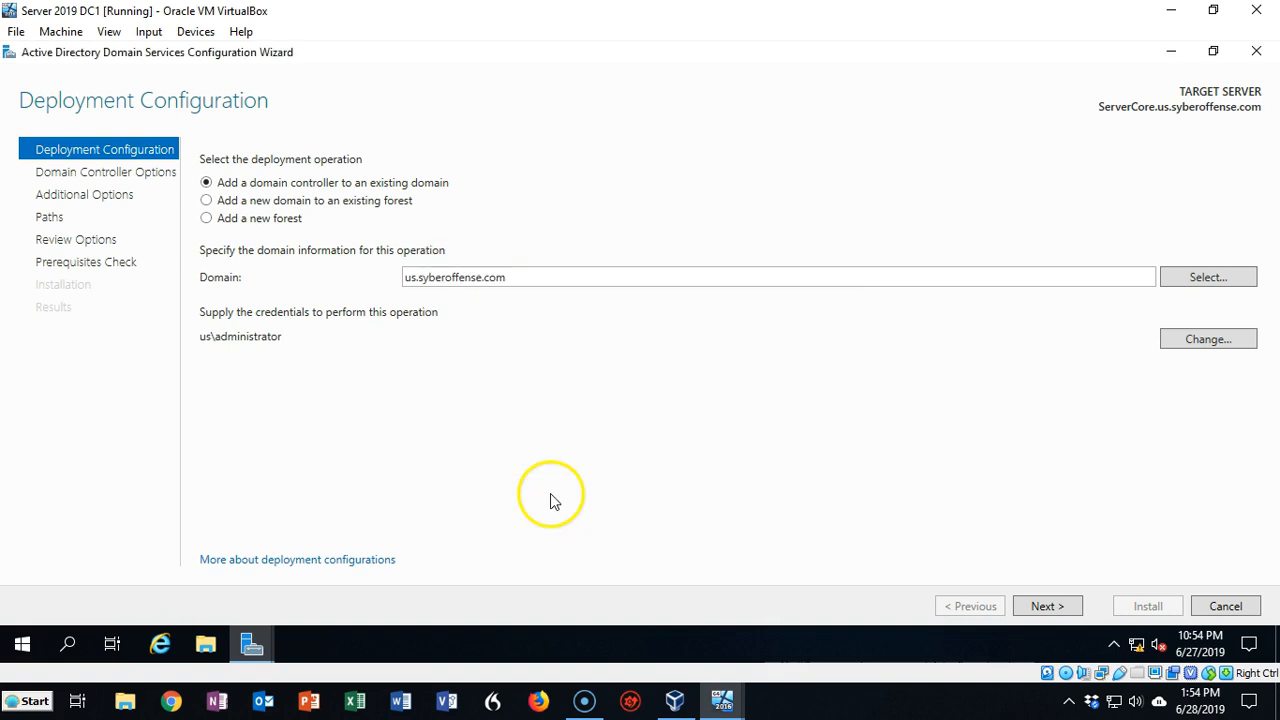
{"action": "left_click", "coordinate": [1046, 607]}
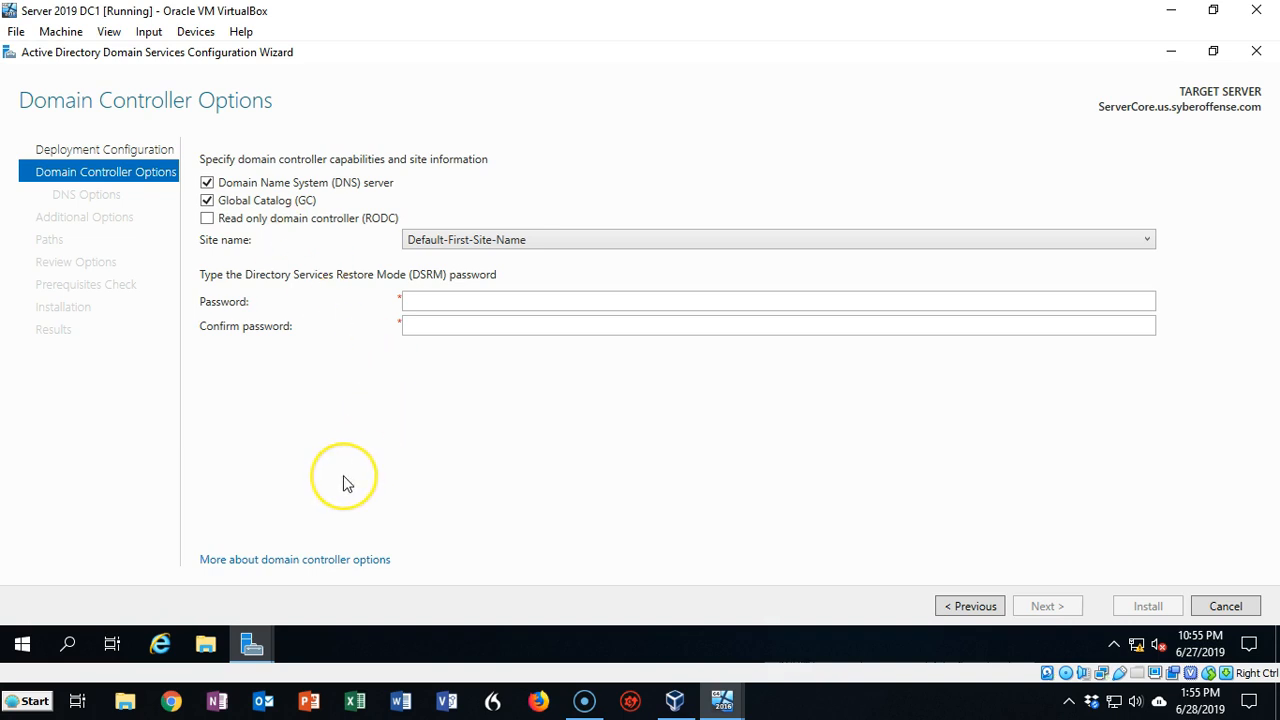
Uncheck DNS server and Global Catalog, enter and confirm the DSRM password, and continue
{"action": "left_click", "coordinate": [207, 184]}
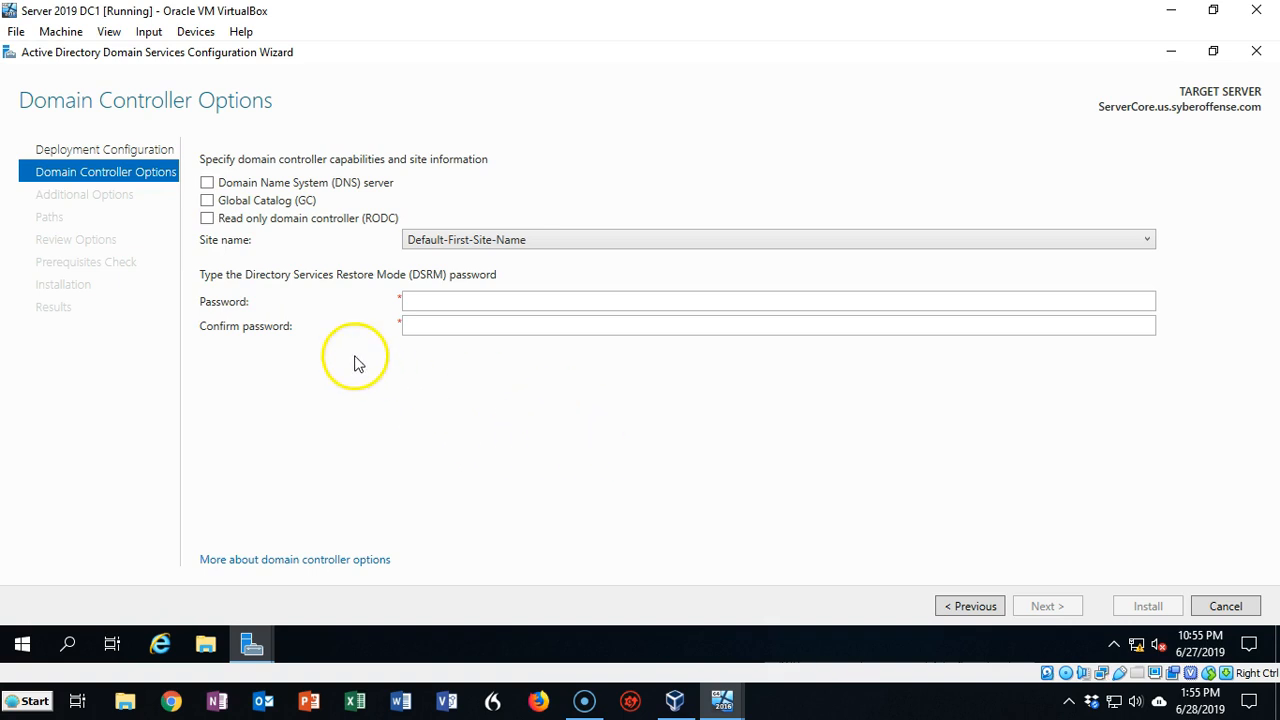
{"action": "left_click", "coordinate": [423, 300]}
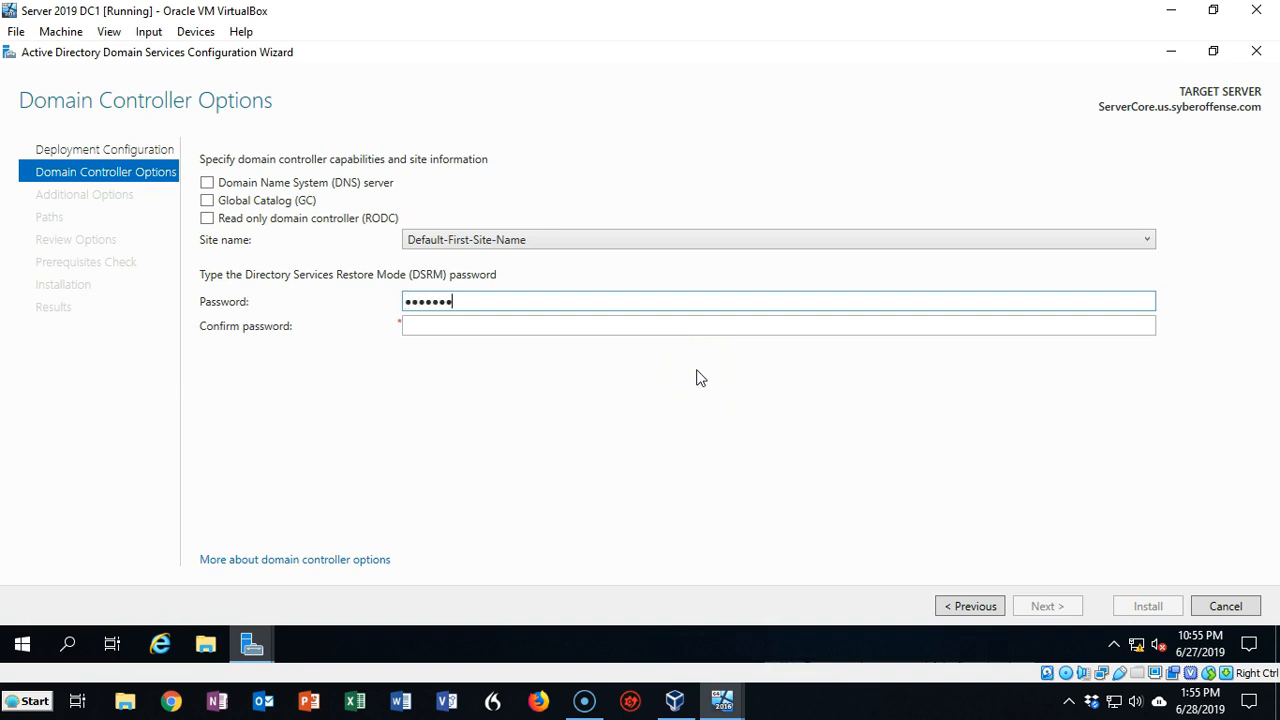
{"action": "key", "text": "Tab"}
{"action": "type", "text": "Pa$$w0rd12345"}
{"action": "left_click", "coordinate": [1045, 607]}
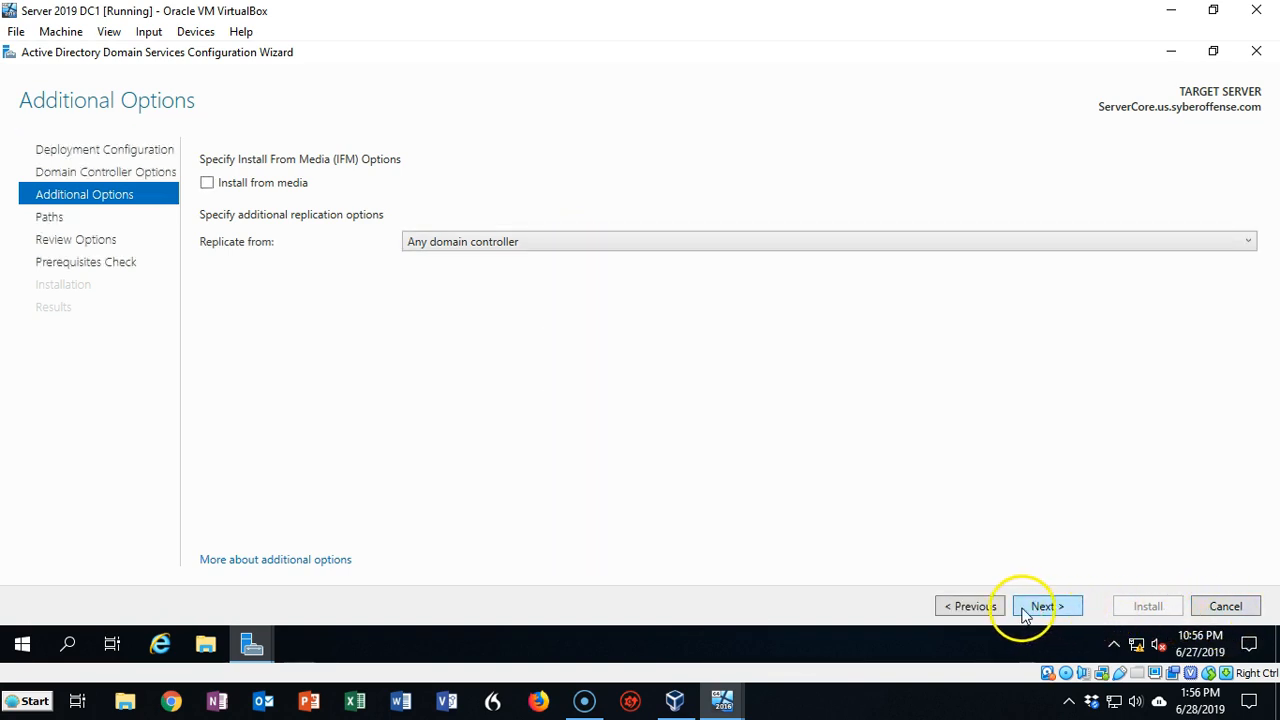
Accept default replication source and folder paths, review options, and run the prerequisites check
{"action": "left_click", "coordinate": [1040, 607]}
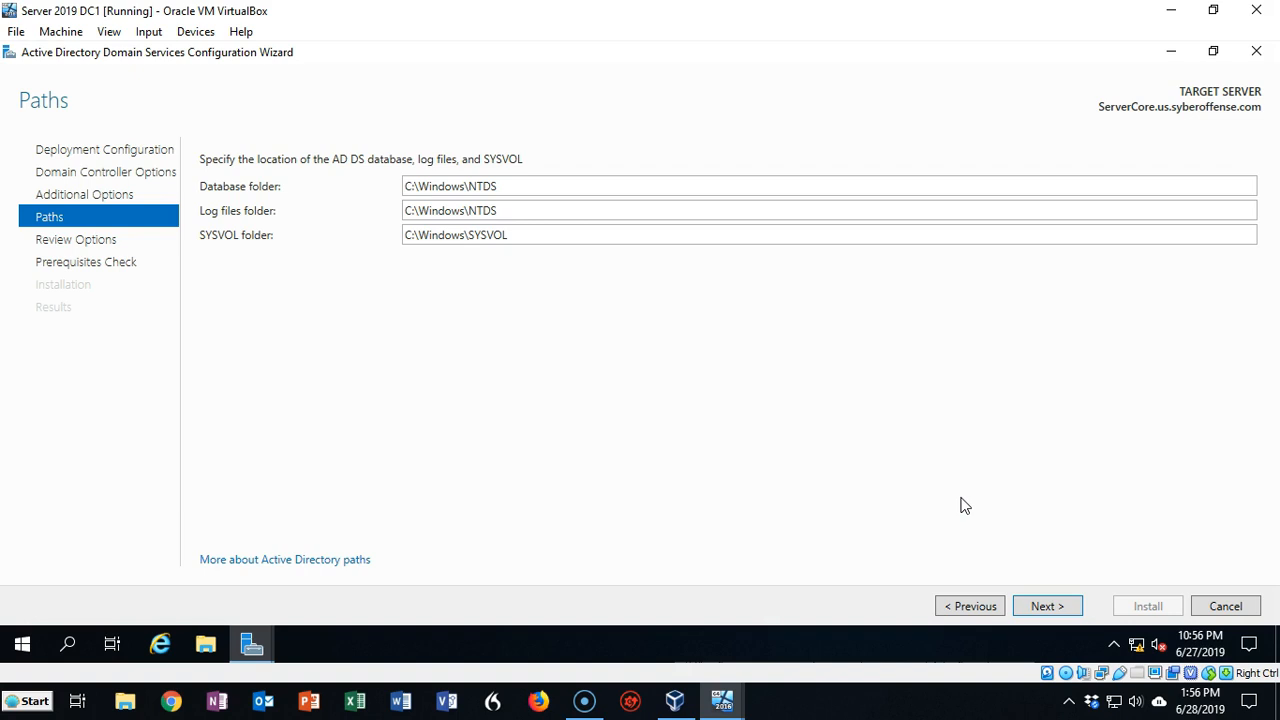
{"action": "left_click", "coordinate": [1045, 606]}
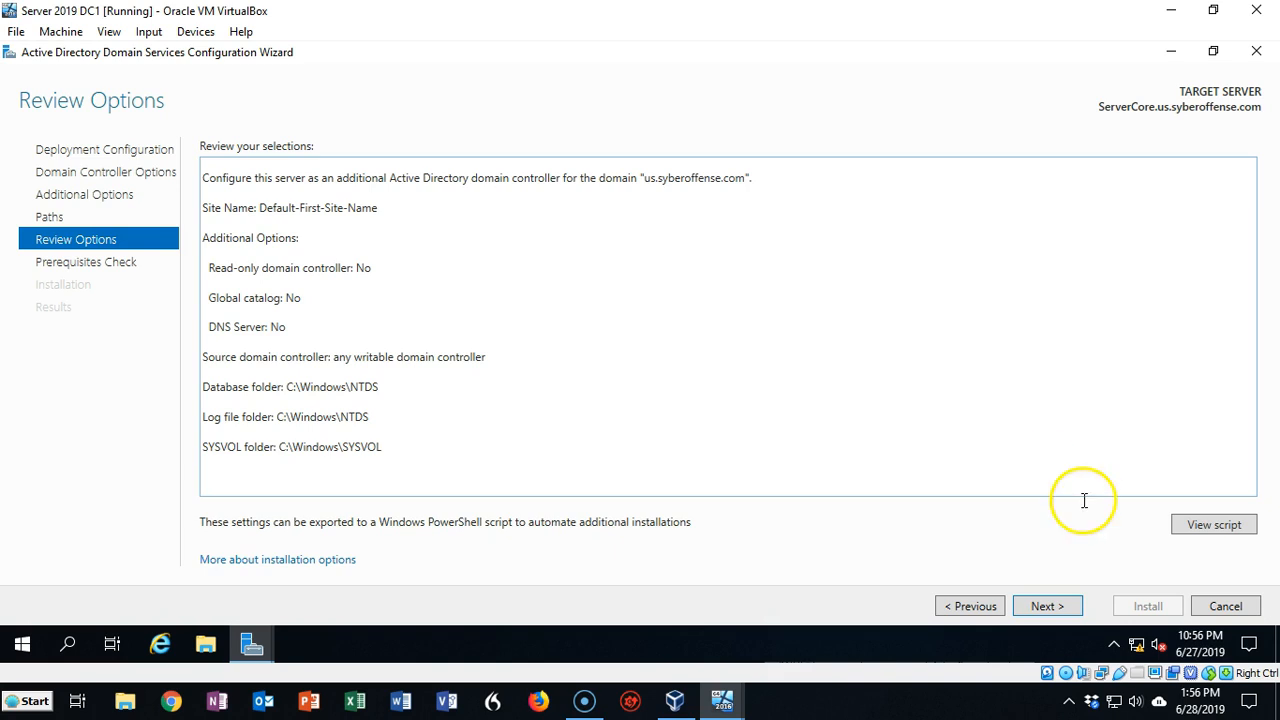
{"action": "left_click", "coordinate": [1045, 606]}
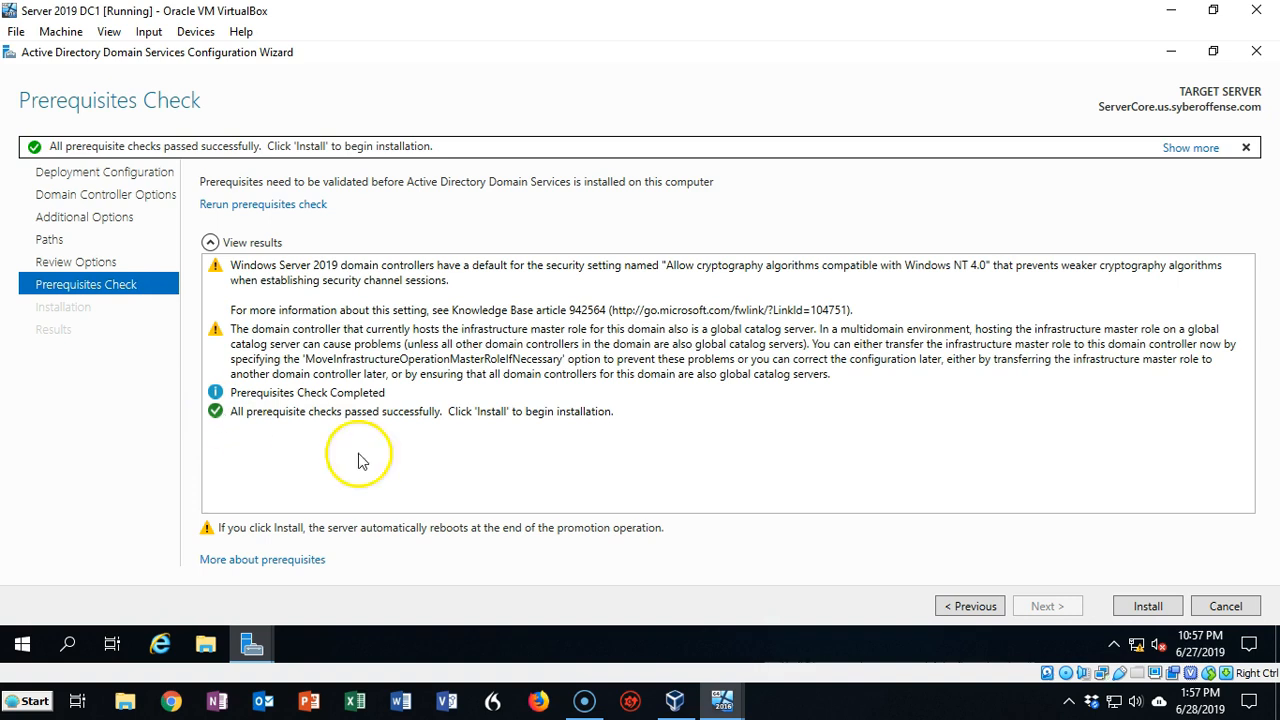
Install the domain controller configuration on ServerCore and close the wizard after success
{"action": "left_click", "coordinate": [1144, 607]}
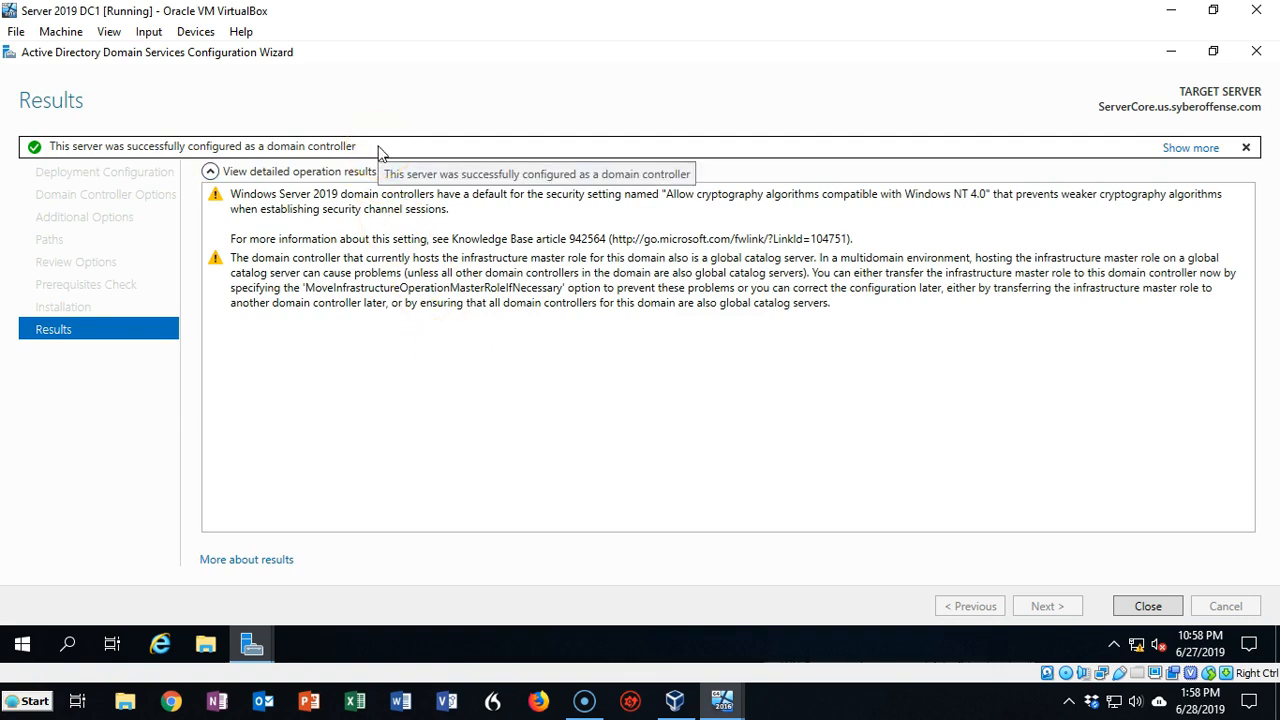
{"action": "left_click", "coordinate": [1148, 607]}
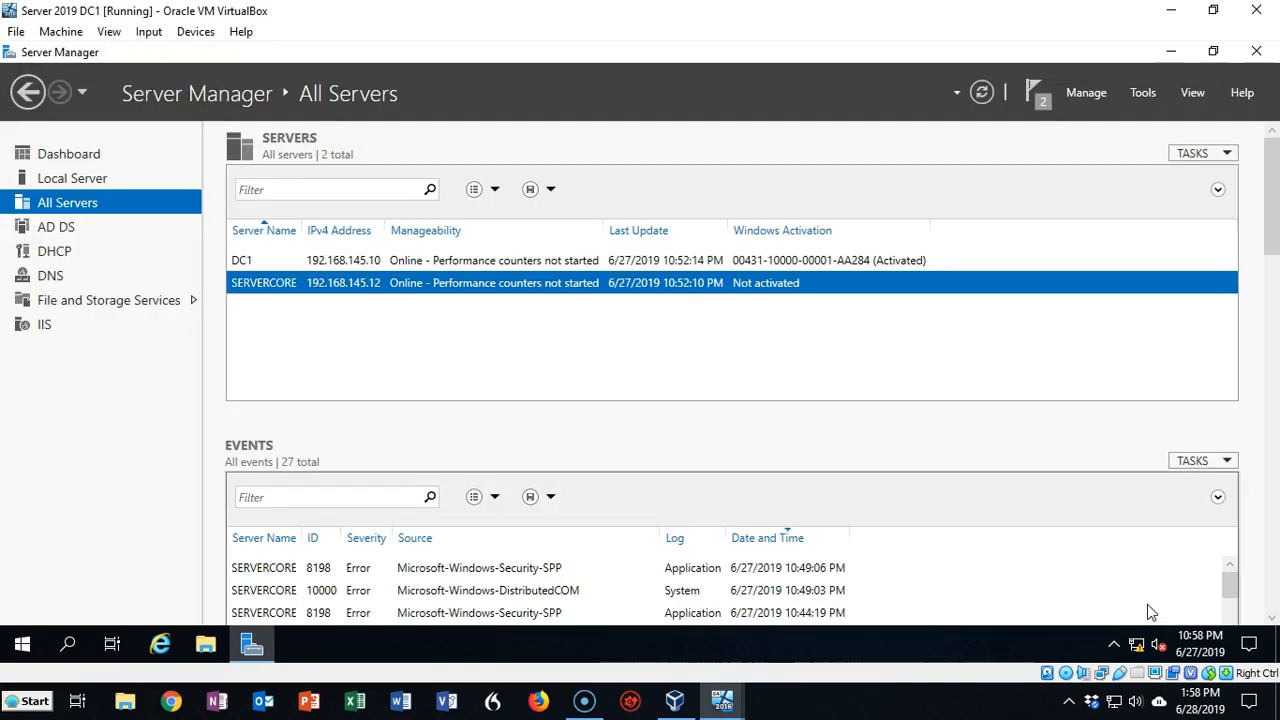
Launch Active Directory Users and Computers from Server Manager's Tools menu
{"action": "left_click", "coordinate": [1146, 93]}
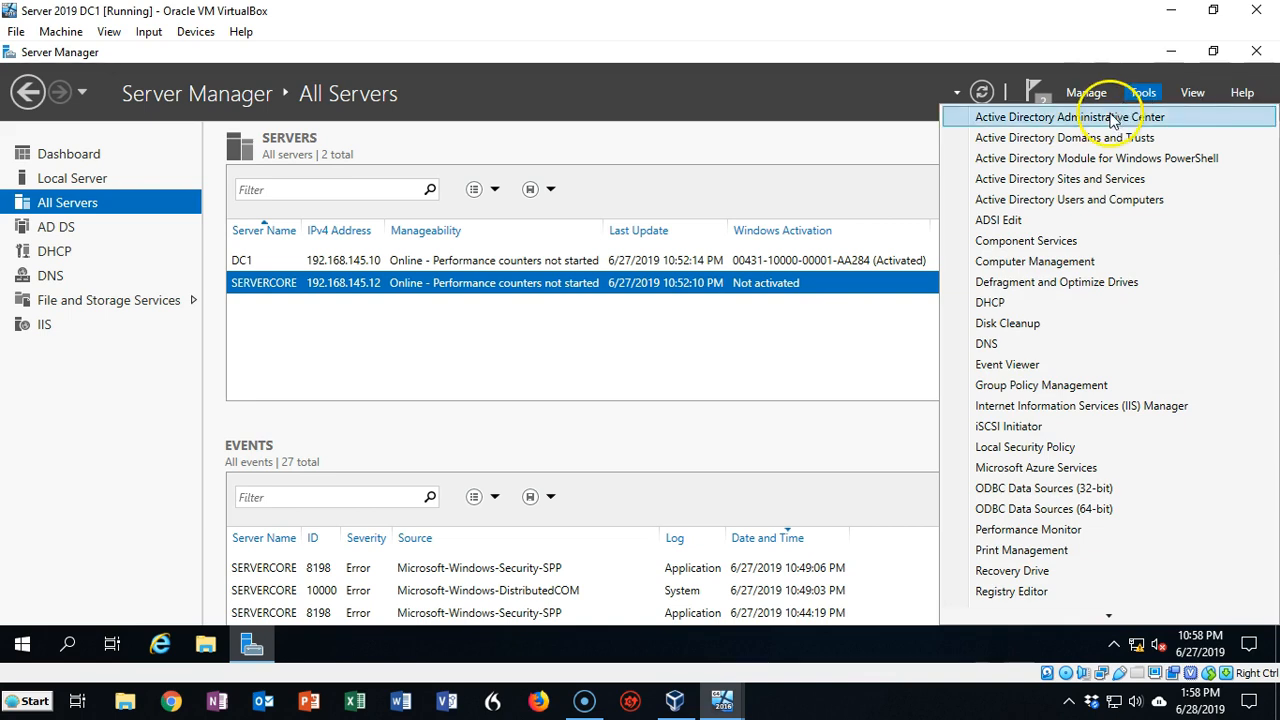
{"action": "left_click", "coordinate": [1093, 204]}
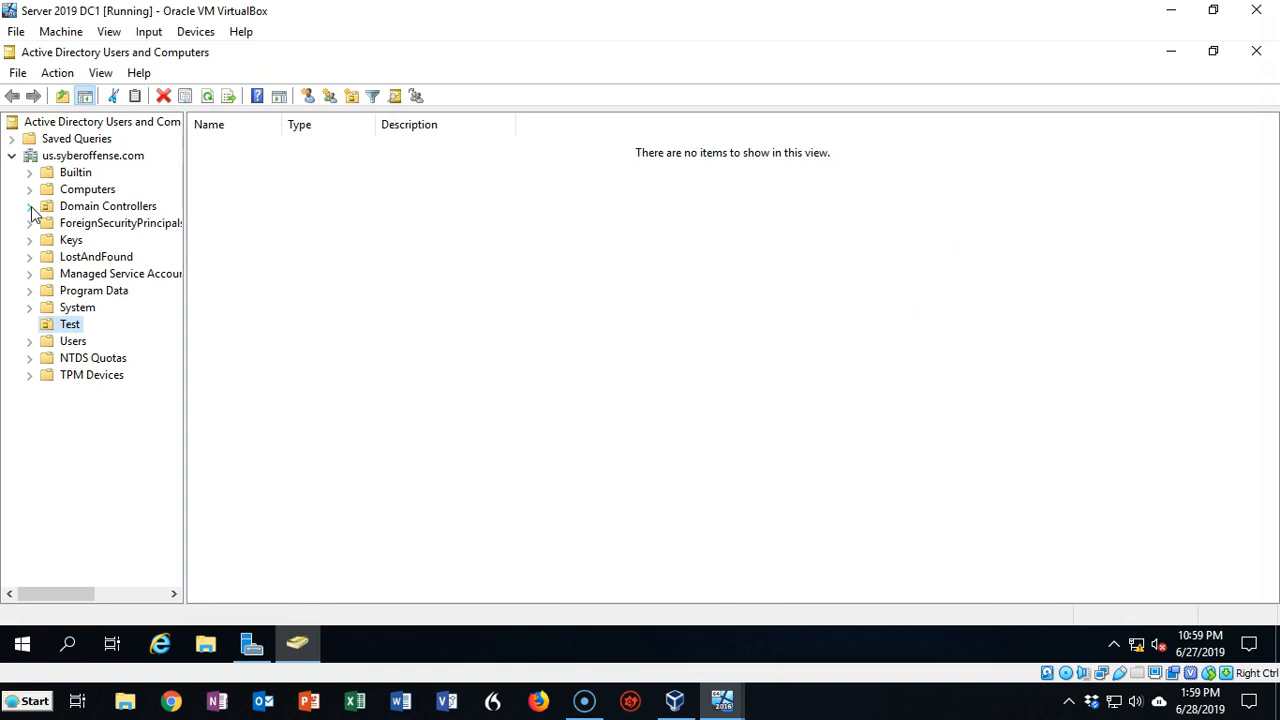
Open the Domain Controllers OU in ADUC to confirm SERVERCORE (DC) is listed alongside DC1 (GC)
{"action": "left_click", "coordinate": [30, 208]}
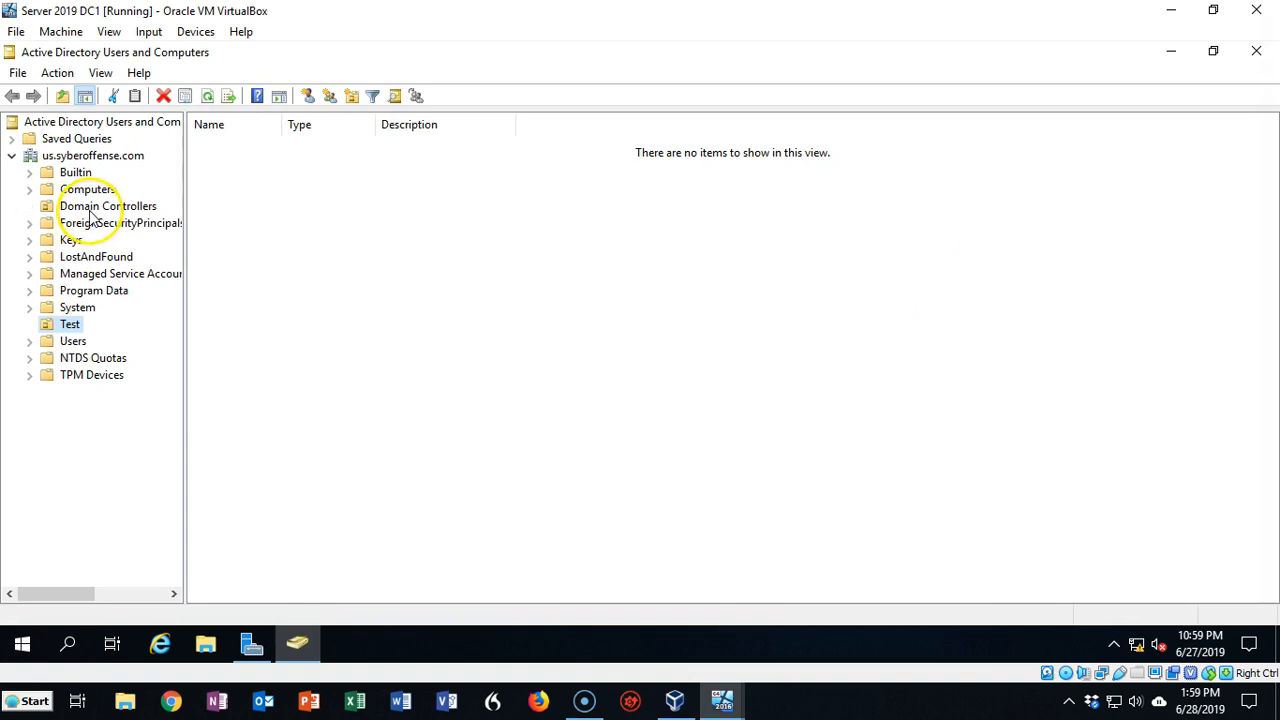
{"action": "left_click", "coordinate": [92, 207]}
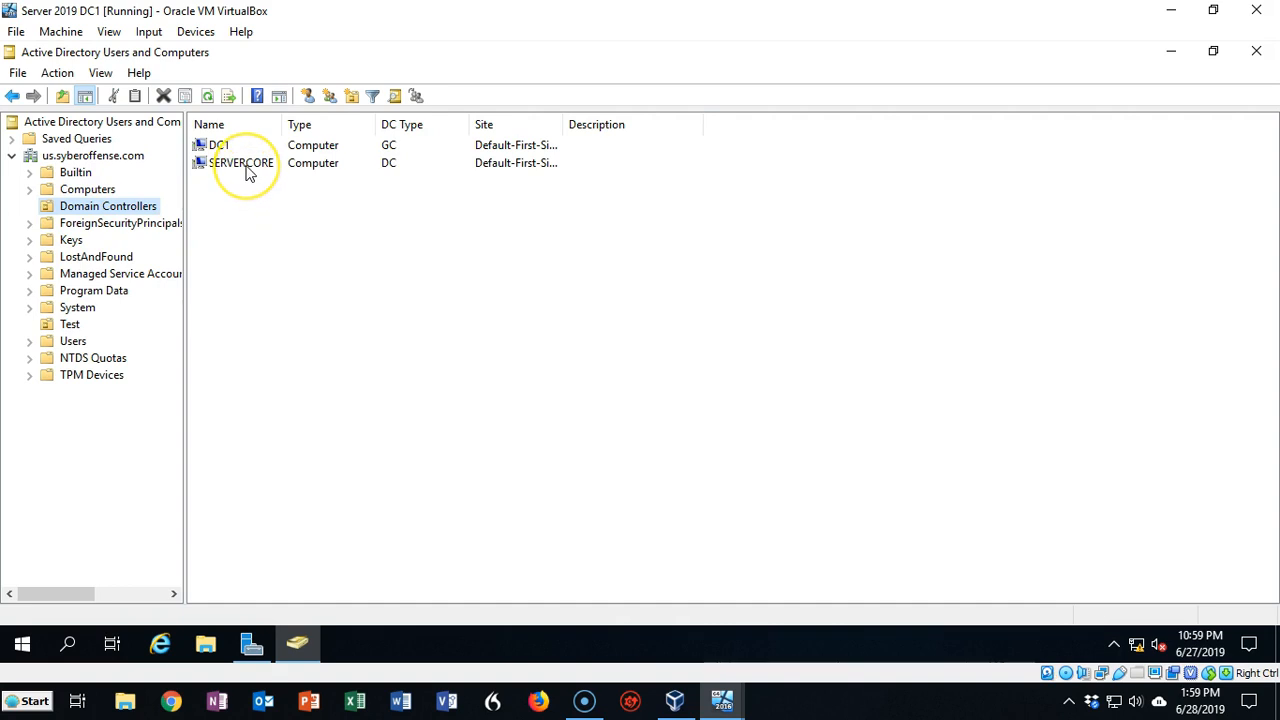
{"action": "left_click", "coordinate": [345, 345]}
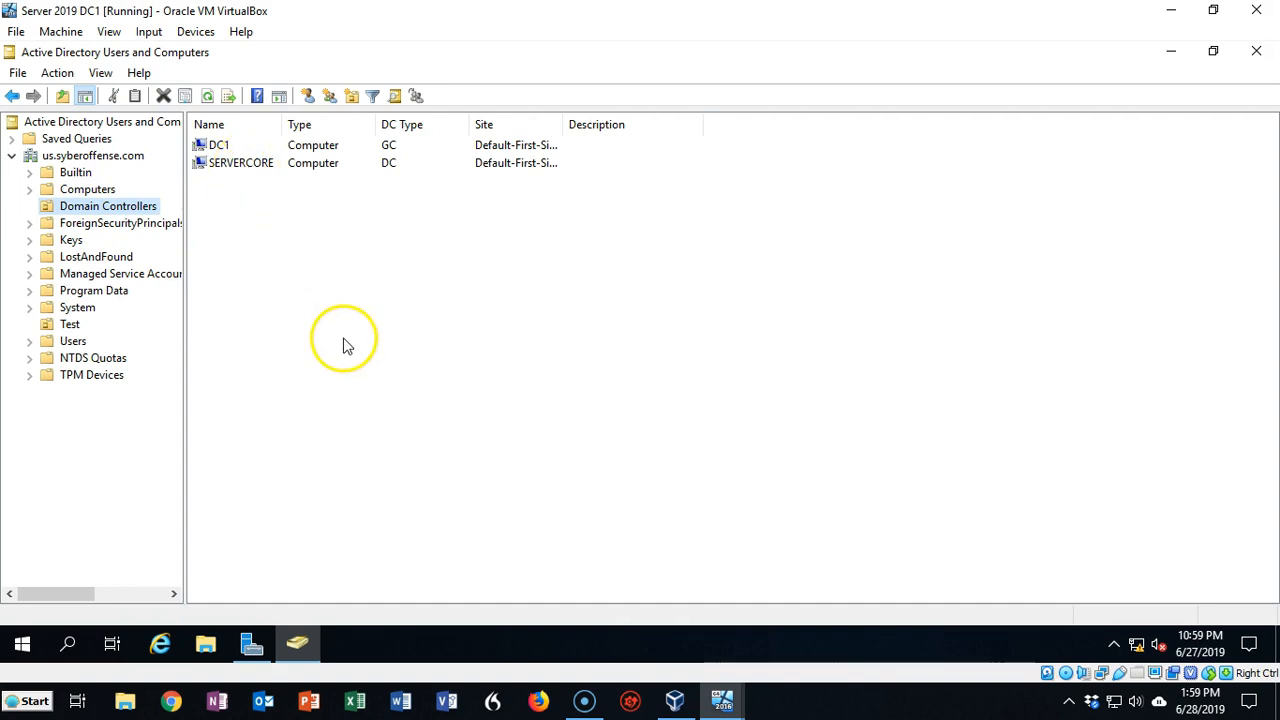
{"action": "left_click", "coordinate": [232, 408]}
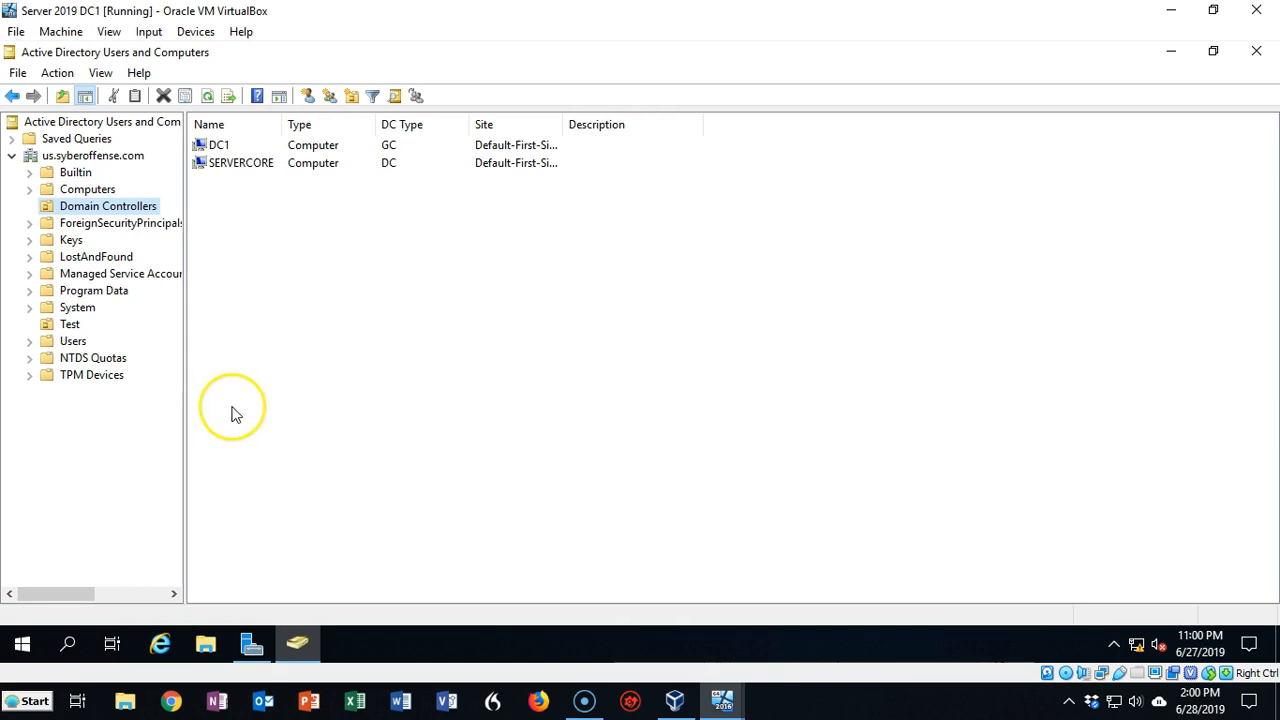